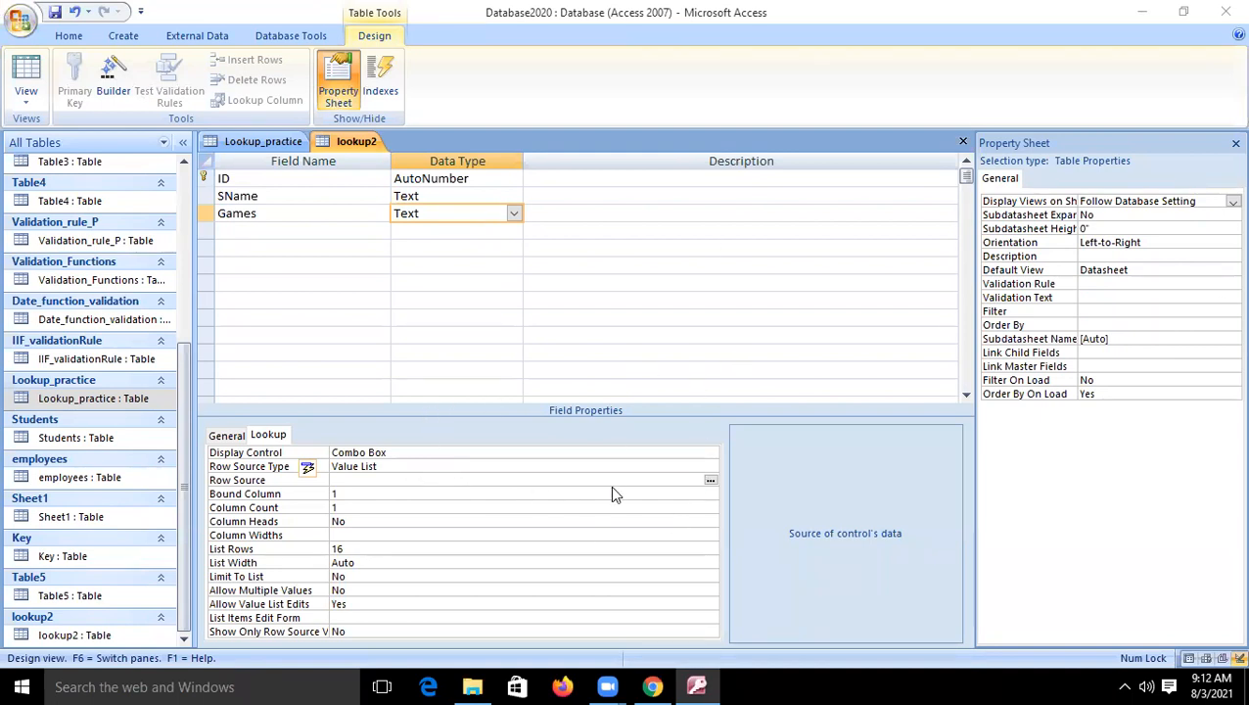
- Define the Games field's value list with the items Cricket, Football, Tennis and Kabbadi
click(711, 479)
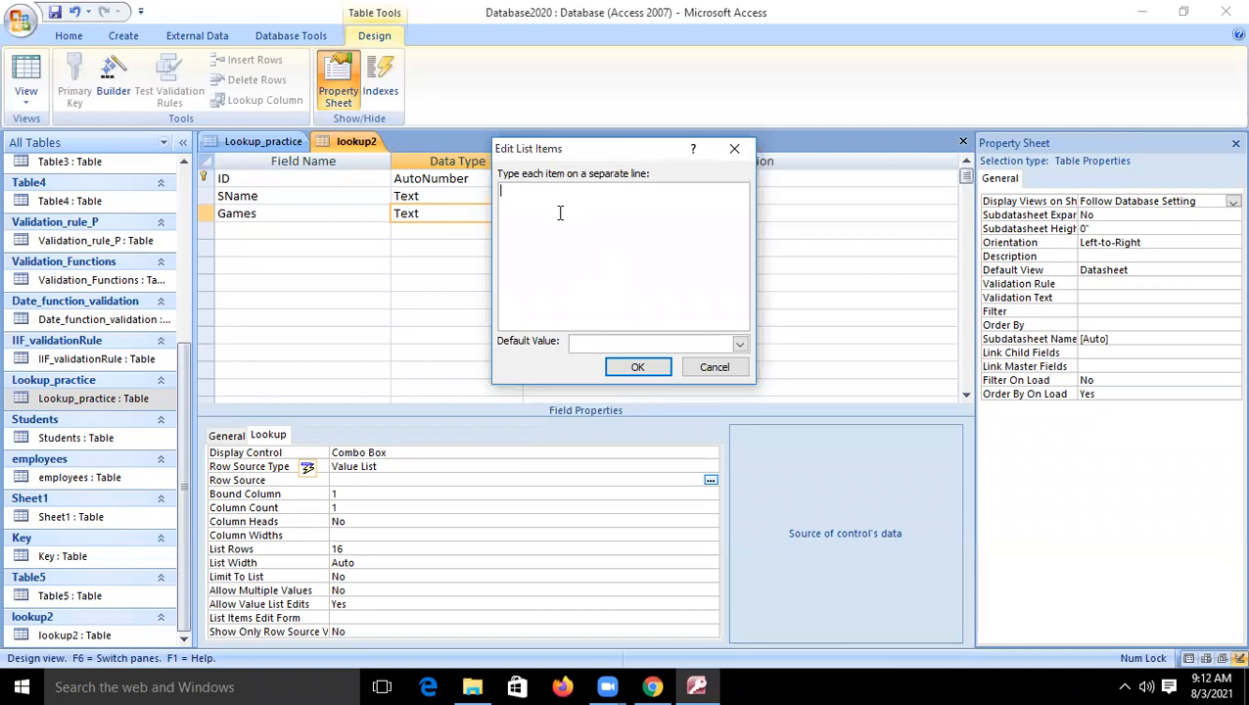
text(Cricket)
key(Return)
text(Footba)
text(Te)
text(nnis)
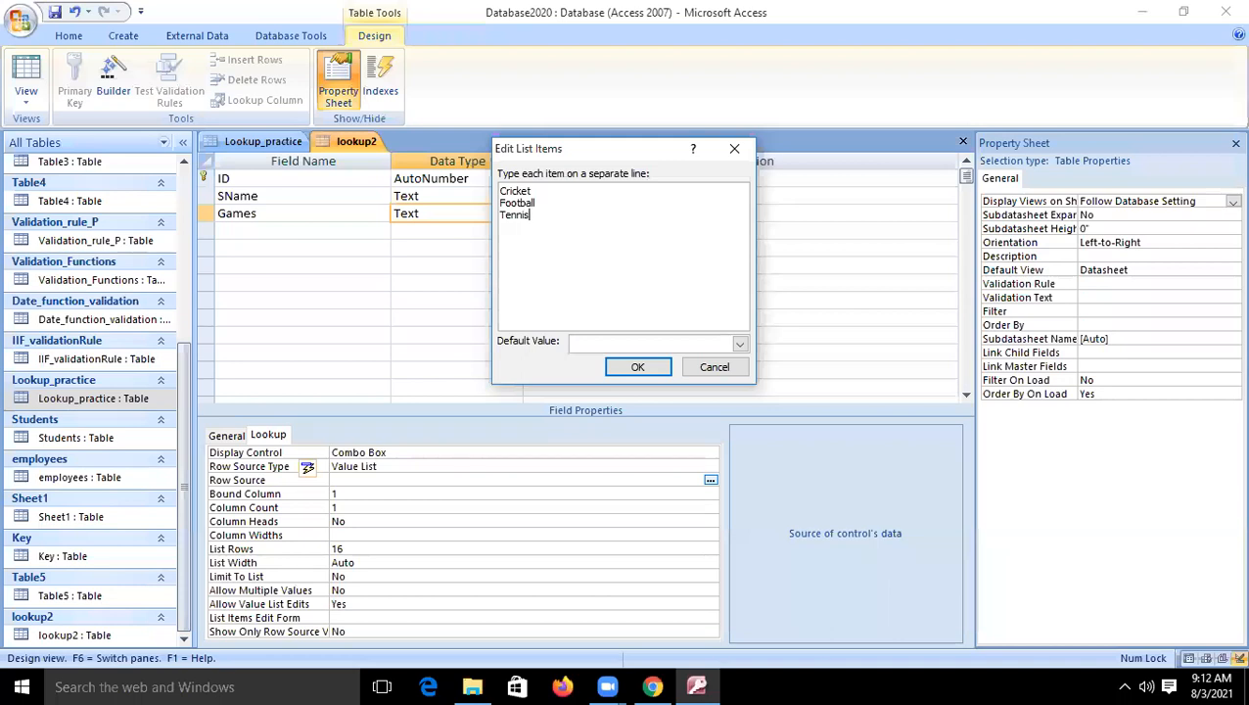
key(Return)
text(Kabbadi)
click(638, 366)
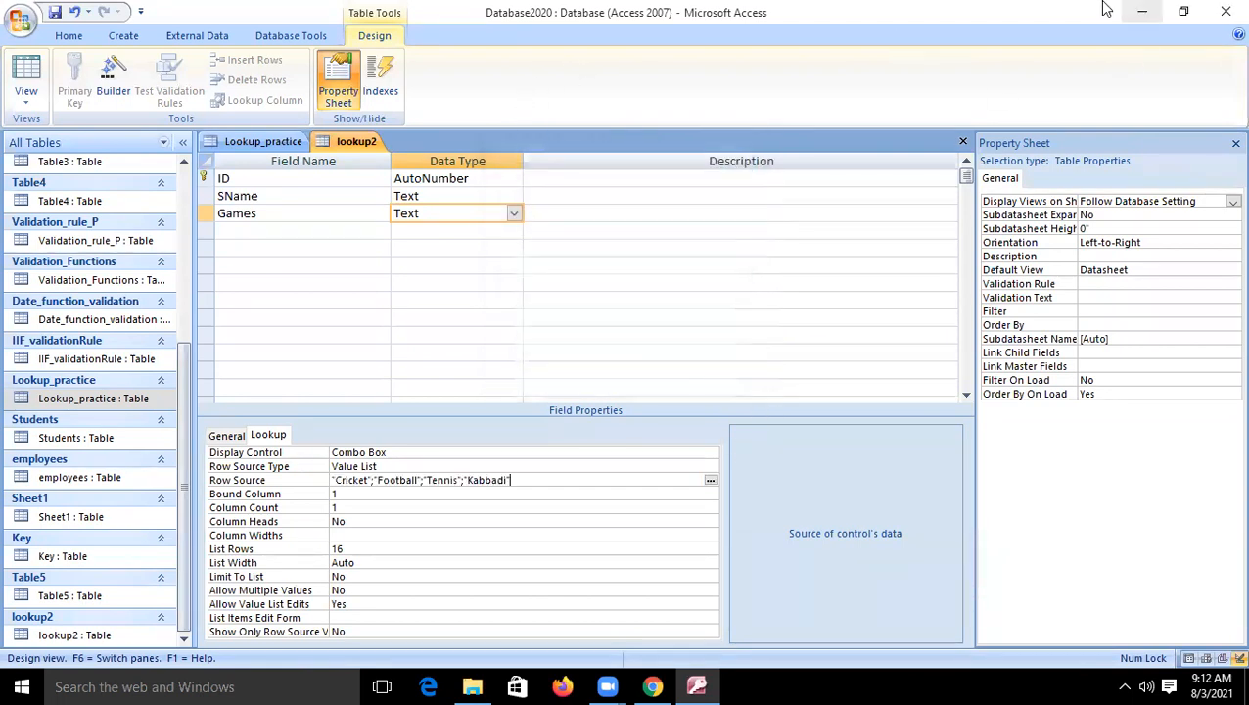
- Save the table and add its first record in the datasheet, entering the student's name and choosing Tennis as the game
click(20, 86)
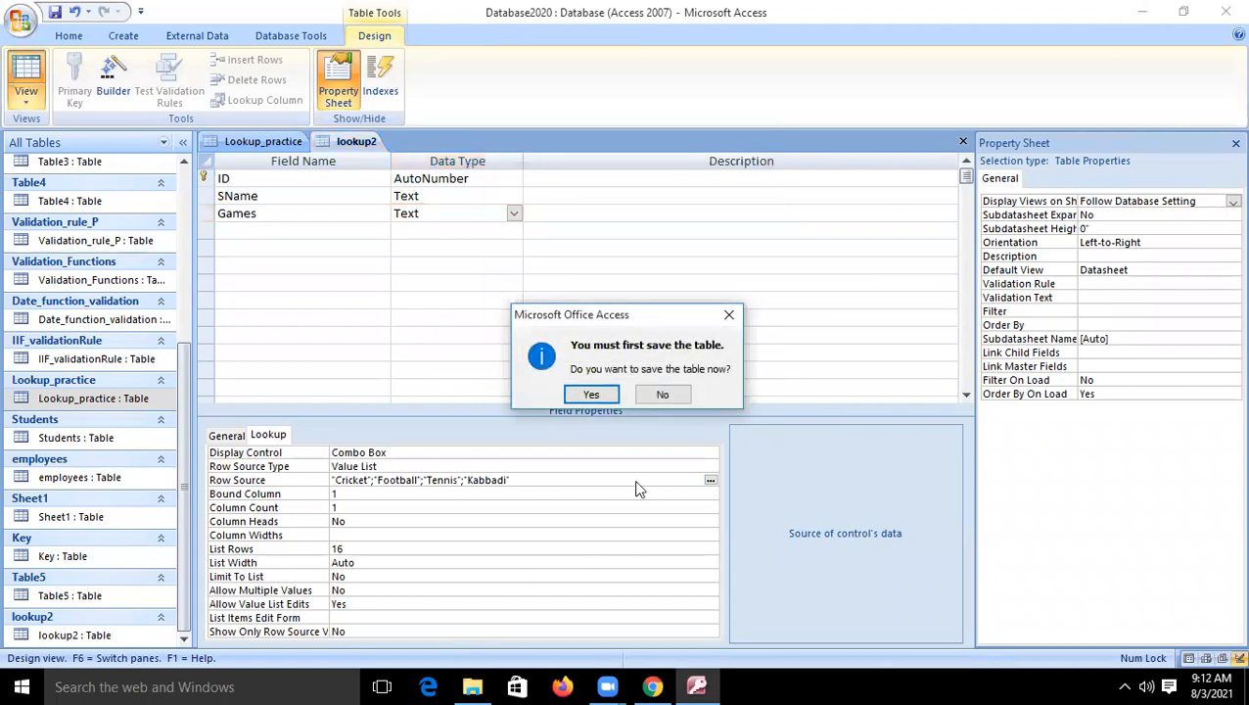
key(Return)
click(367, 179)
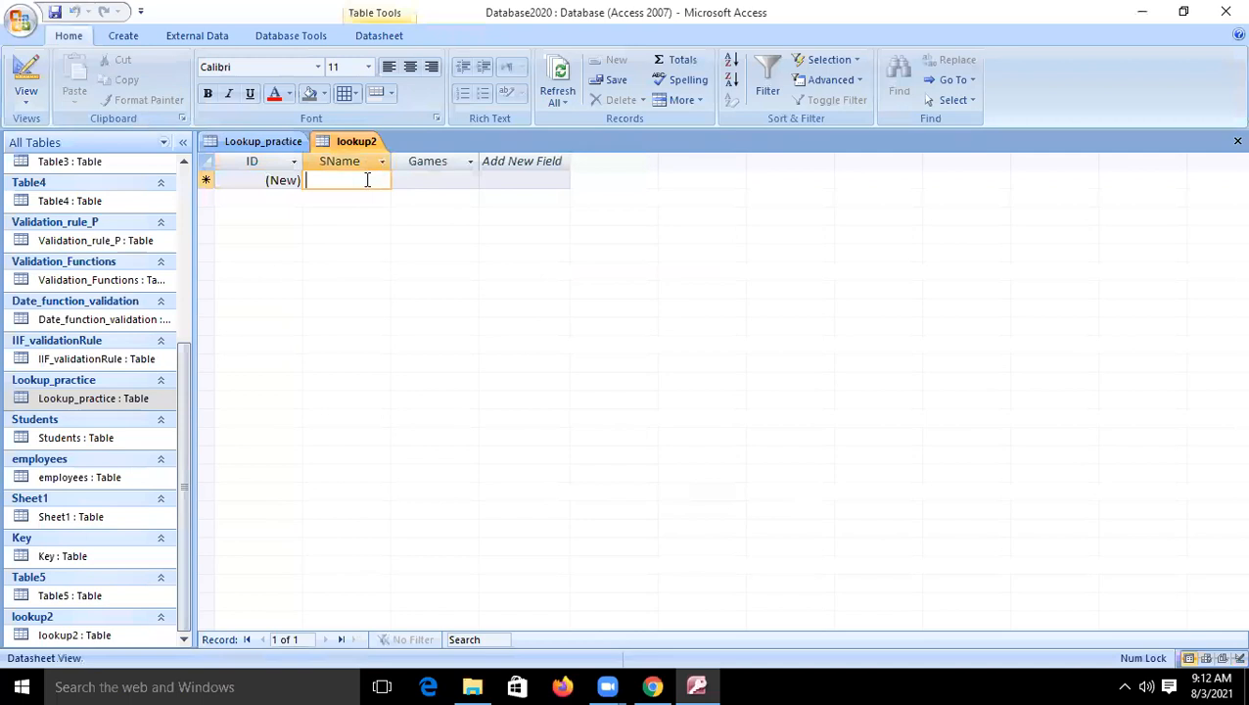
text(G)
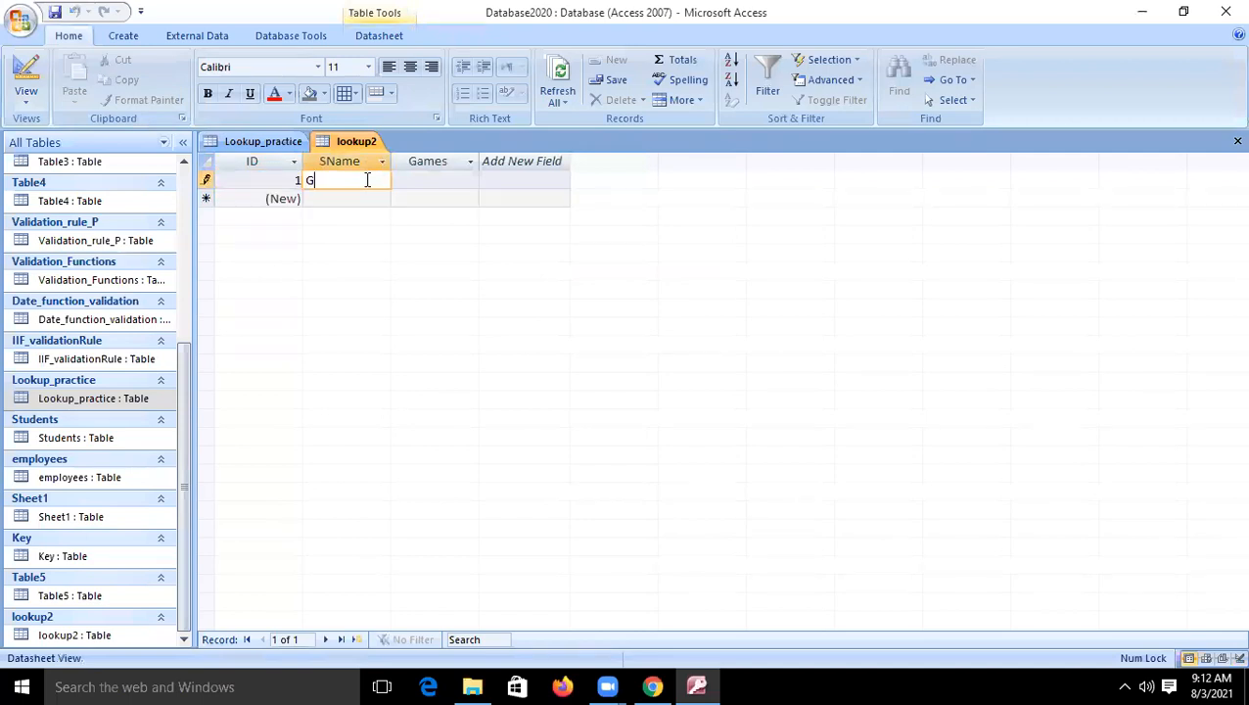
text(ayatri)
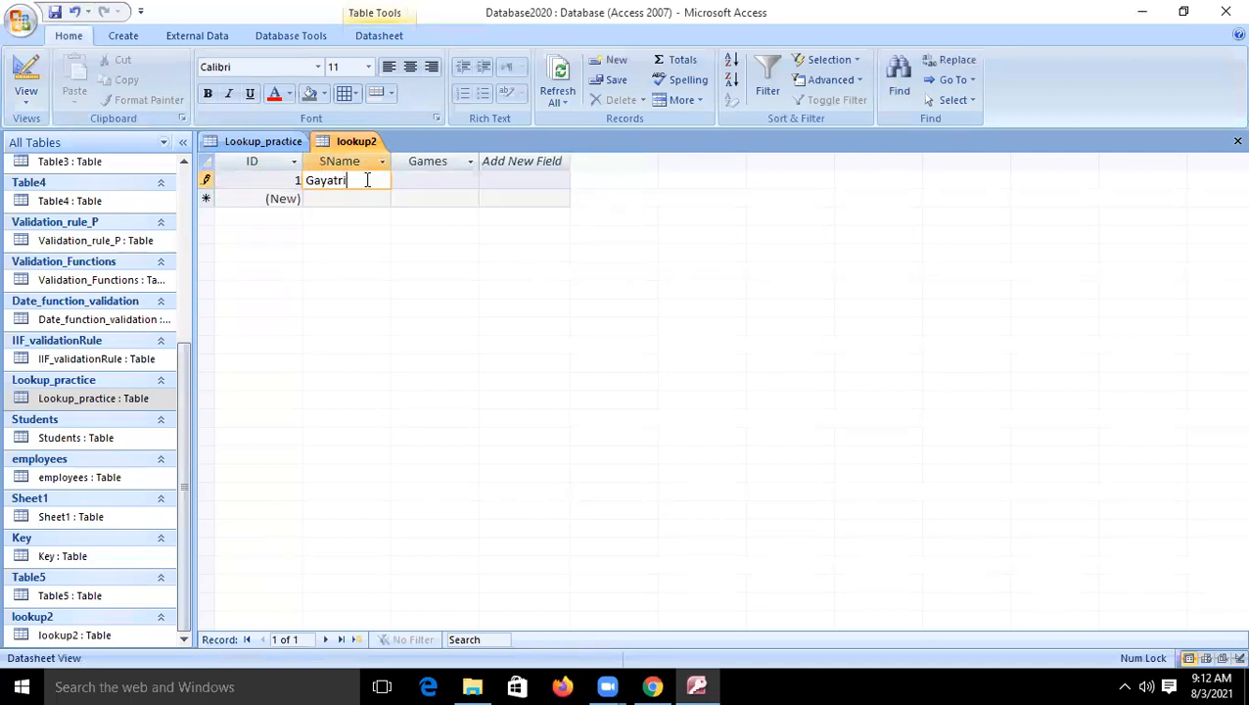
key(Tab)
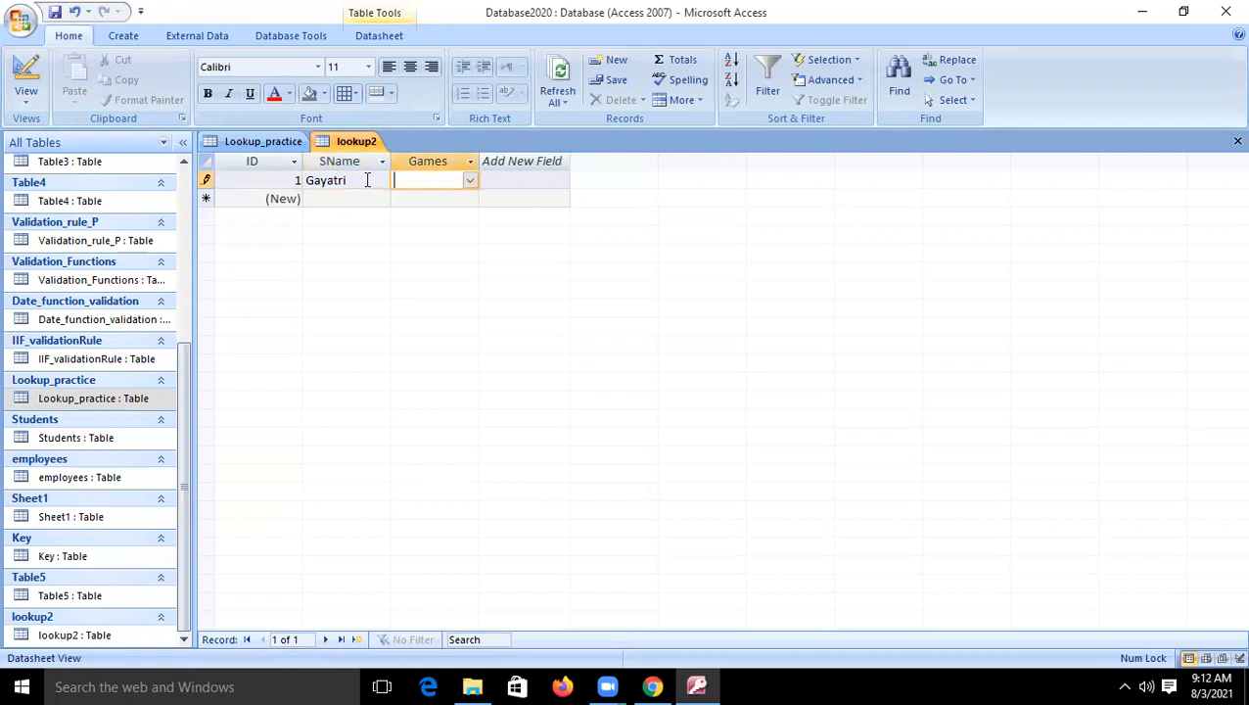
click(469, 180)
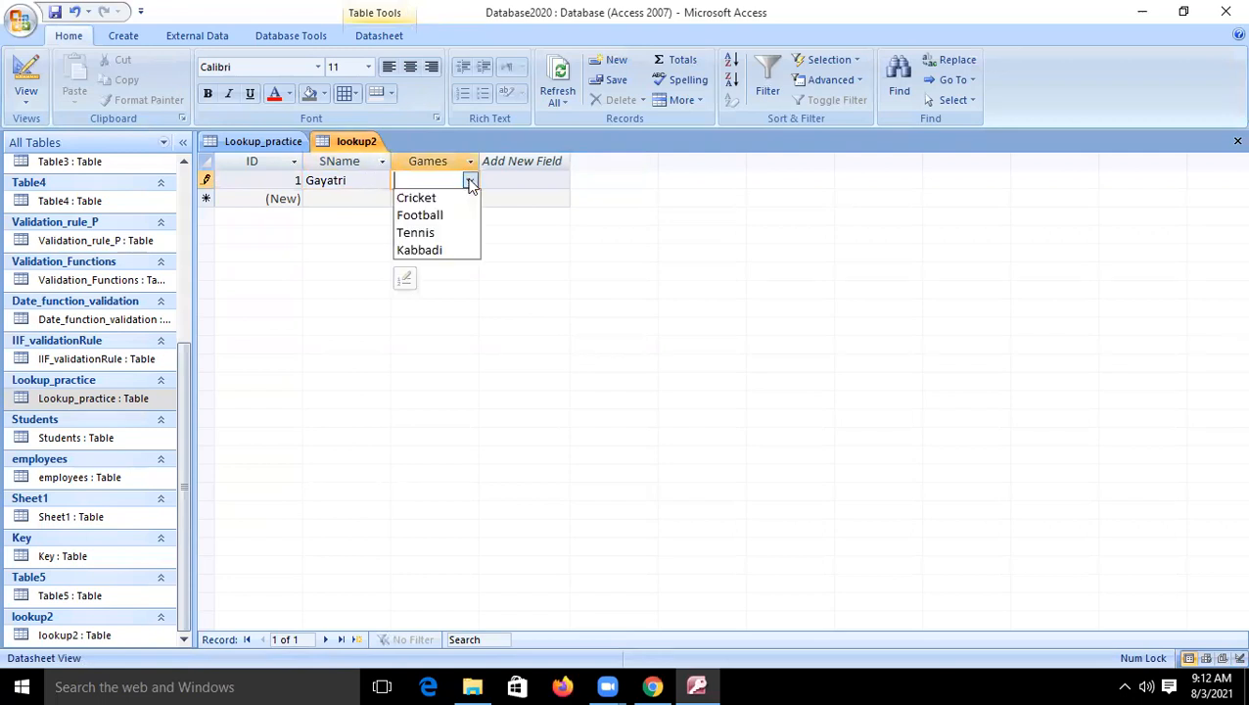
click(432, 232)
- Add a second record with the student's name and choose Cricket from the Games list
click(346, 197)
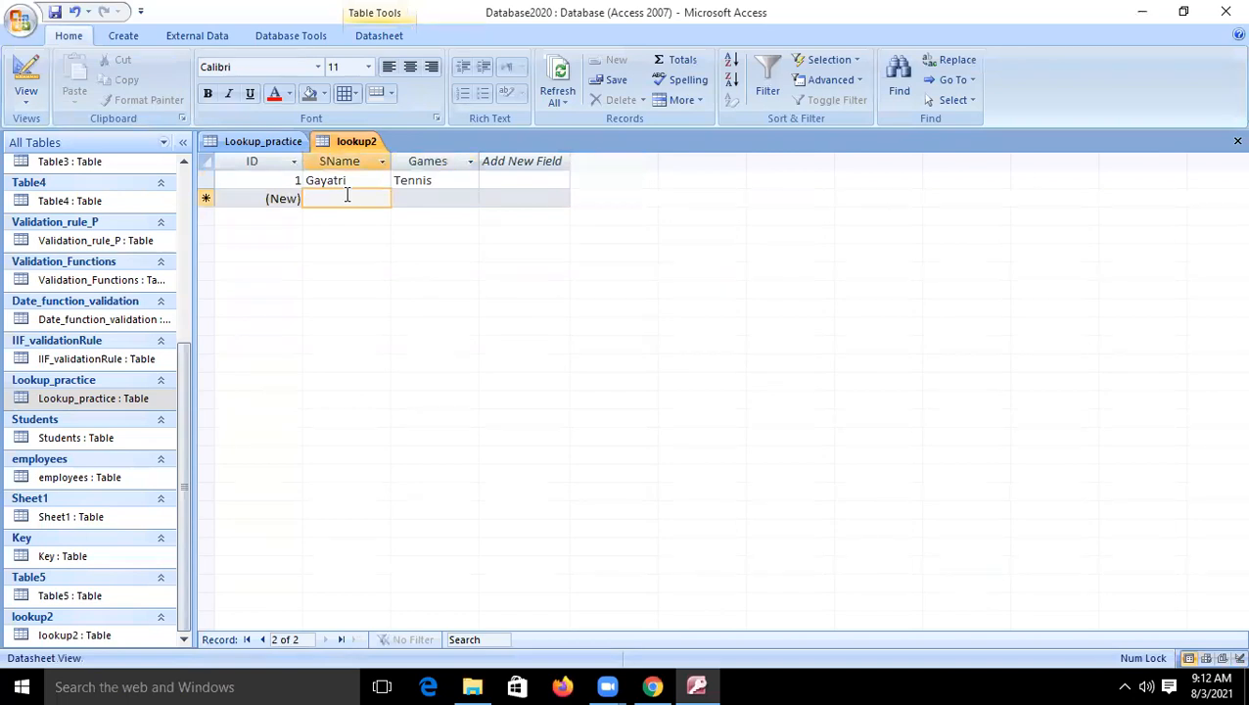
text(Dee)
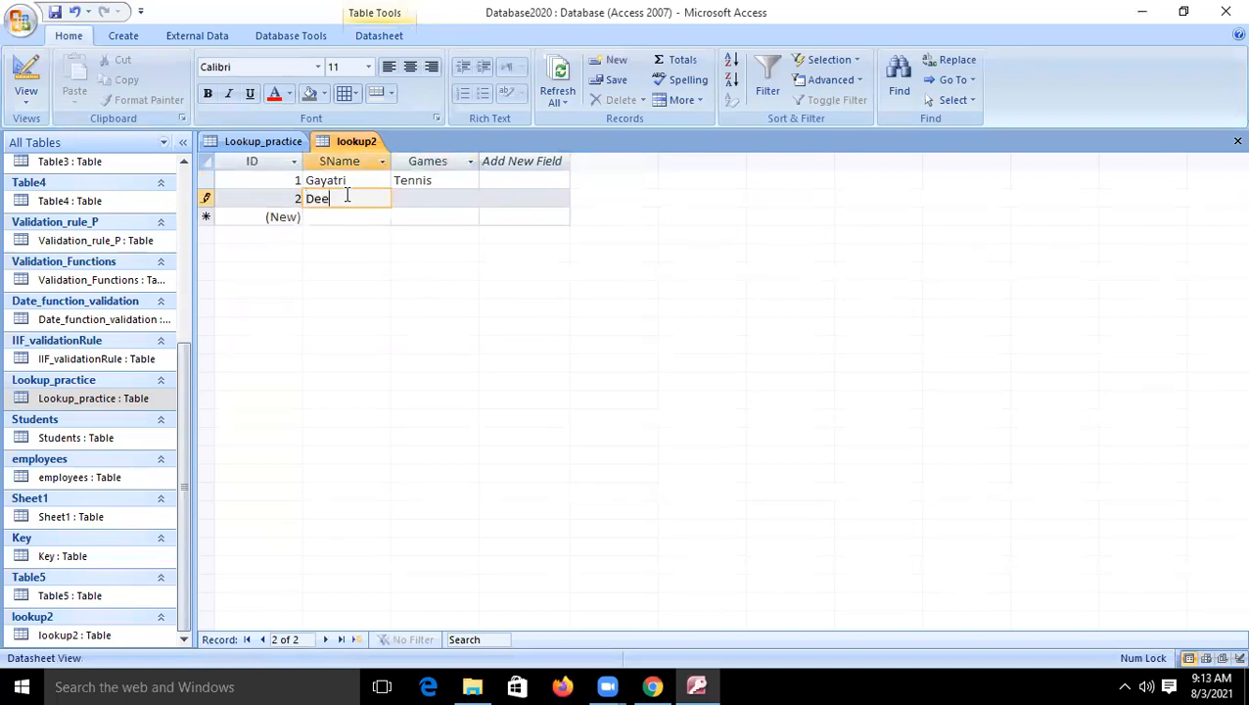
text(pak)
key(Tab)
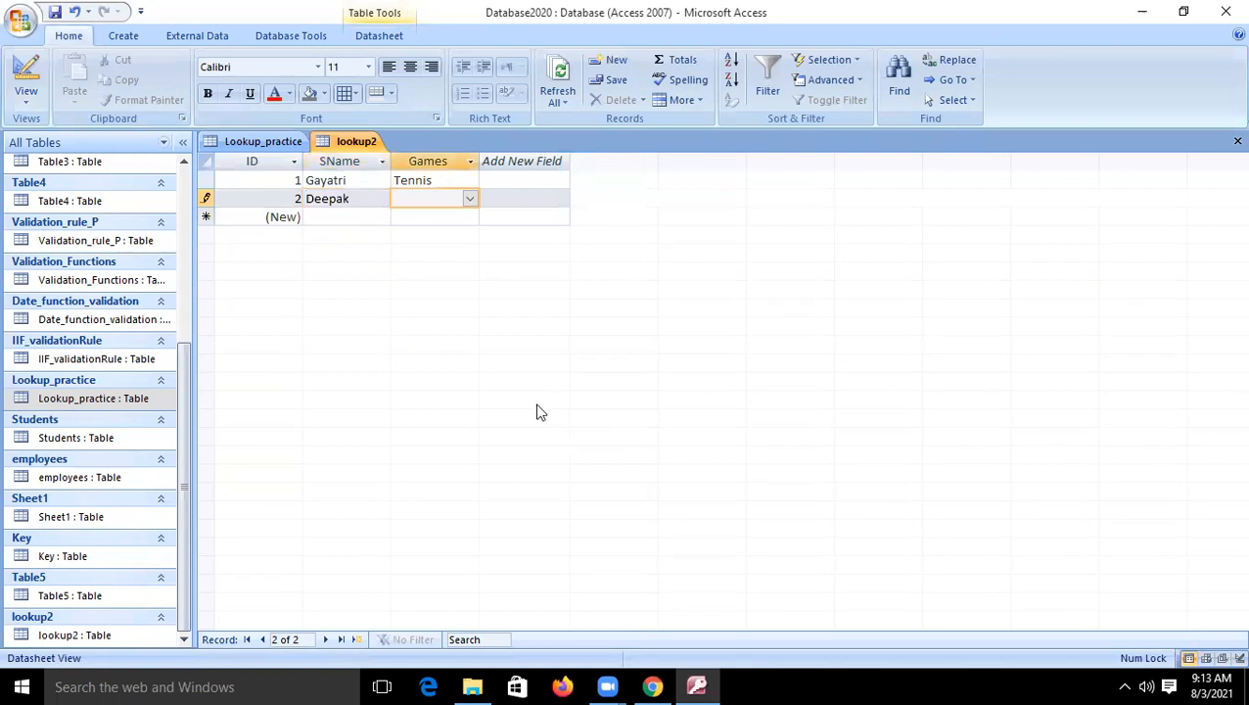
click(470, 199)
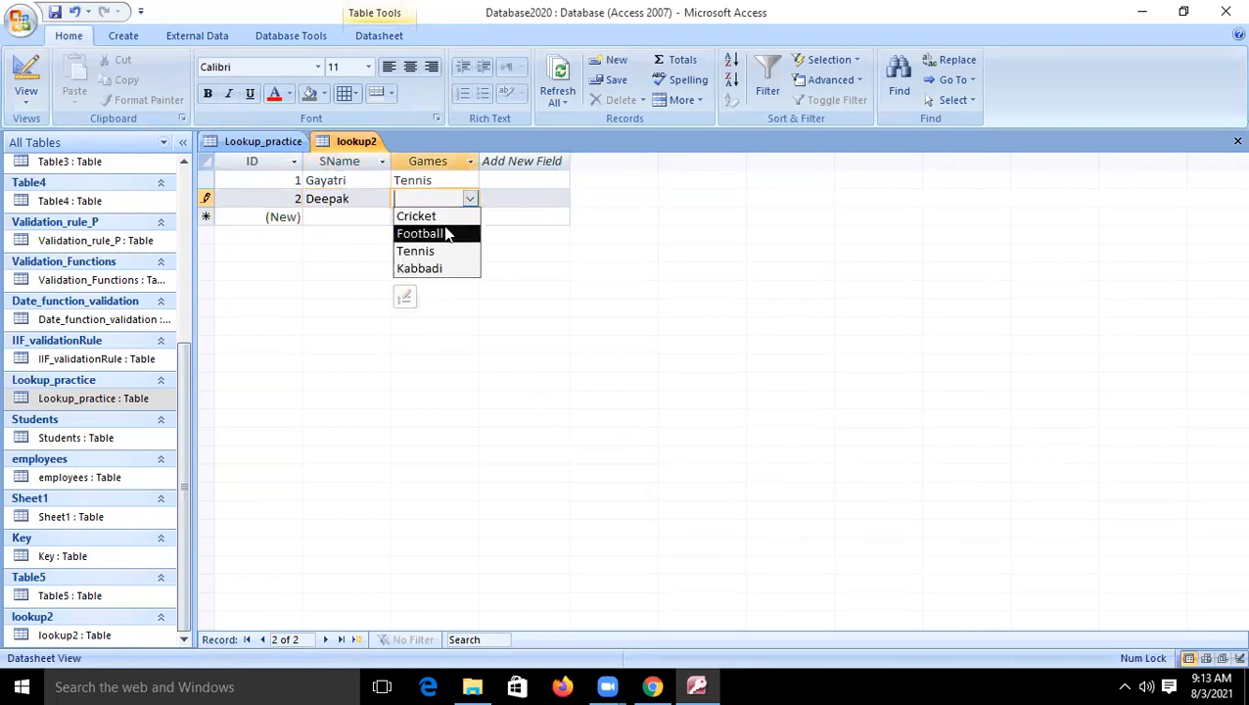
click(447, 216)
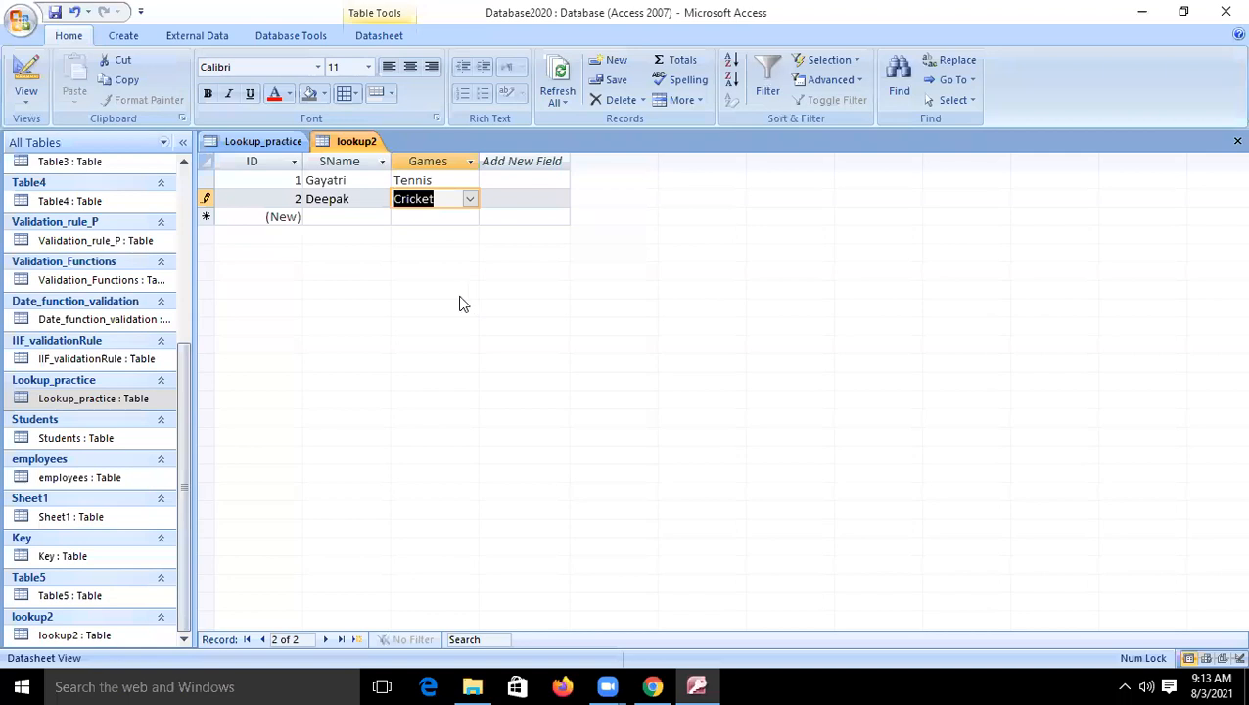
- Replace the second record's game with the unlisted value "Badm" and commit the record
click(469, 200)
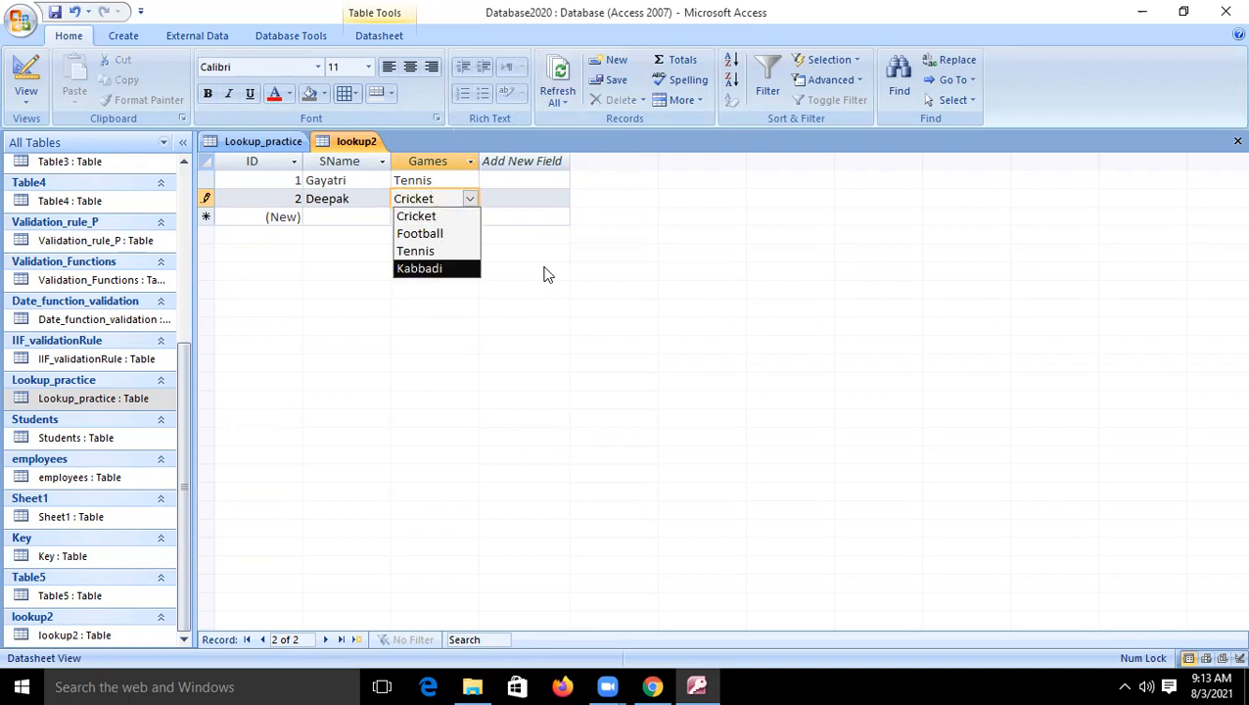
key(BackSpace)
key(BackSpace)
key(BackSpace)
key(BackSpace)
key(BackSpace)
key(BackSpace)
key(BackSpace)
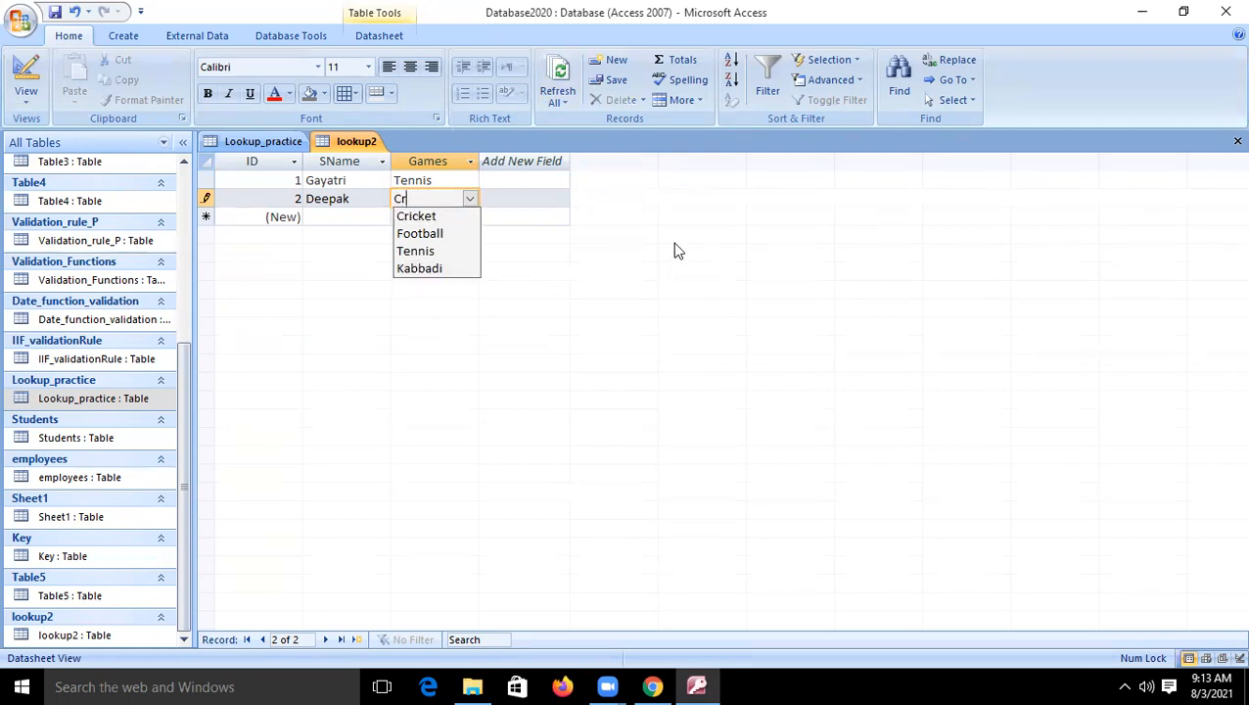
text(Badm)
key(Tab)
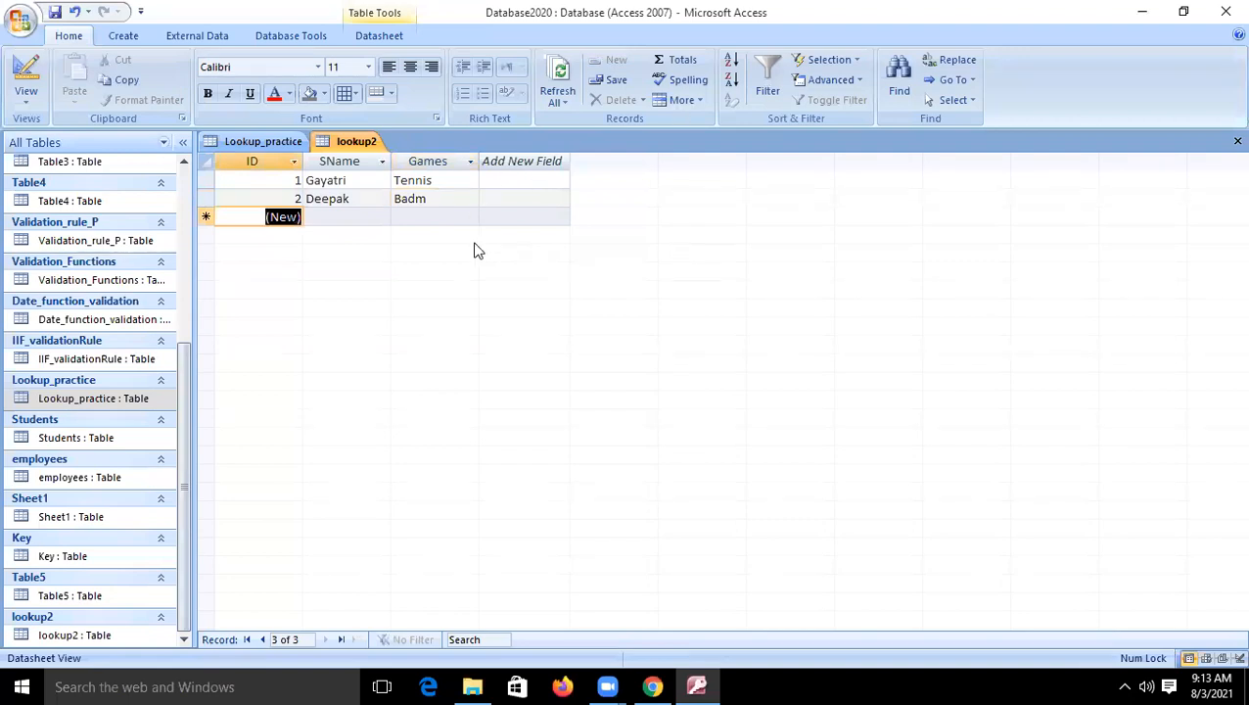
- Clear the second record's game and choose Football from the lookup list instead
click(433, 201)
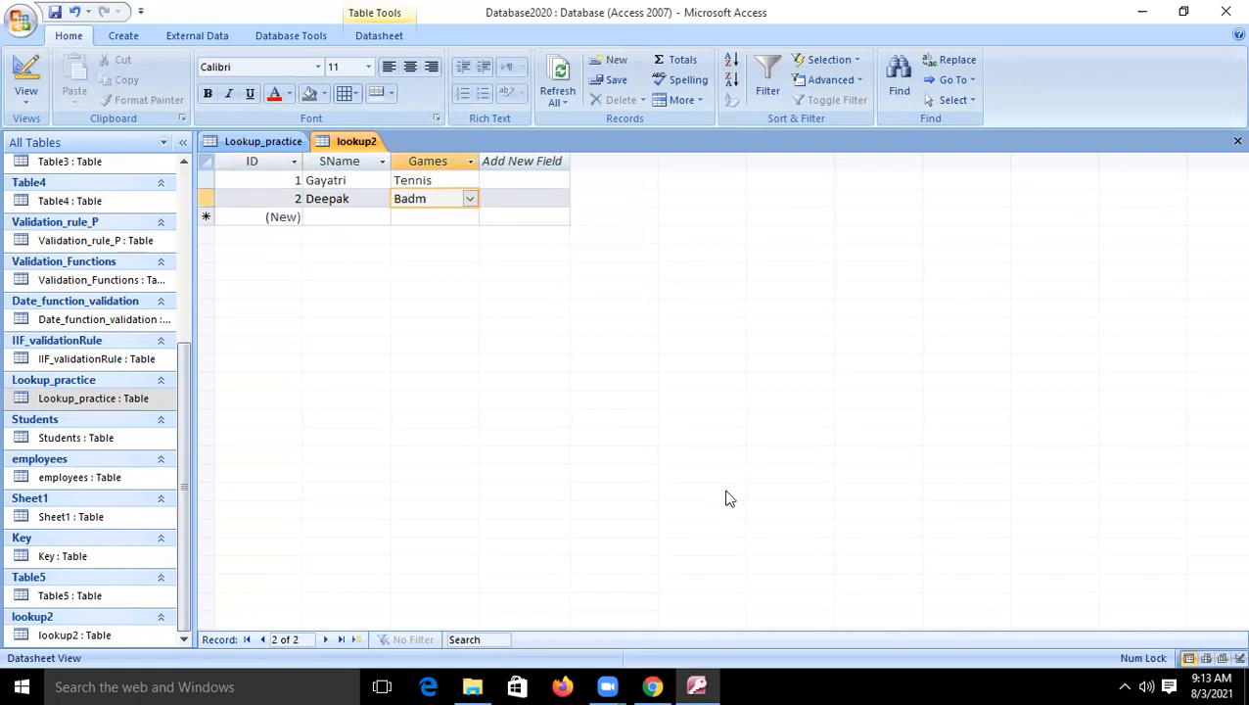
key(BackSpace)
key(BackSpace)
key(BackSpace)
key(BackSpace)
click(470, 198)
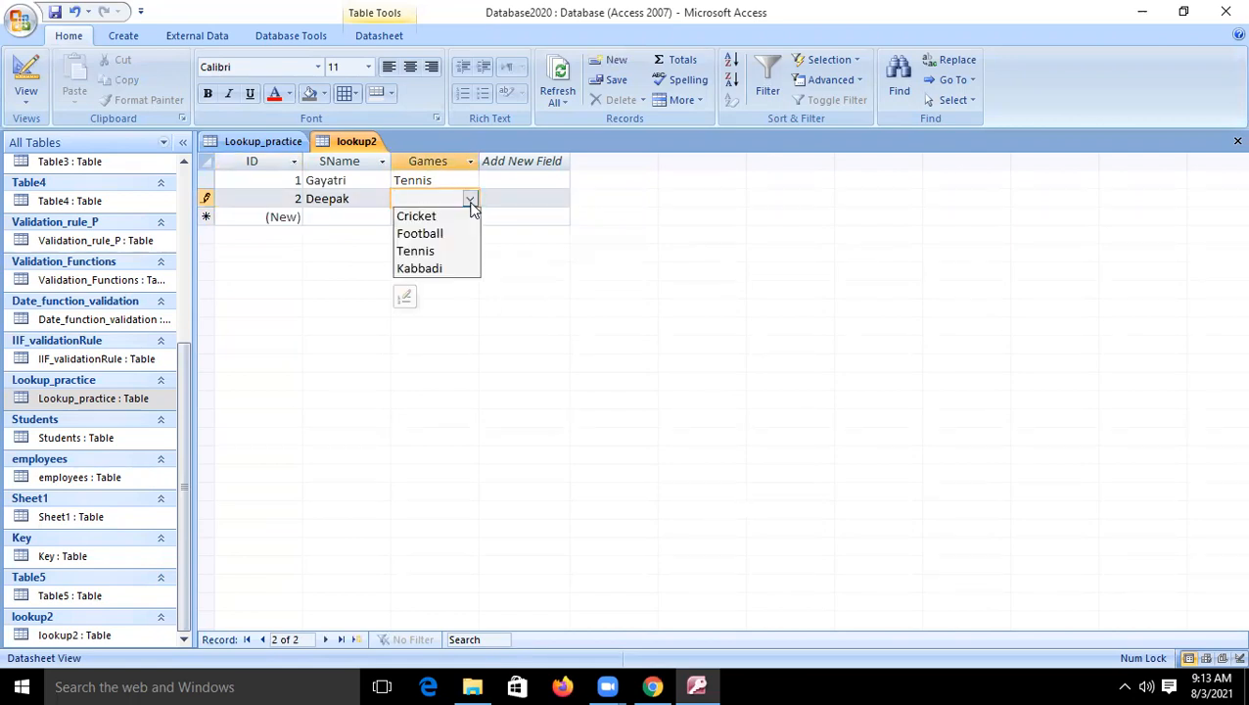
click(433, 235)
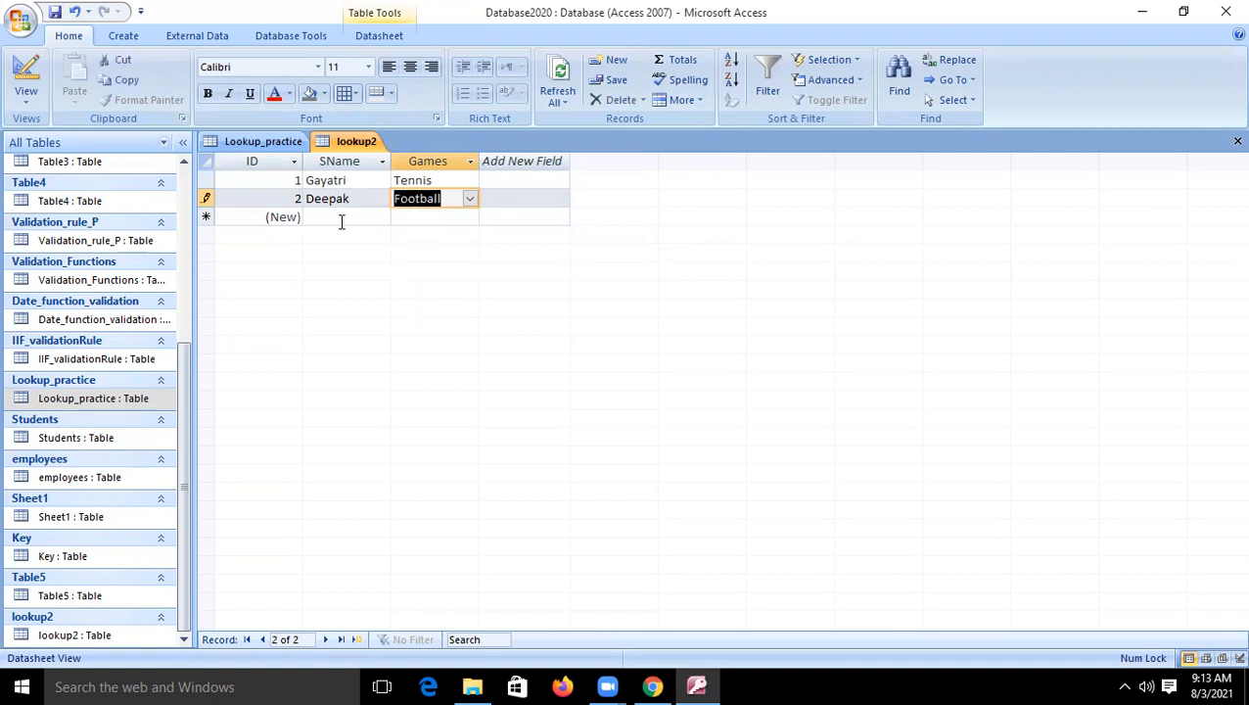
- Inspect the Games field's Bound Column property in the table design and view its lookup list on a new datasheet record
click(26, 73)
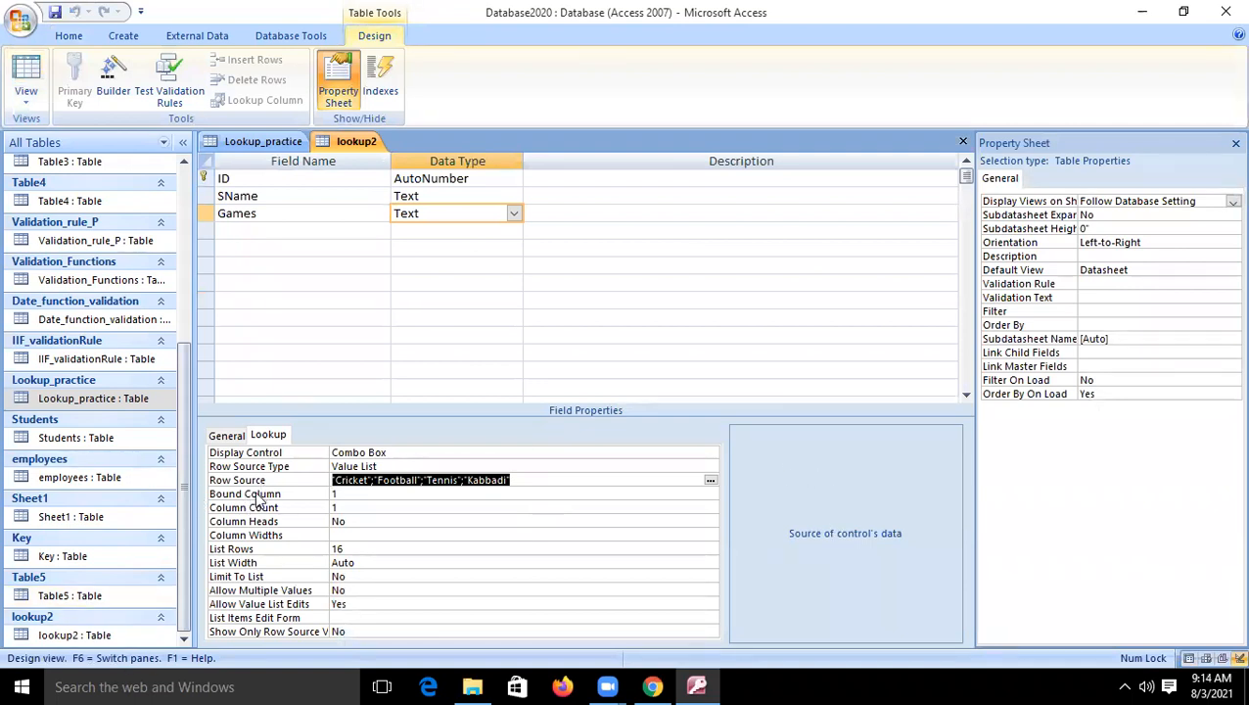
click(335, 494)
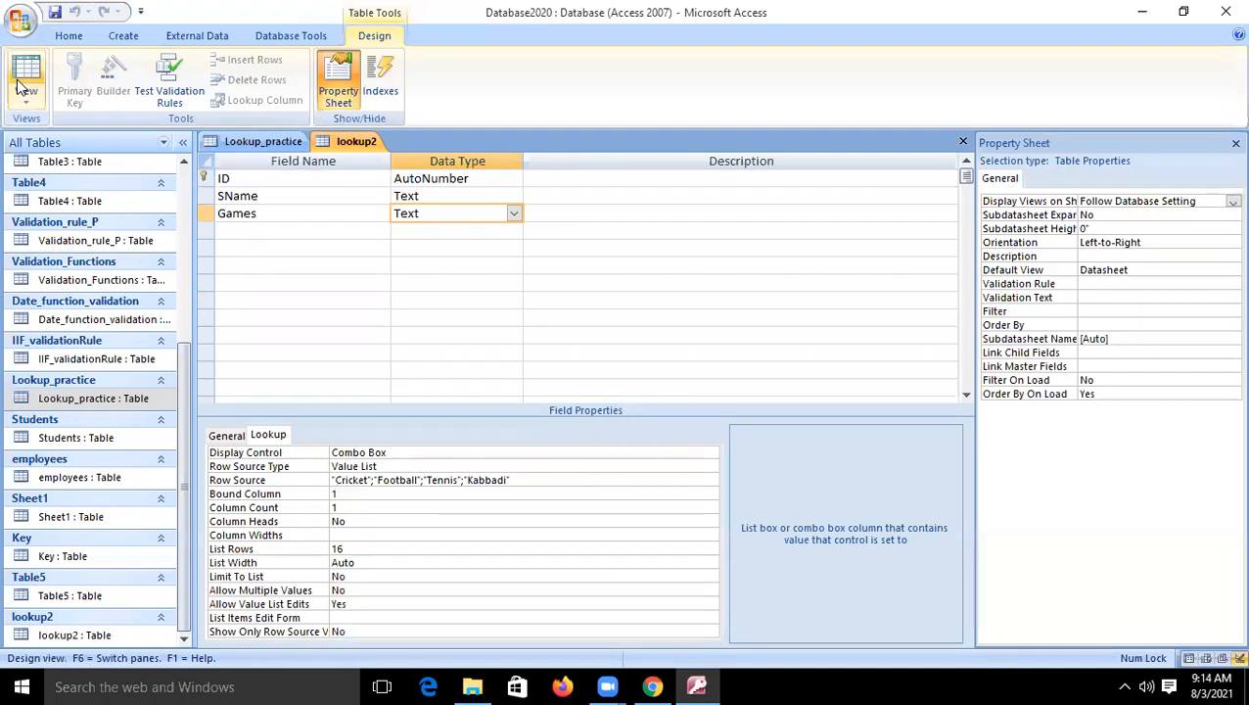
click(24, 78)
click(436, 216)
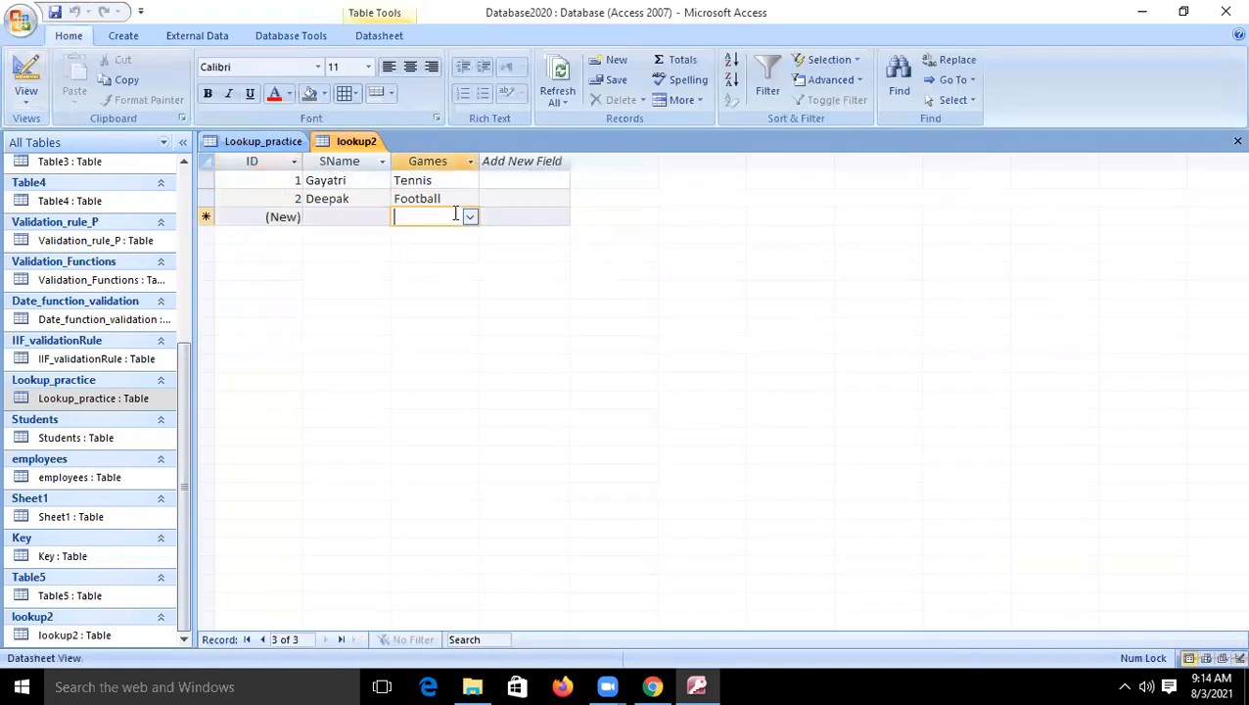
click(469, 216)
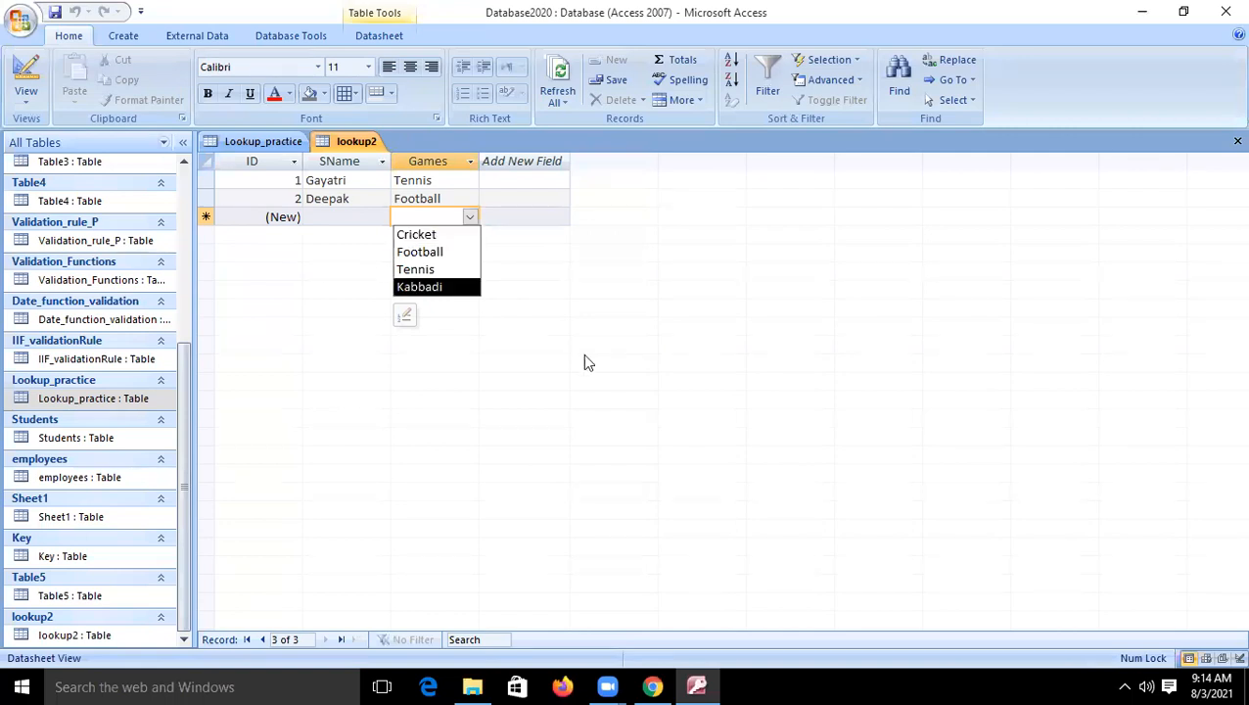
- Set the Games field's Column Count to 2 and display its lookup list on the new datasheet record
click(25, 77)
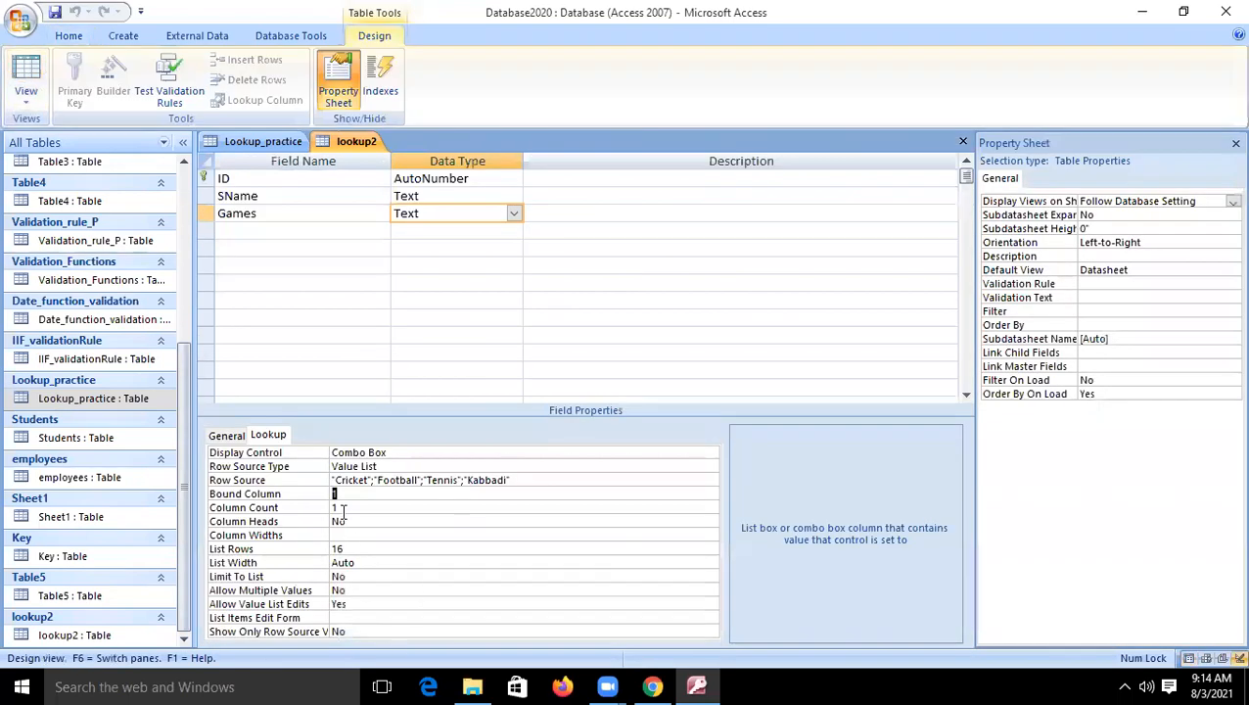
click(342, 507)
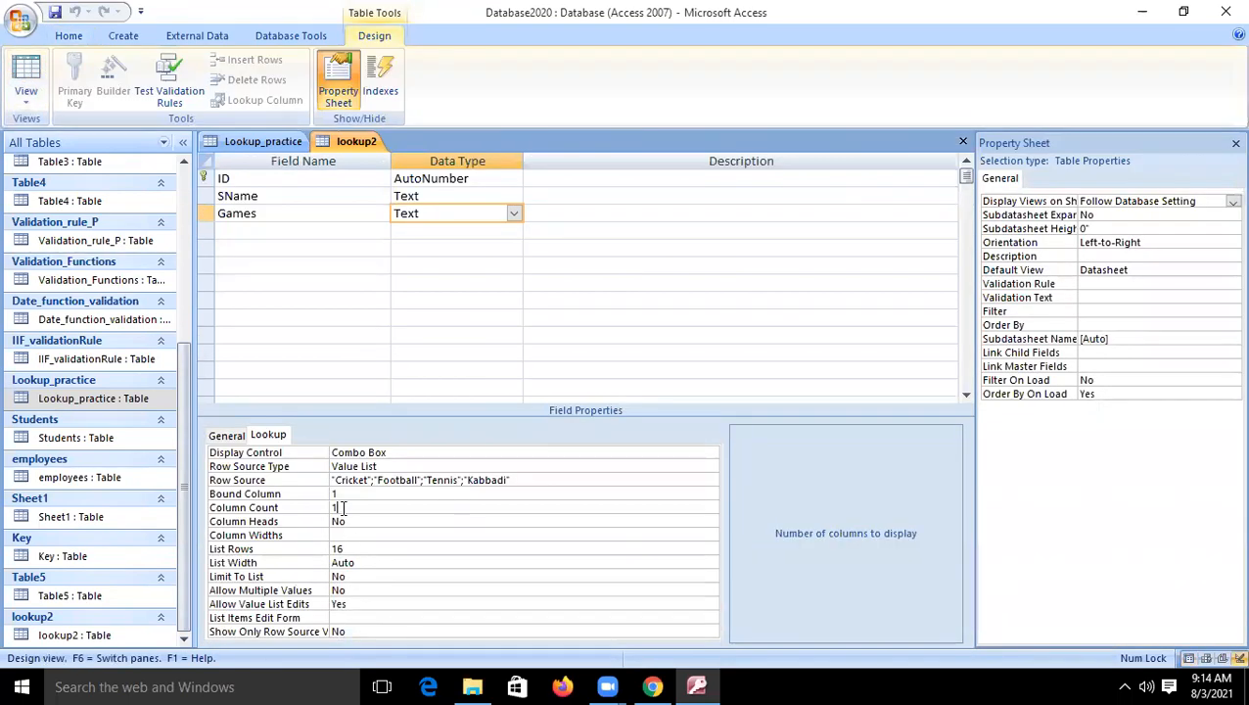
key(BackSpace)
text(2)
click(25, 77)
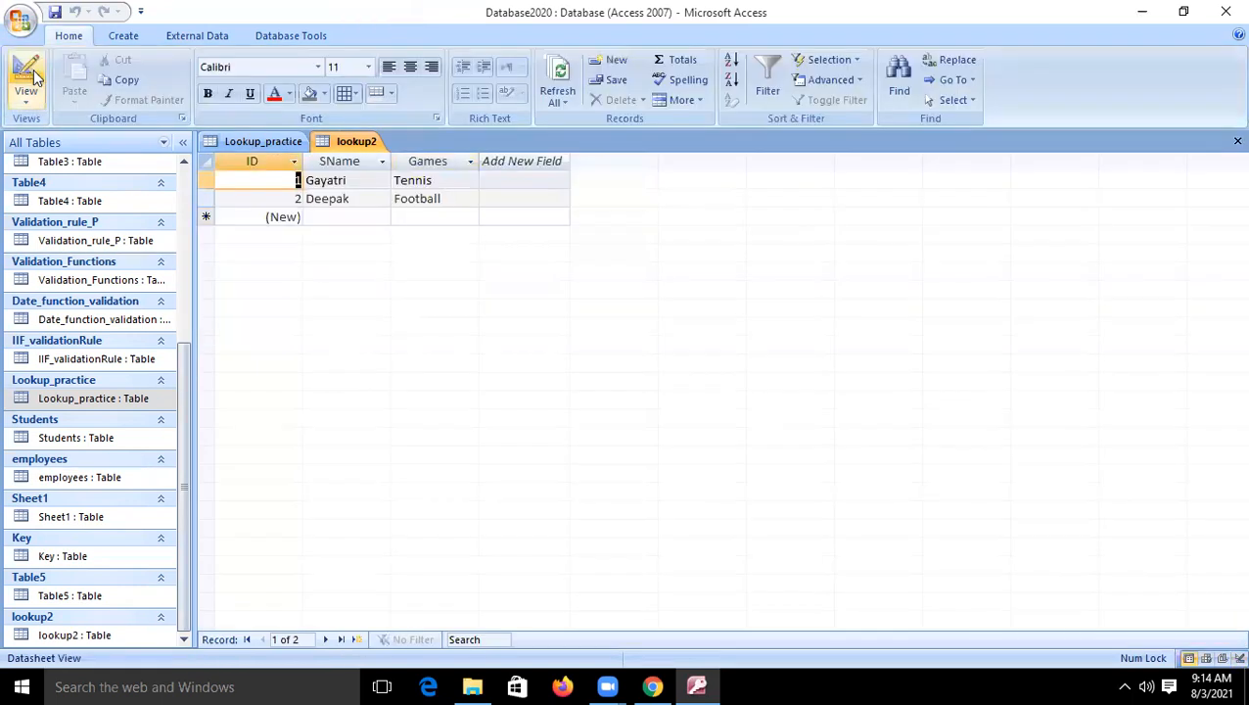
click(442, 217)
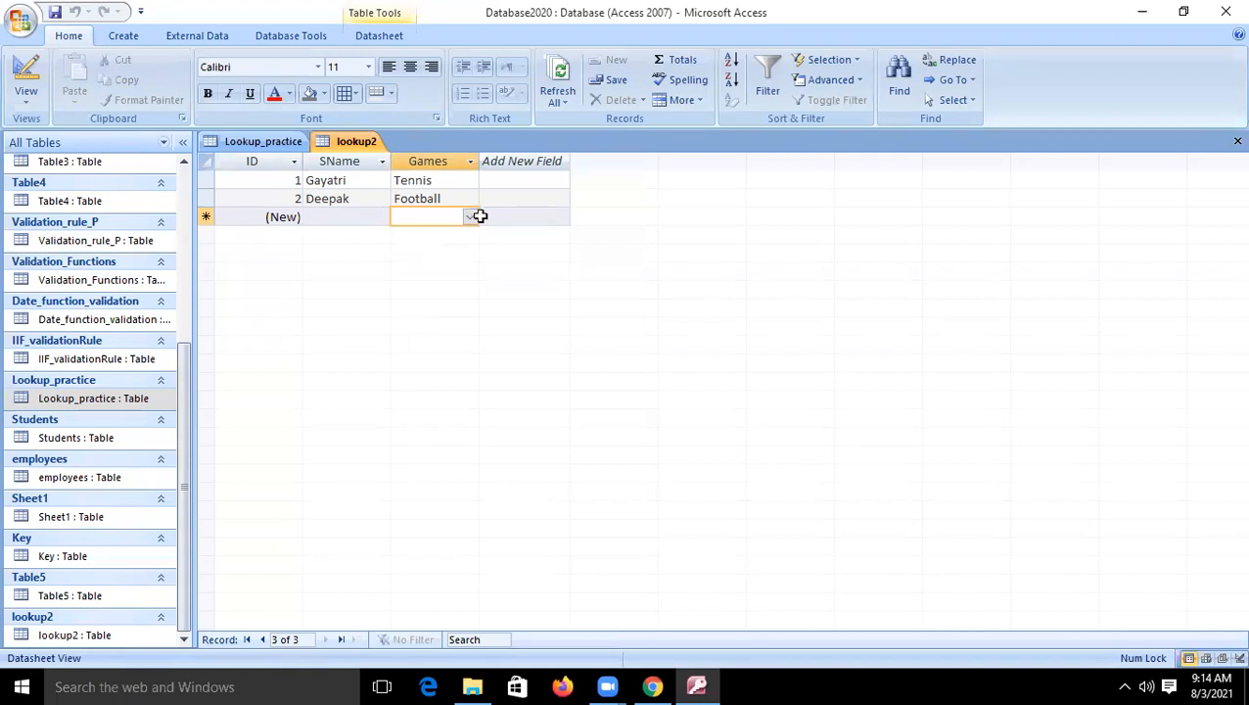
click(471, 217)
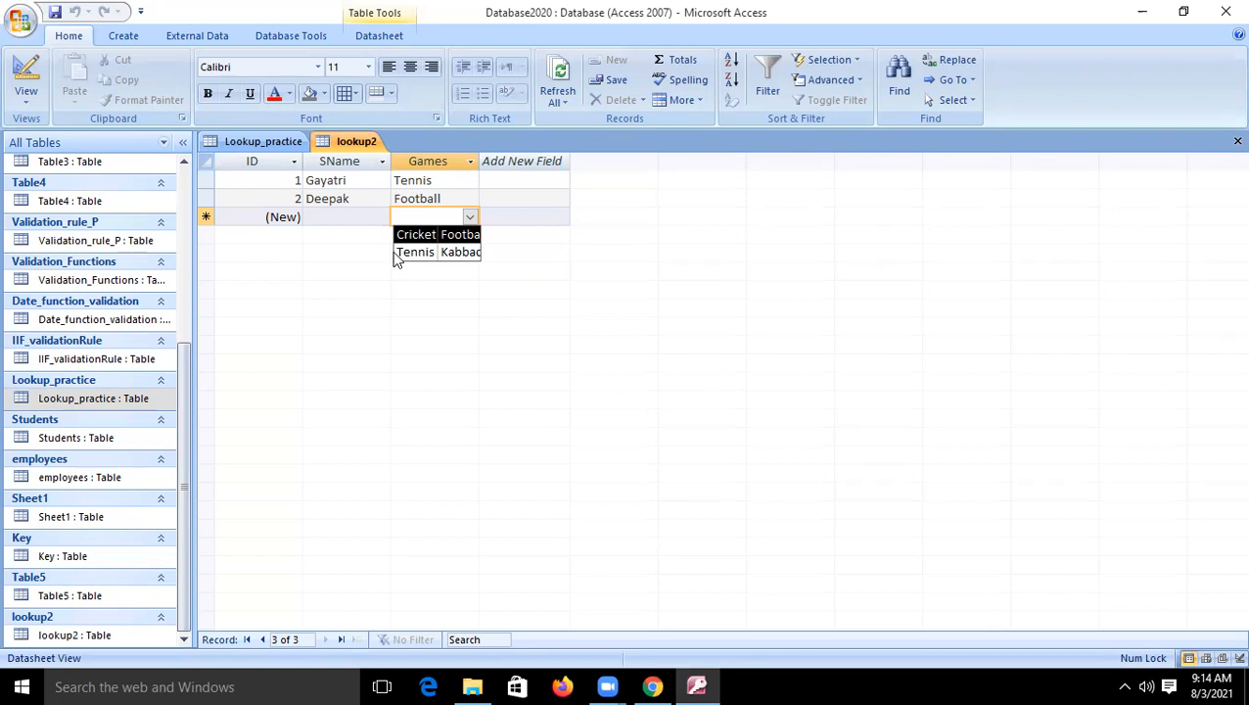
- Set the Games field's Column Count to 3 and save the table, returning to the datasheet
click(27, 76)
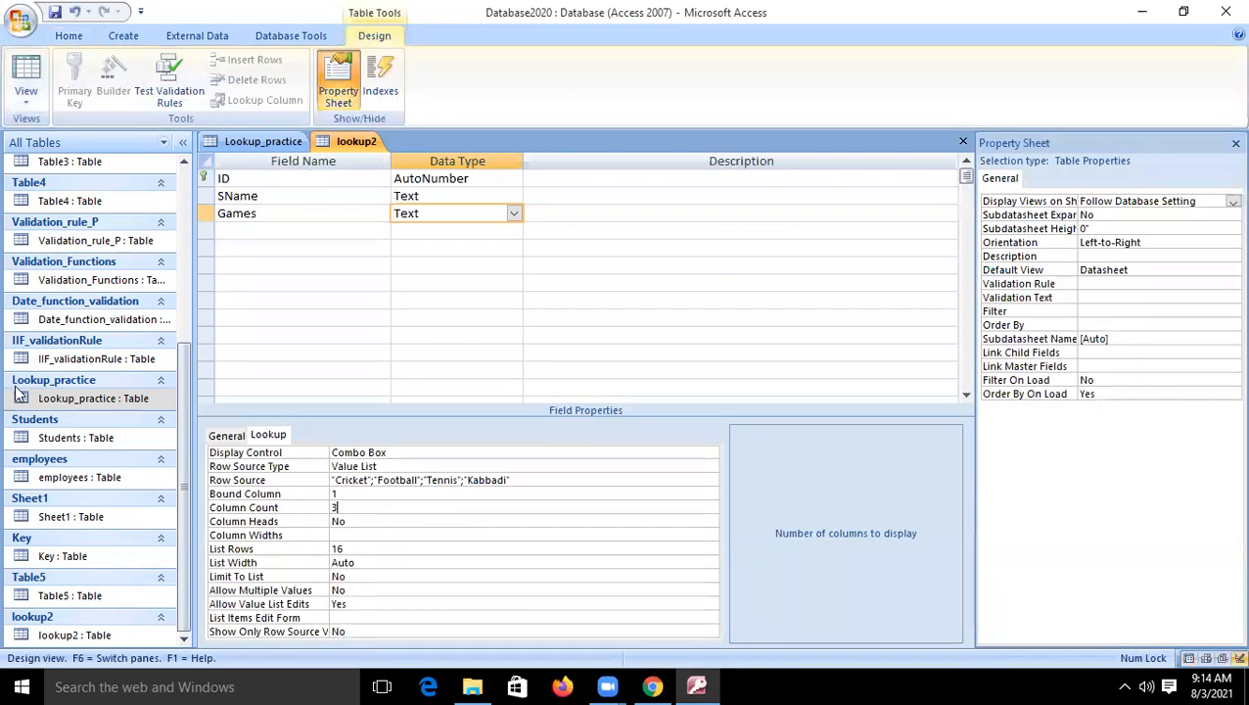
click(26, 75)
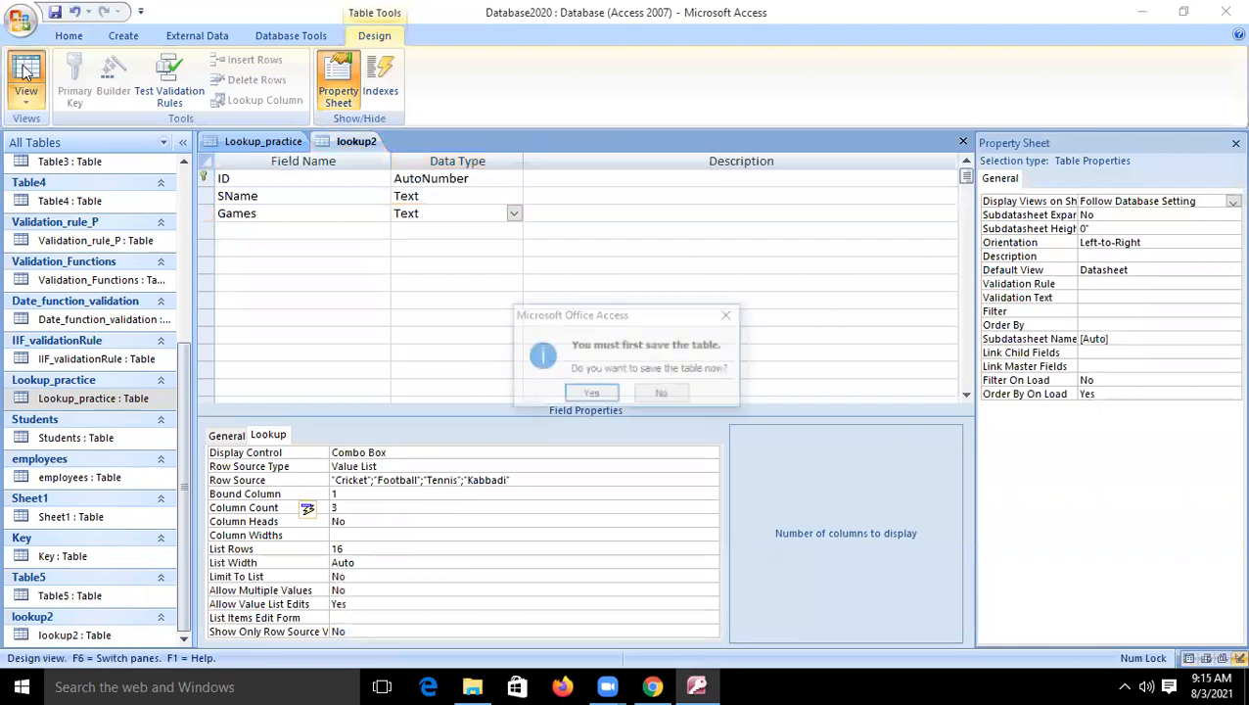
click(591, 394)
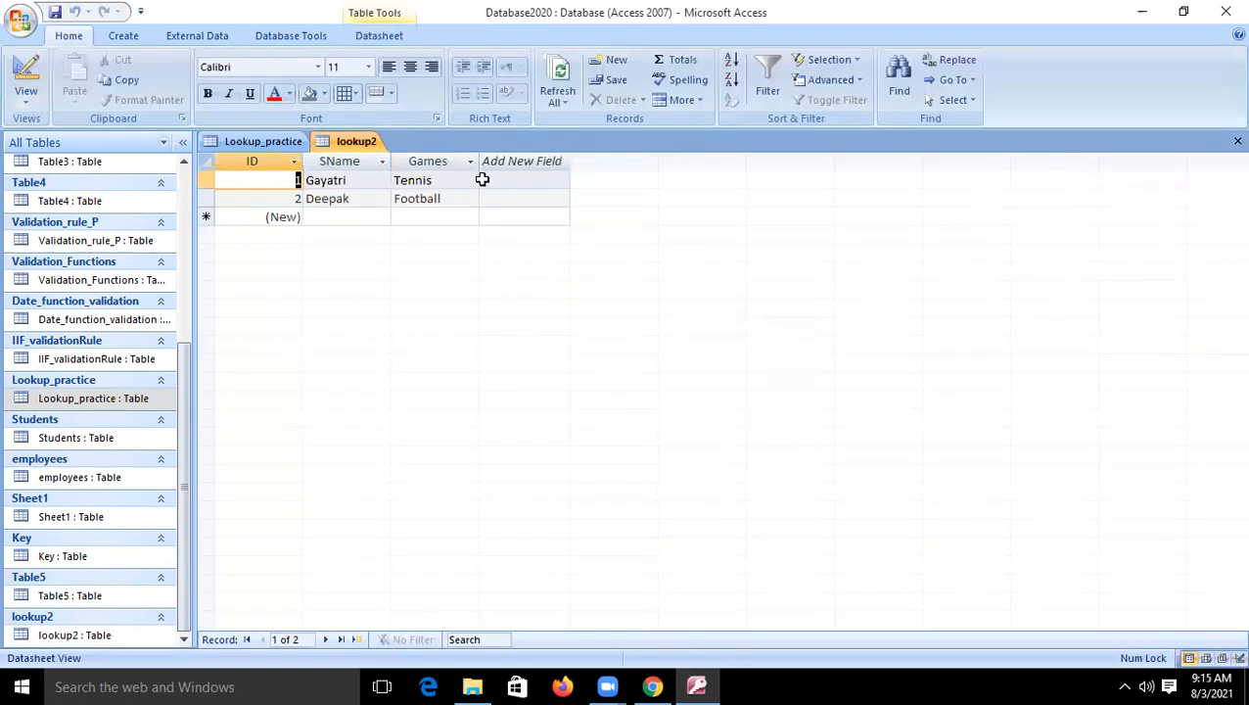
- Widen the Games column to fit the three-column lookup list and choose Cricket for the second record
click(451, 198)
click(470, 197)
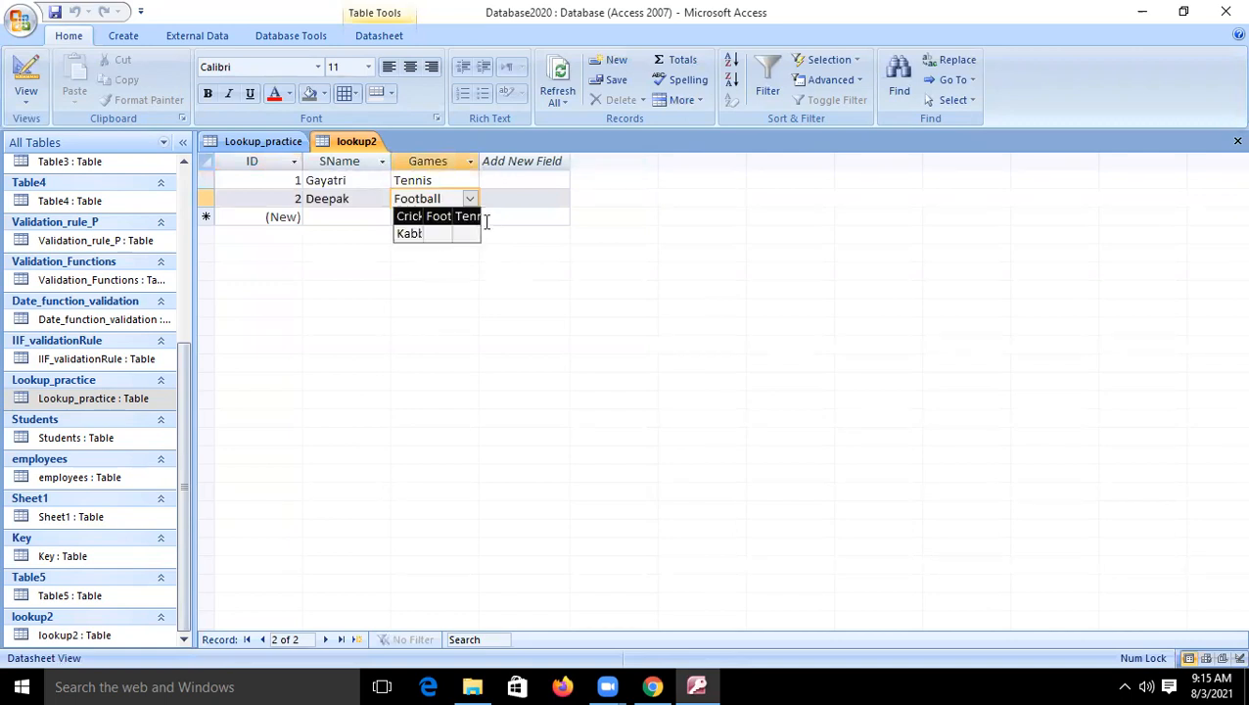
drag(480, 160, 609, 210)
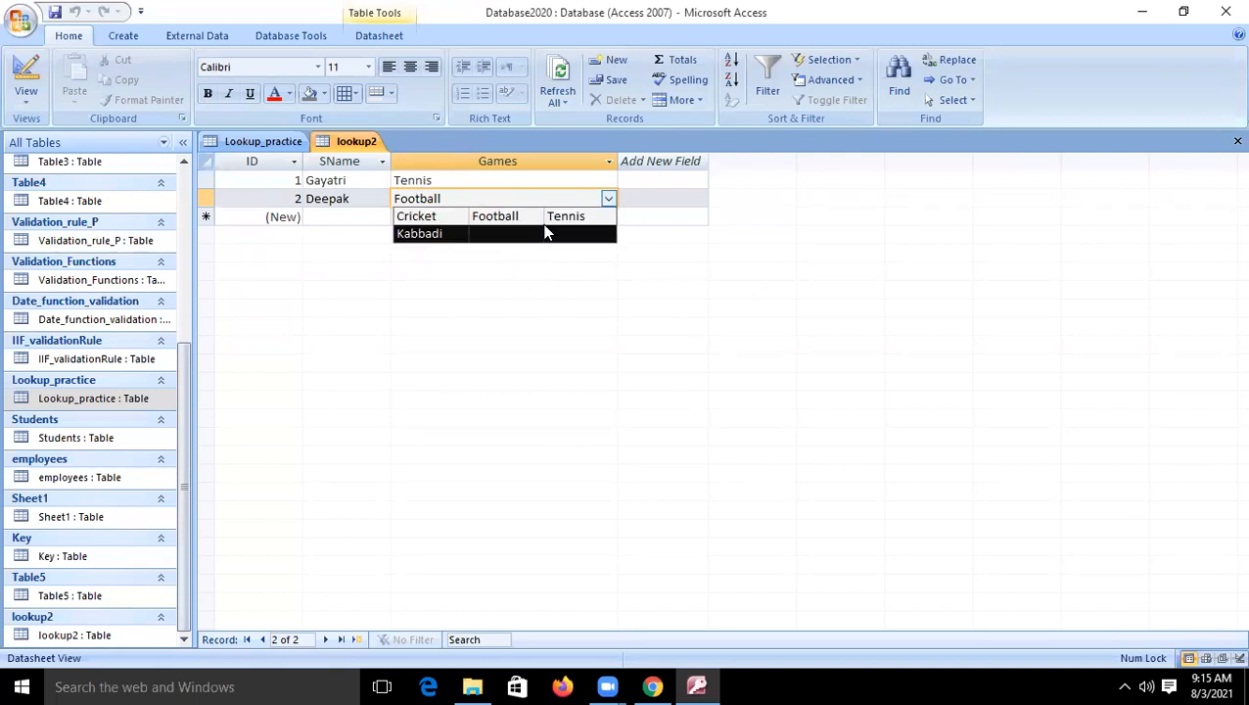
click(411, 217)
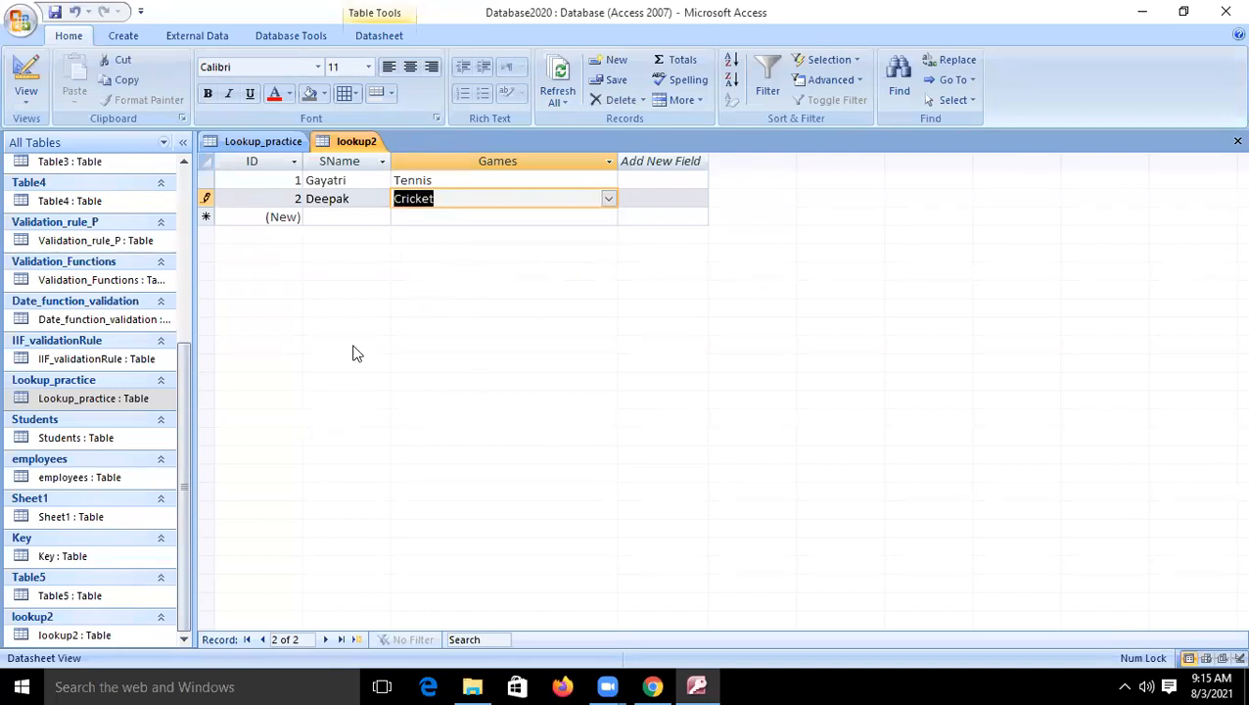
- Choose Kabbadi from the lookup list as the second record's game
click(608, 198)
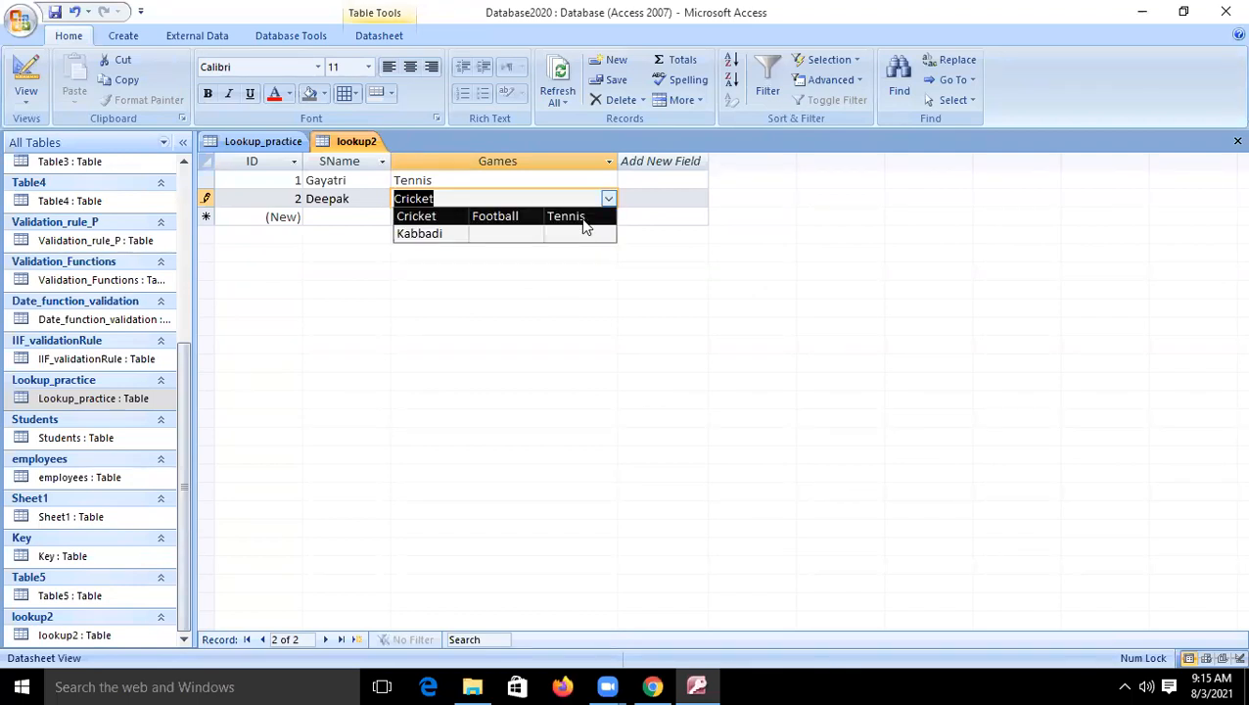
click(436, 235)
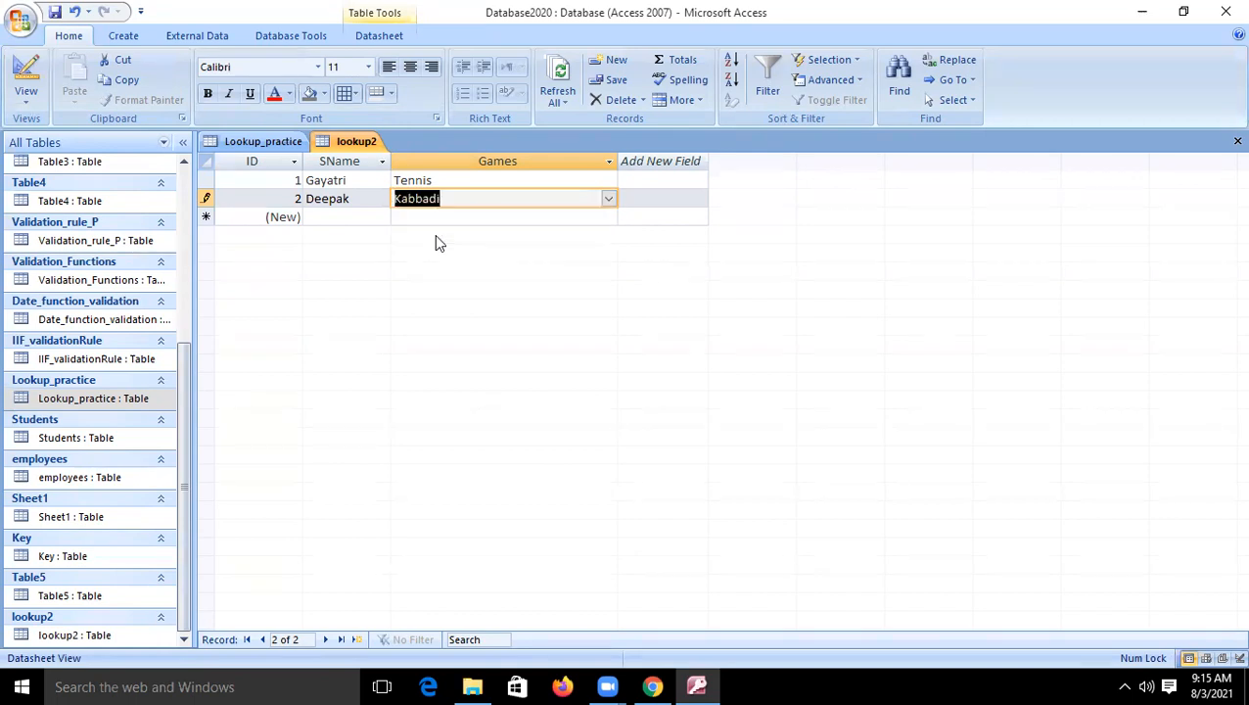
- Set the Games field's Column Count to 1, save the table, and display the lookup list on the second record
click(26, 76)
click(333, 493)
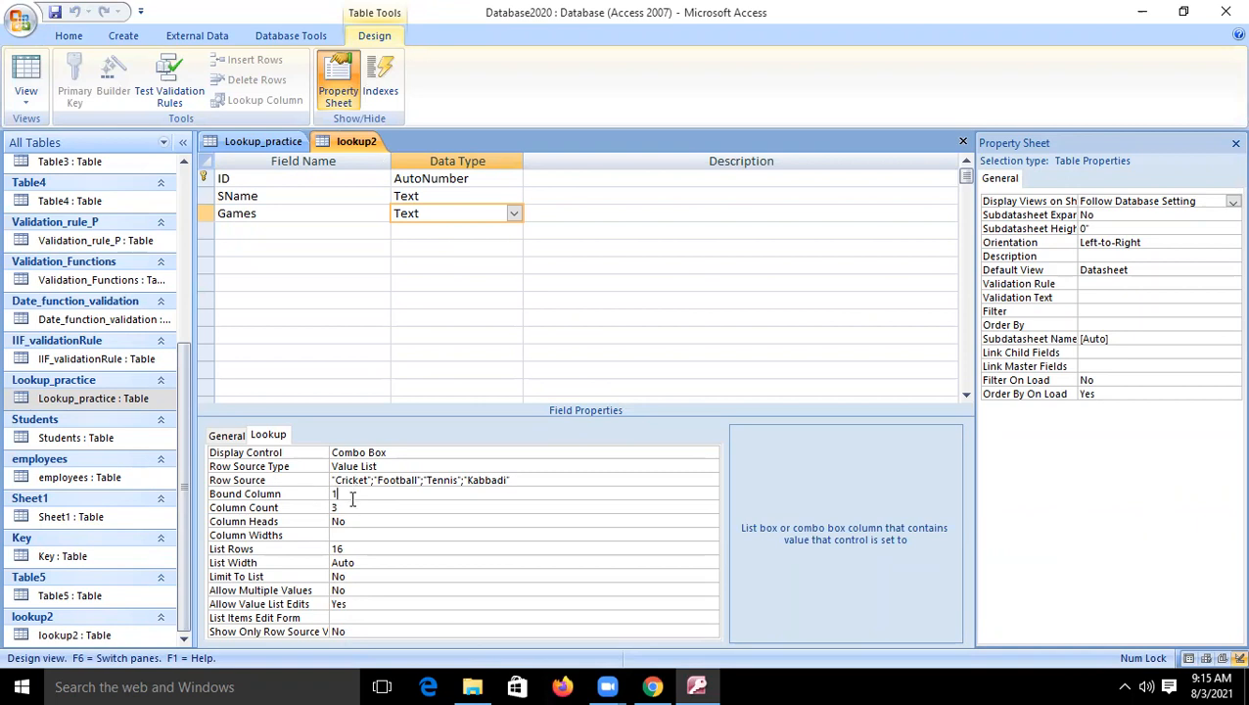
click(349, 505)
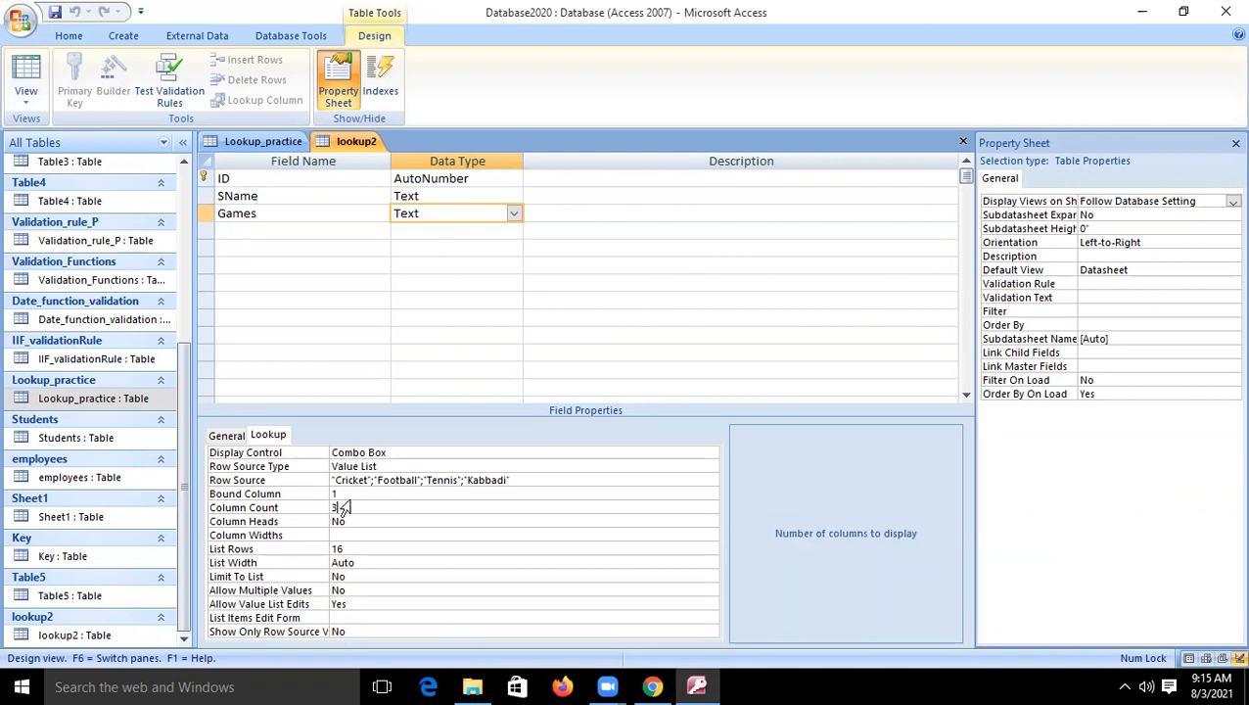
key(BackSpace)
text(1)
click(35, 82)
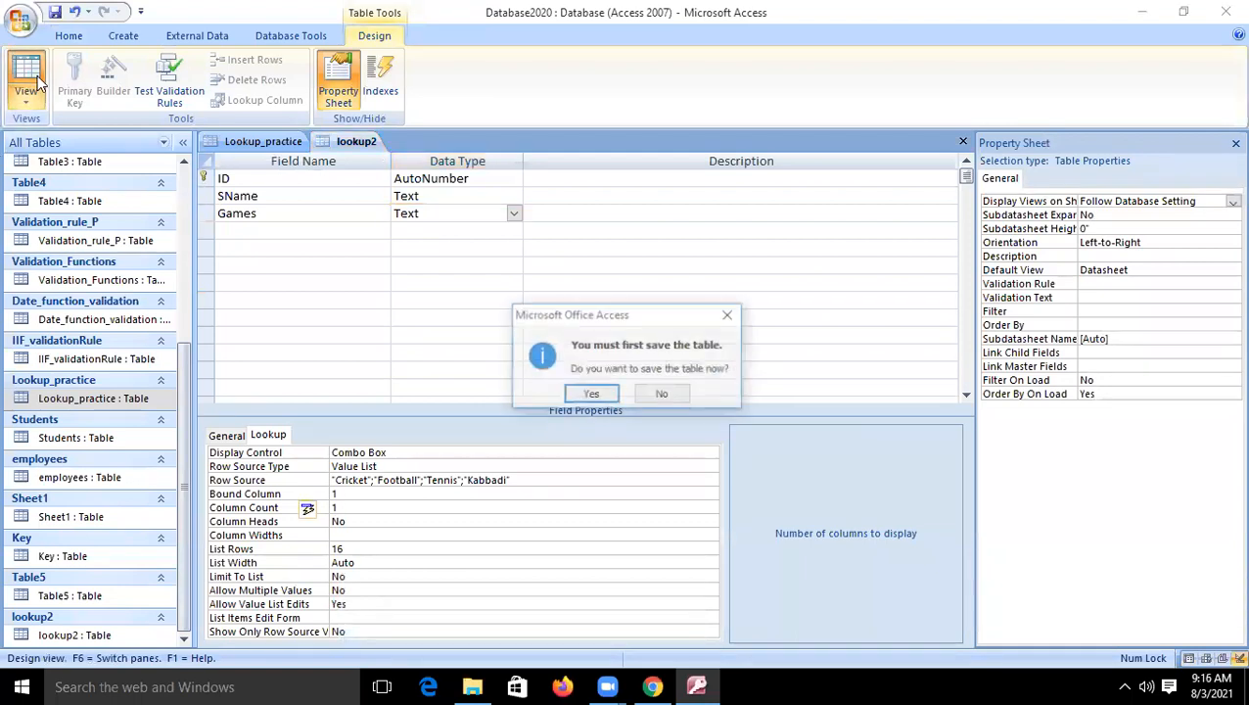
click(593, 393)
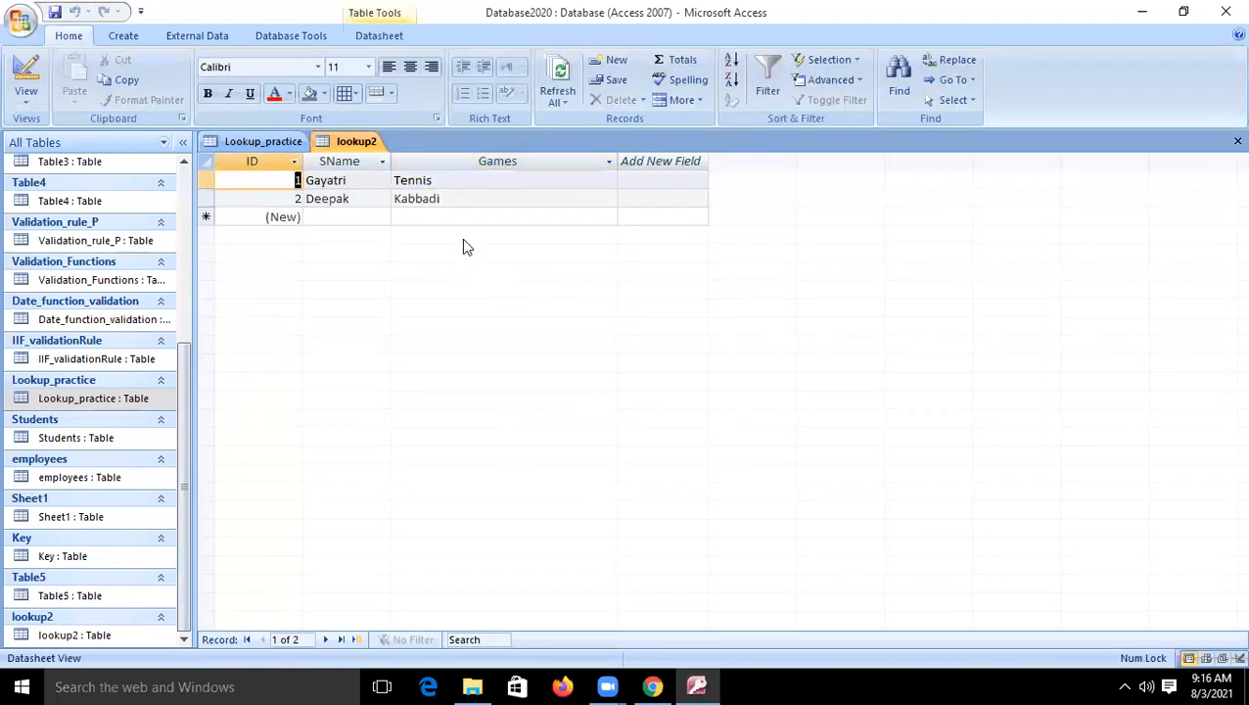
click(486, 199)
click(608, 199)
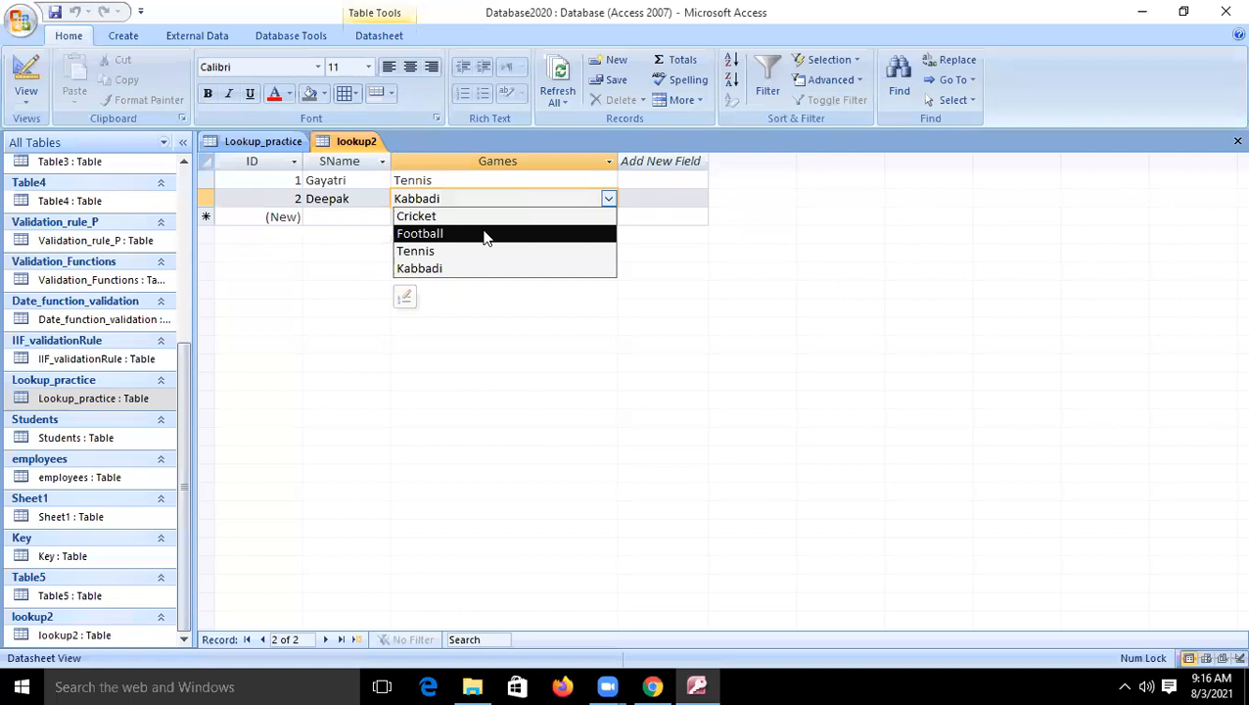
- Set the Games field's Column Heads to No, save the table, and display the lookup list on a new record
click(26, 72)
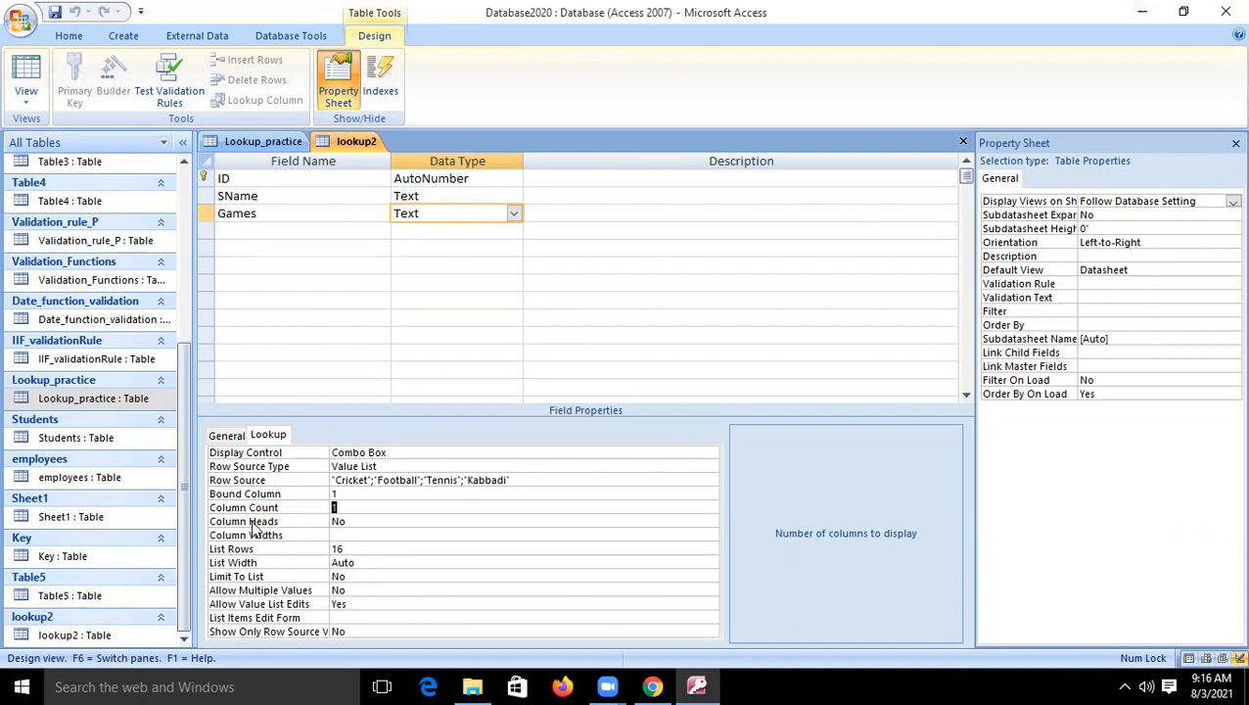
double_click(364, 521)
click(343, 521)
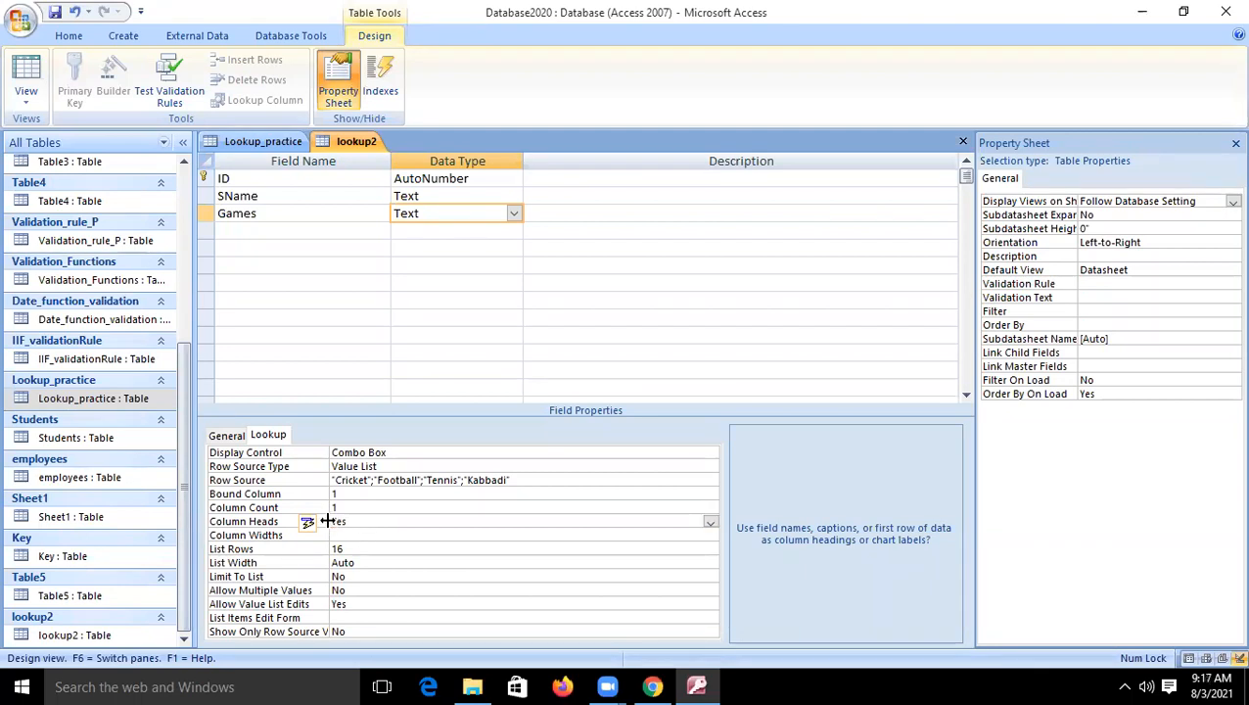
click(710, 523)
click(436, 546)
click(25, 68)
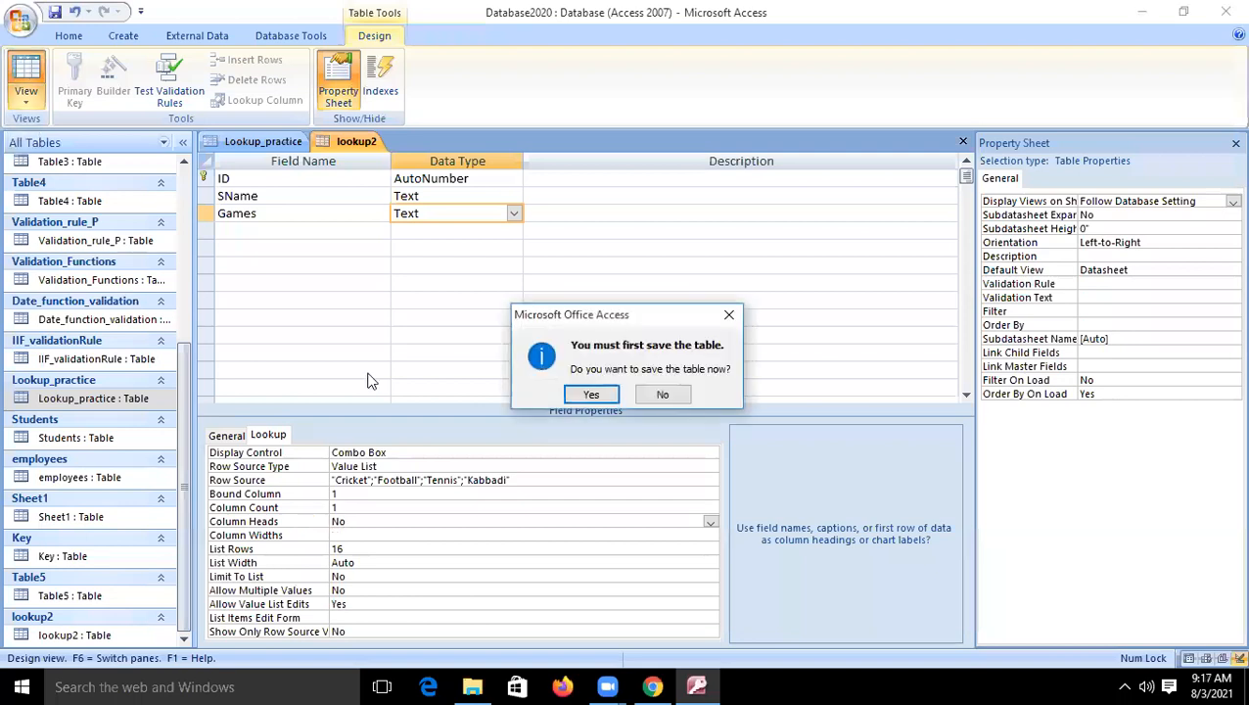
click(590, 393)
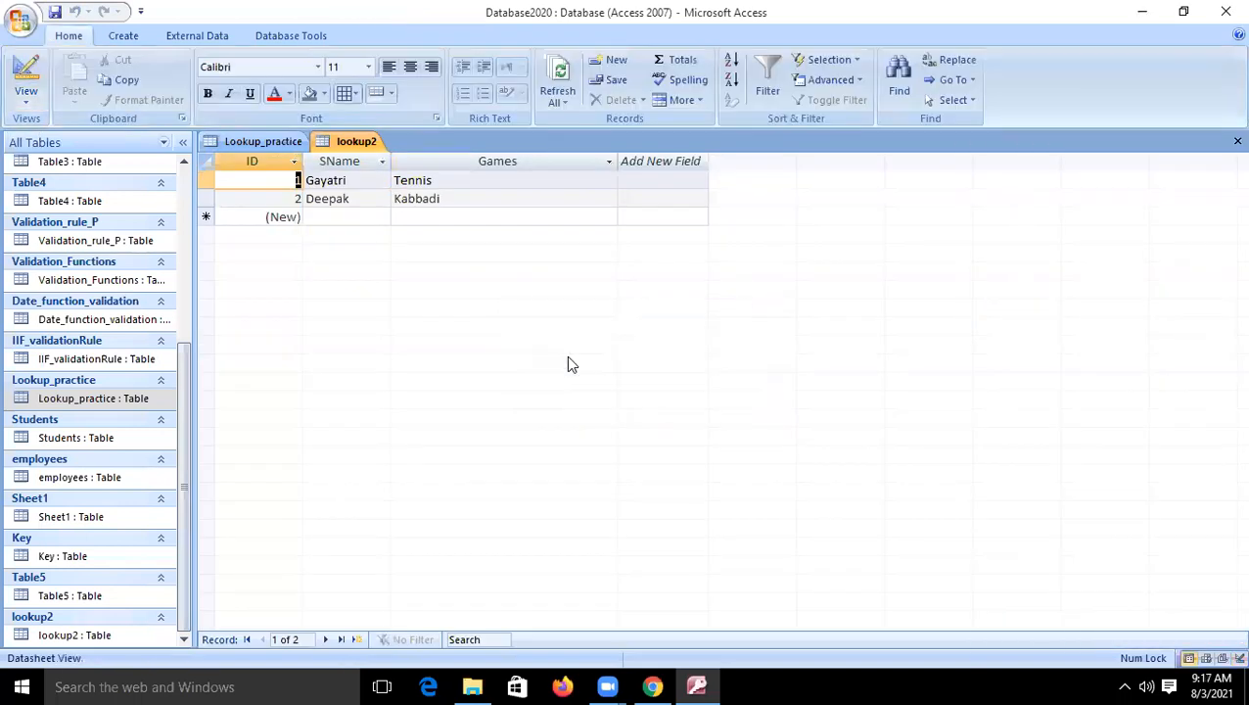
click(479, 216)
click(609, 216)
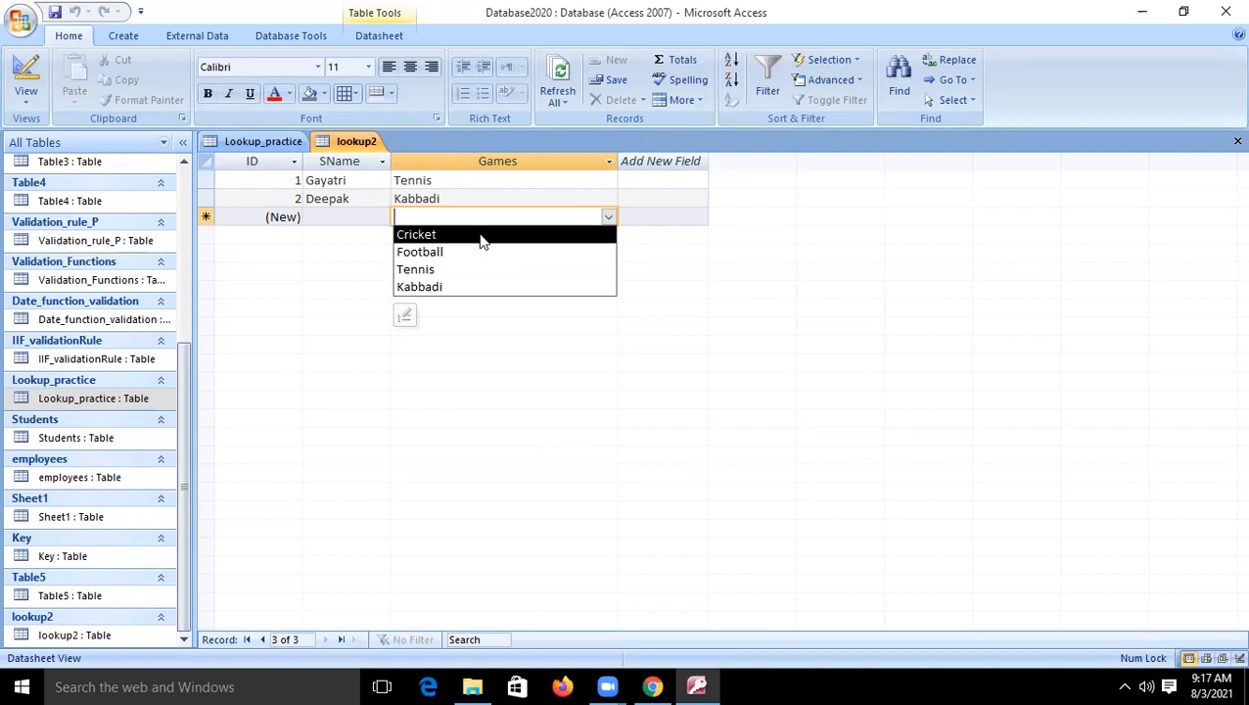
- Set the Games field's Column Heads to Yes and display its lookup list on the new datasheet record
click(29, 73)
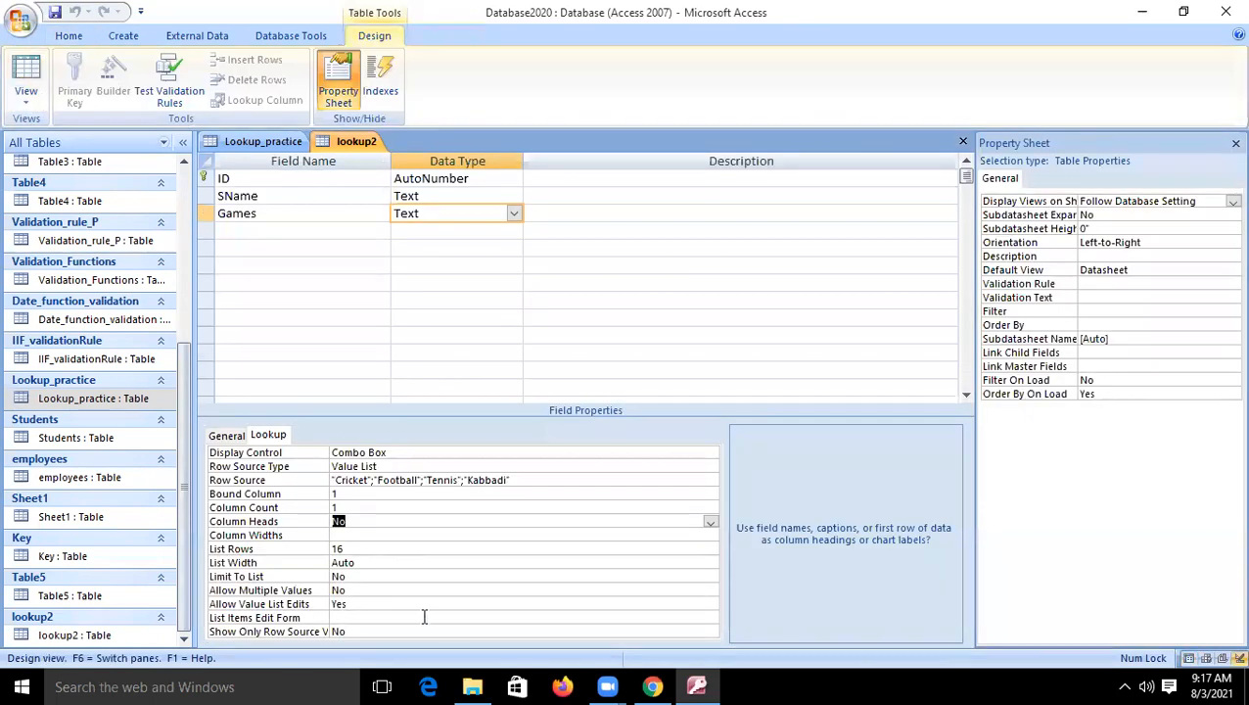
click(356, 521)
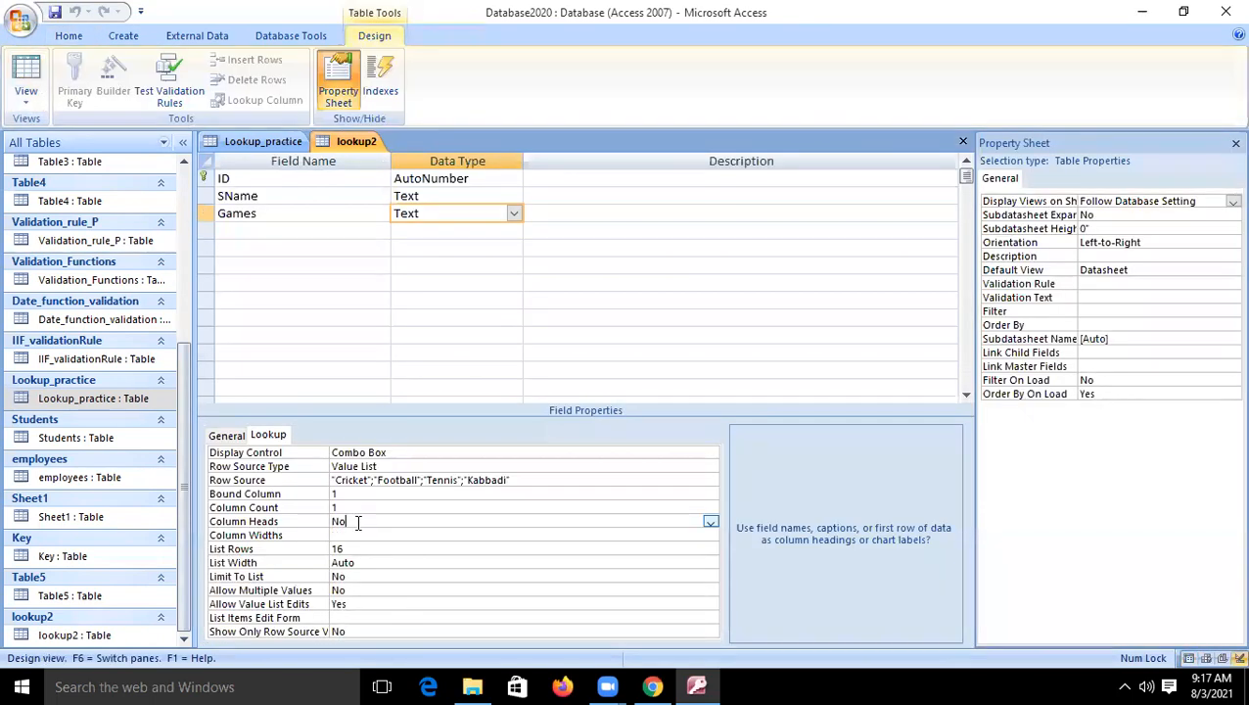
click(710, 521)
click(476, 535)
click(29, 70)
click(465, 198)
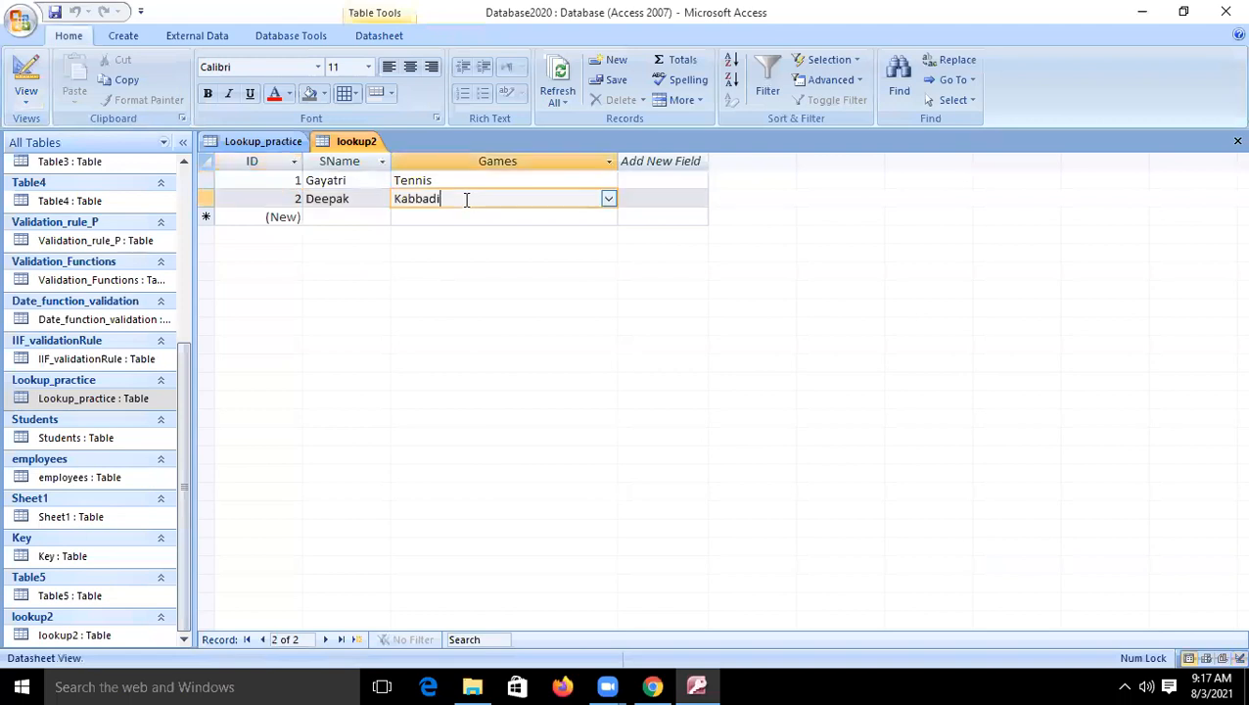
click(604, 216)
click(607, 216)
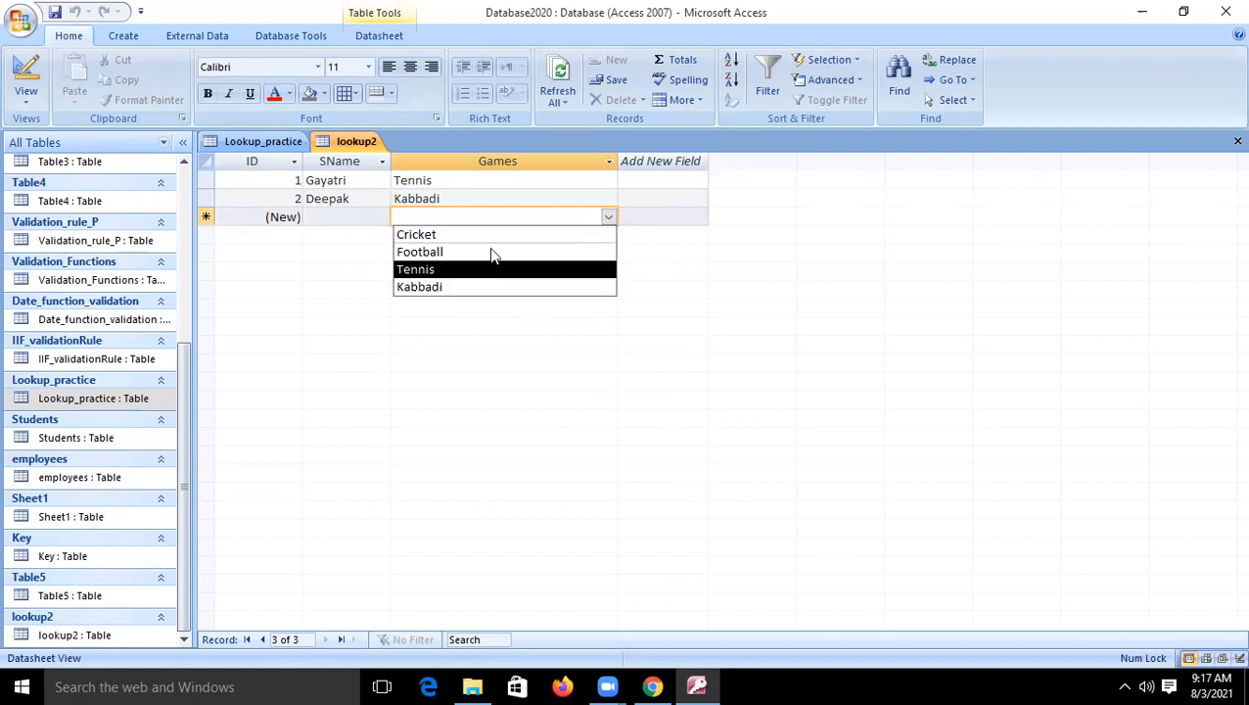
- Add Select as the first item, above Cricket, in the Games field's Row Source value list
click(29, 68)
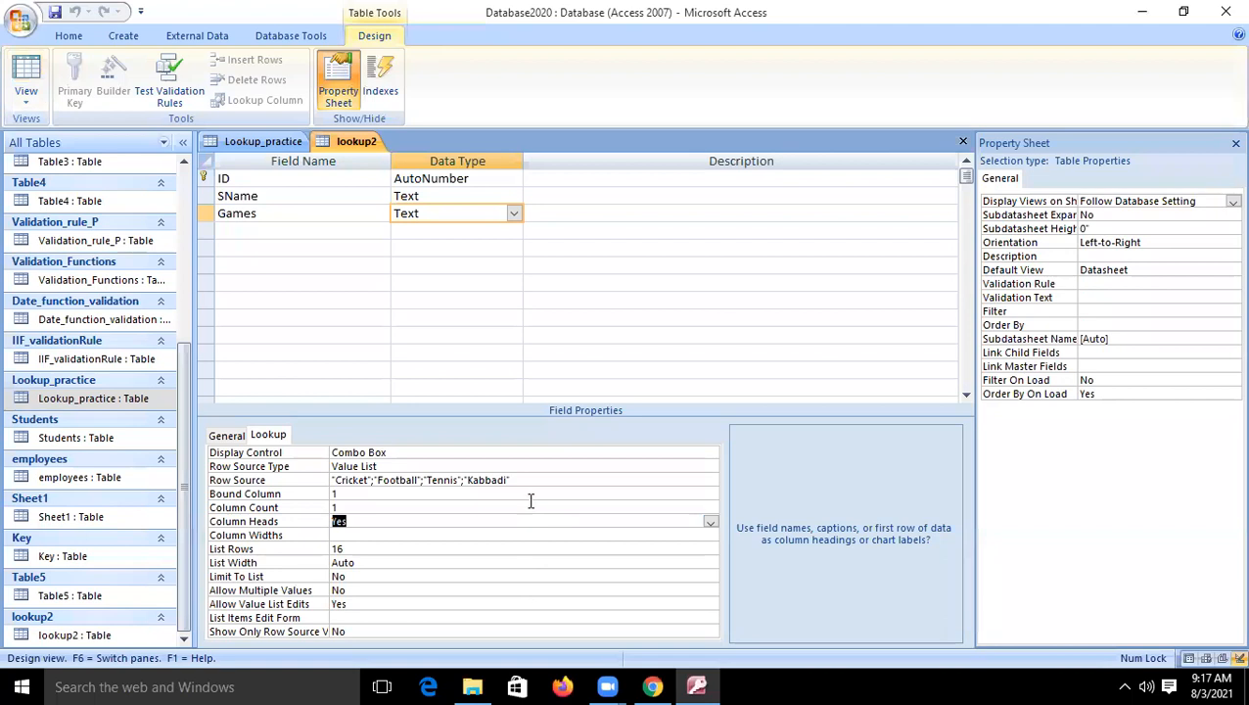
click(533, 483)
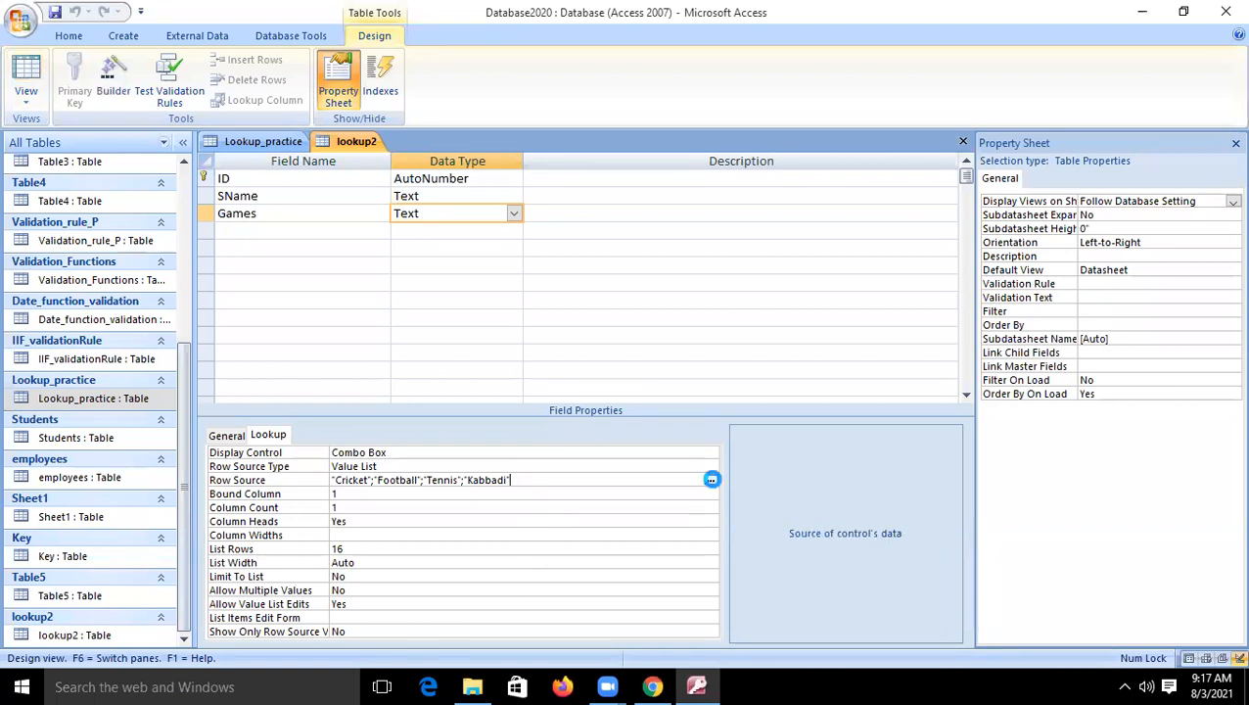
click(712, 480)
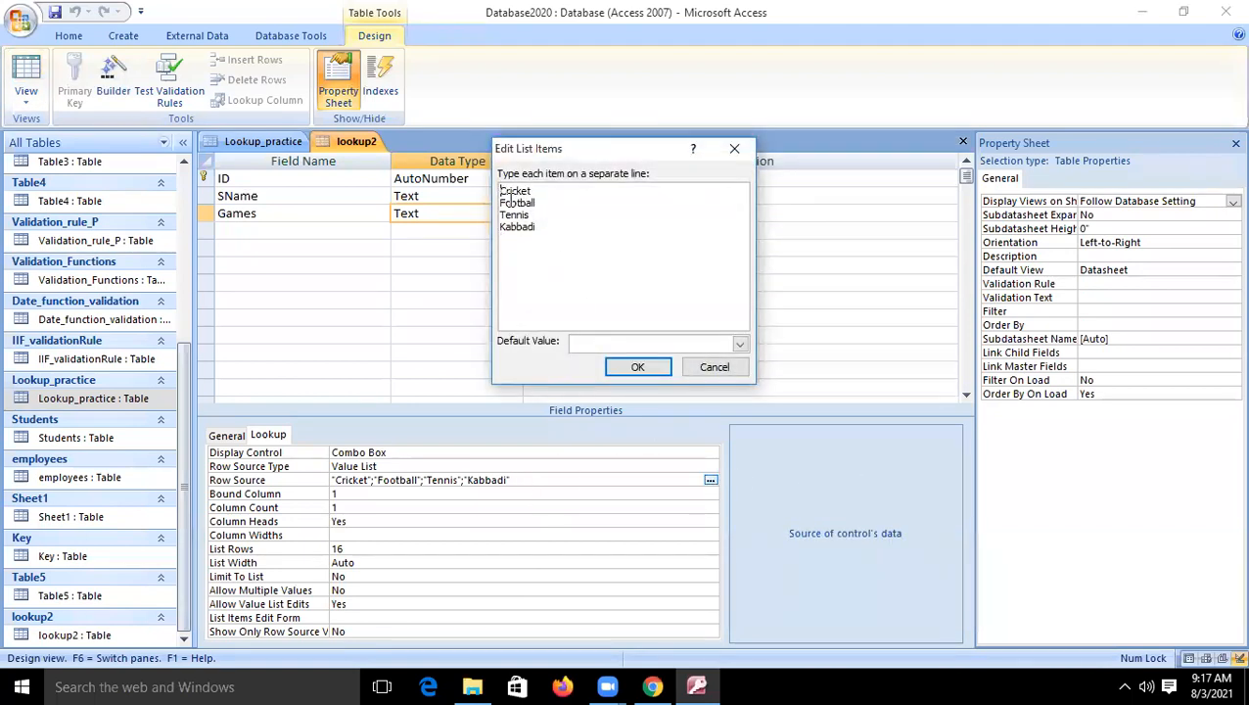
key(Return)
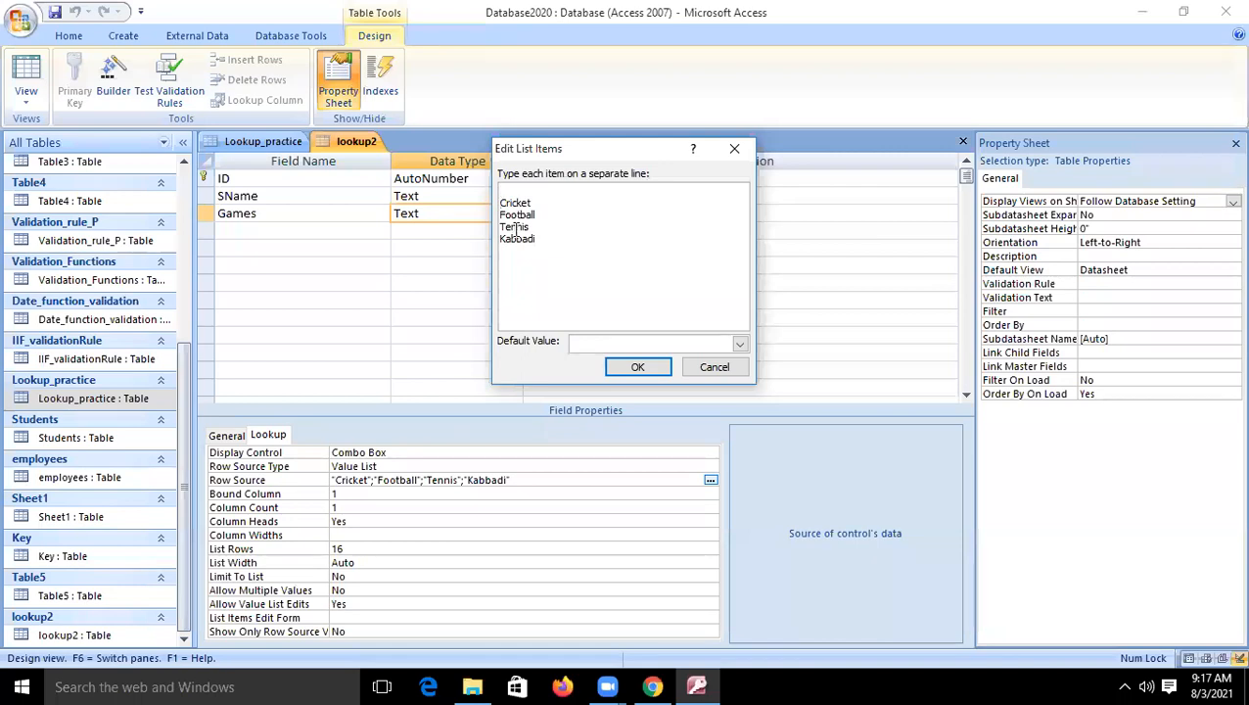
text(Ga)
key(BackSpace)
key(BackSpace)
text(Sele)
click(637, 366)
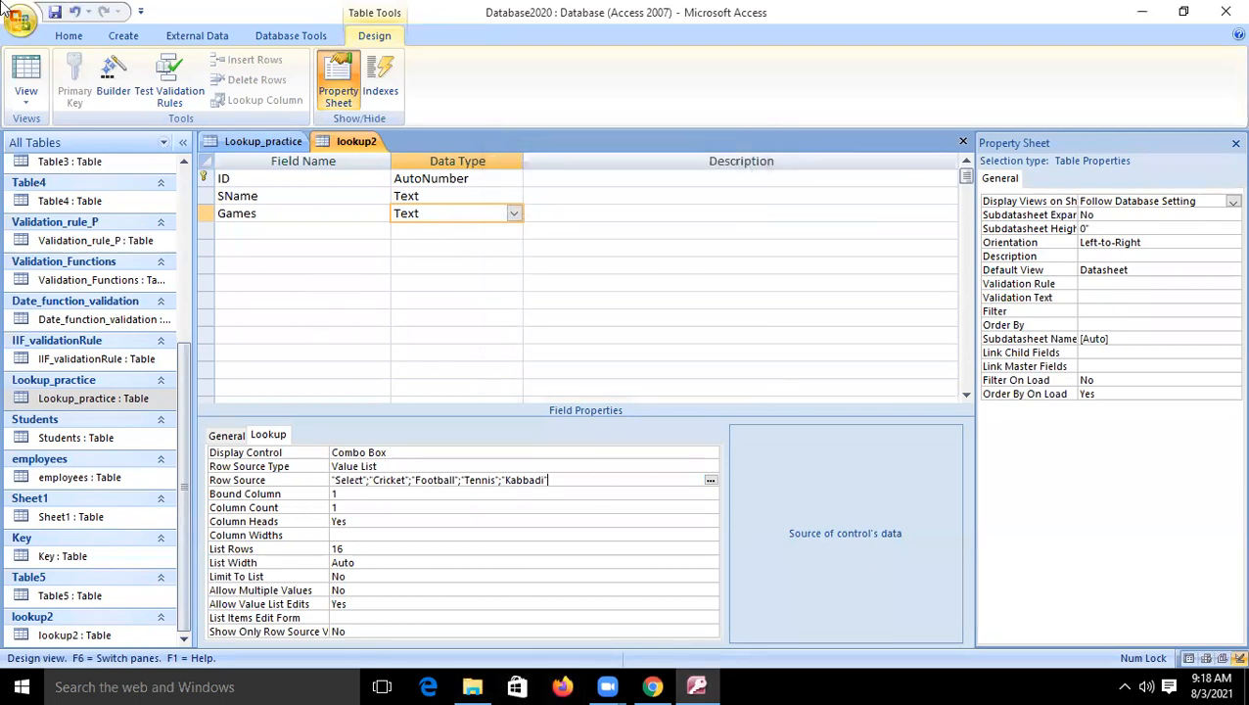
- Save the table and view the edited Games lookup list on the new datasheet record
click(514, 214)
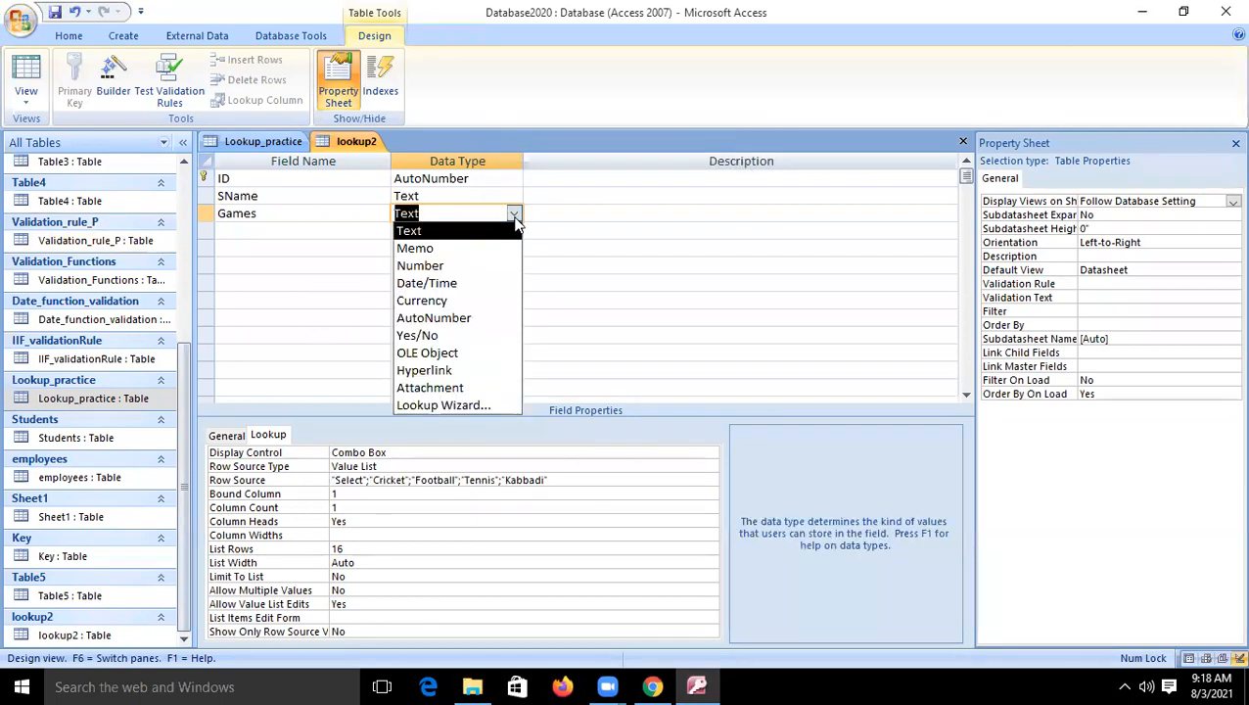
click(33, 78)
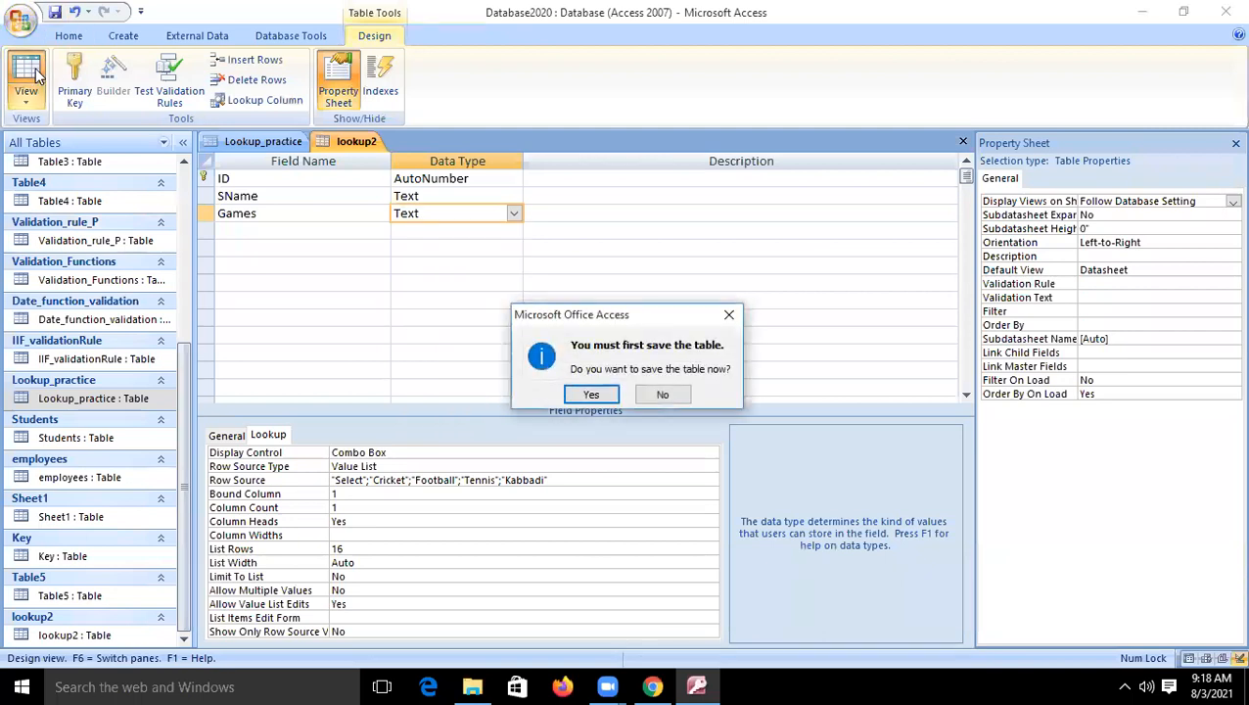
key(Return)
click(418, 211)
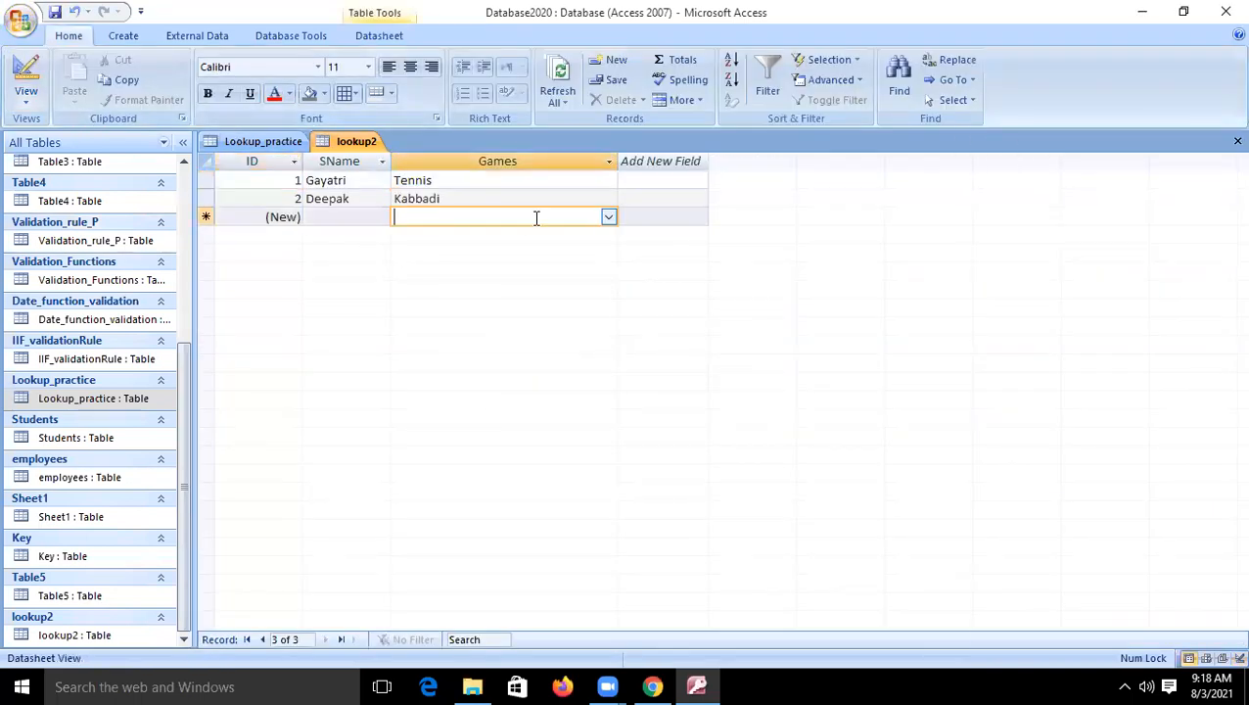
click(608, 216)
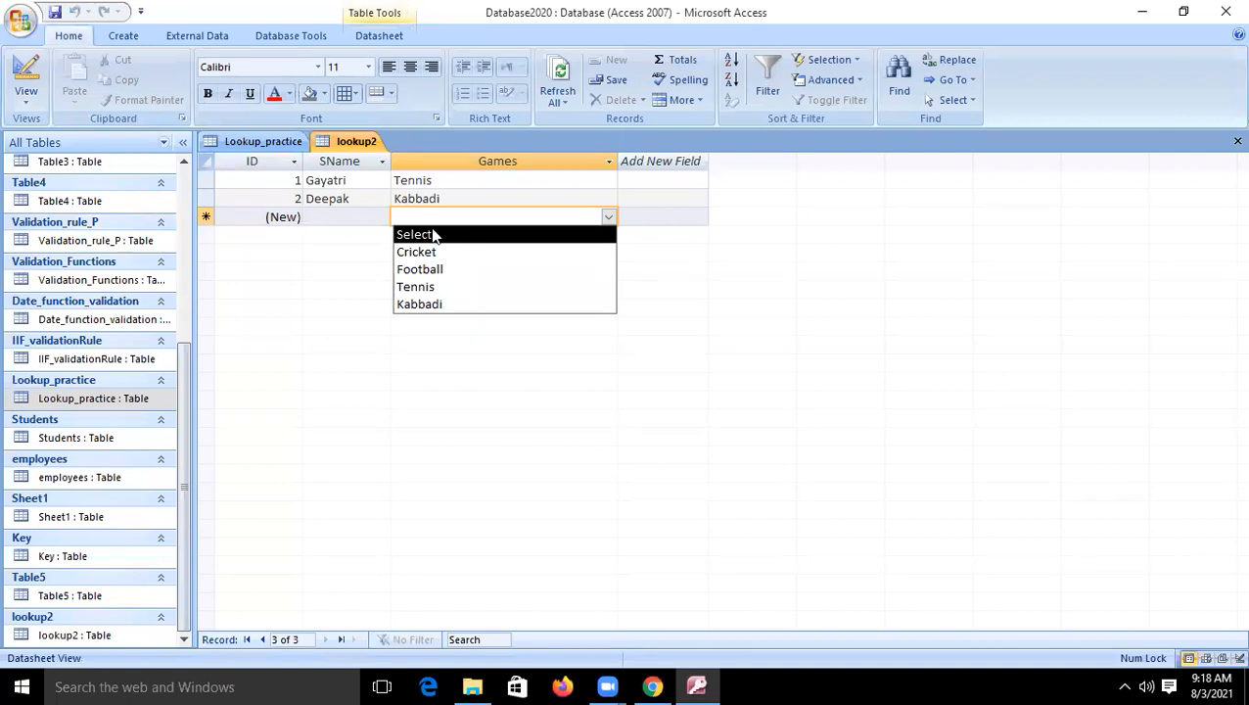
- Set the Games field's Limit To List property to Yes and return to the datasheet
click(25, 71)
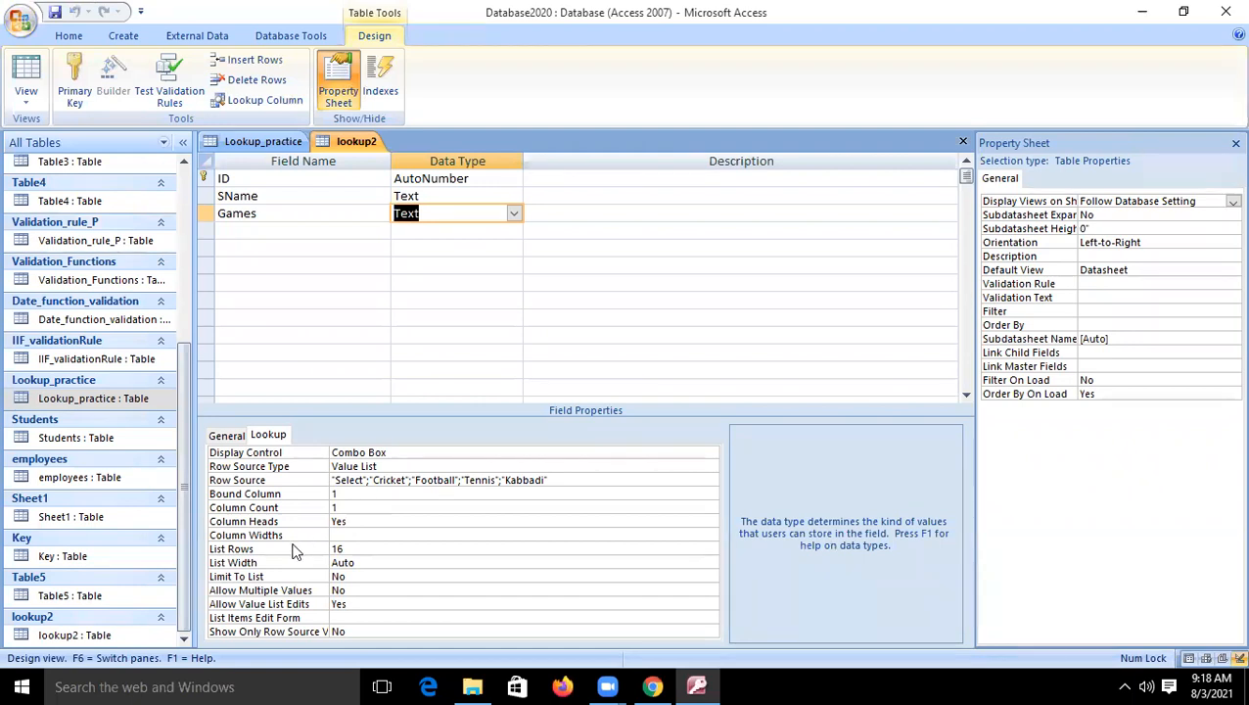
click(344, 535)
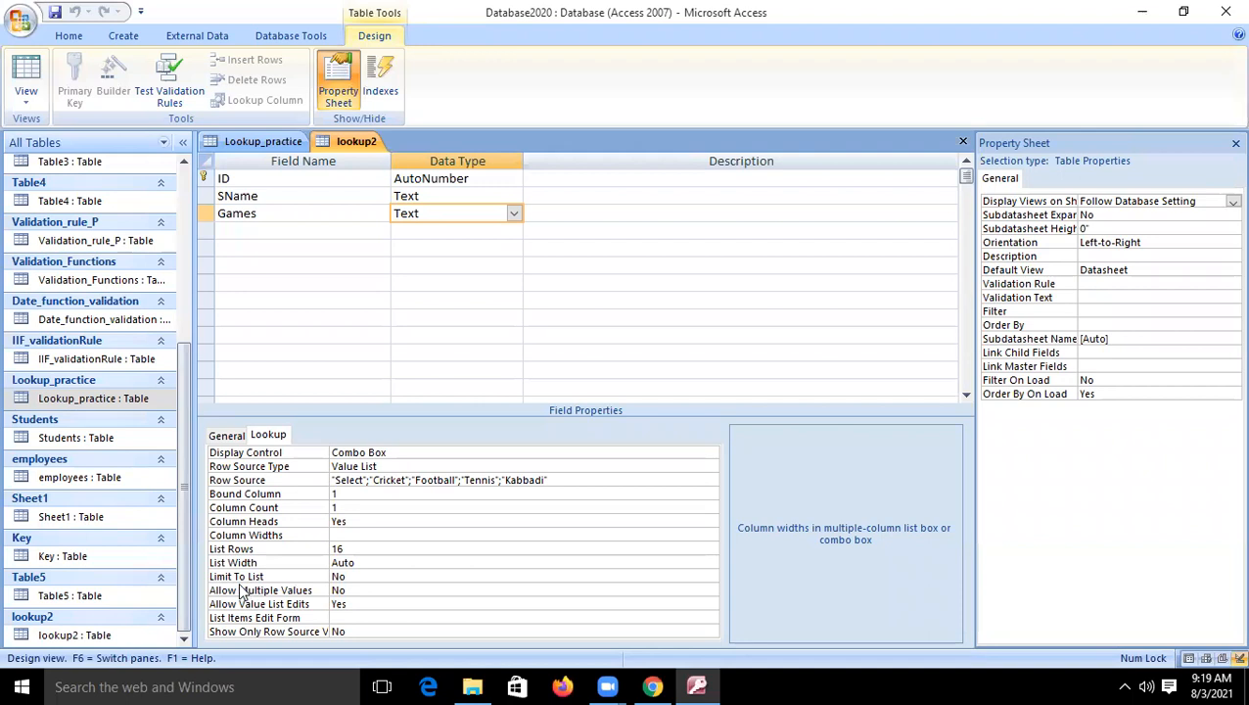
click(357, 581)
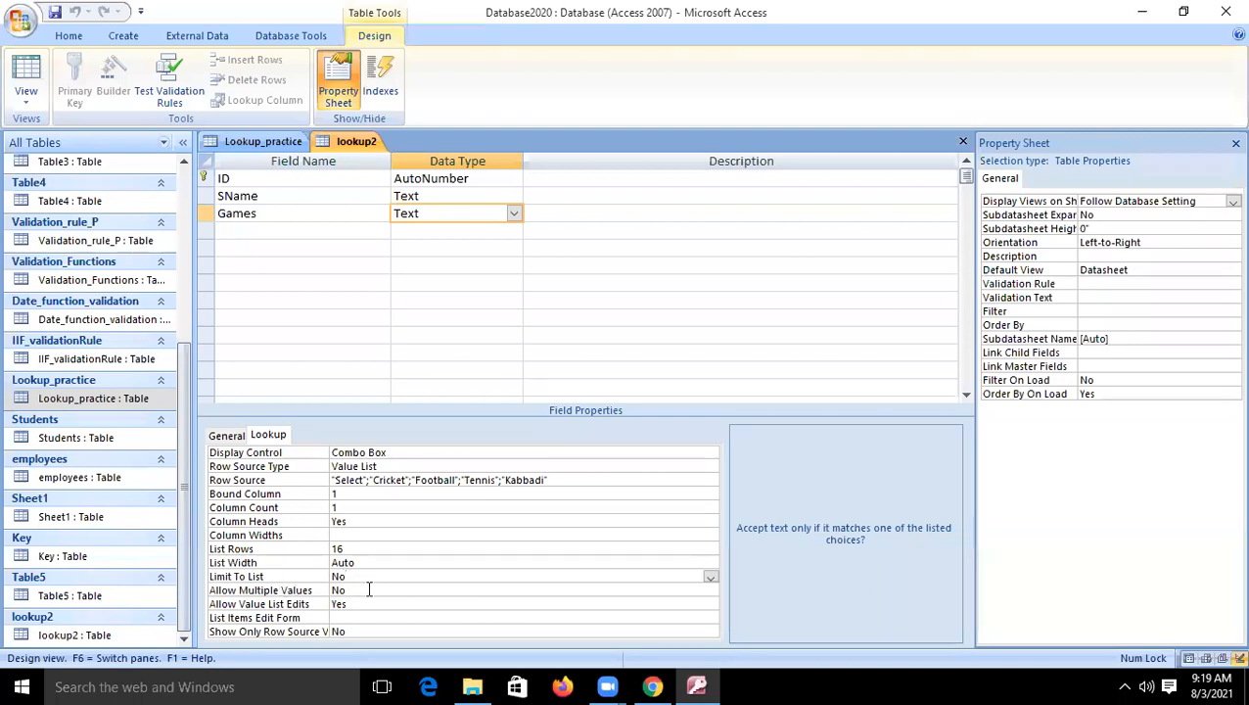
click(711, 578)
click(435, 589)
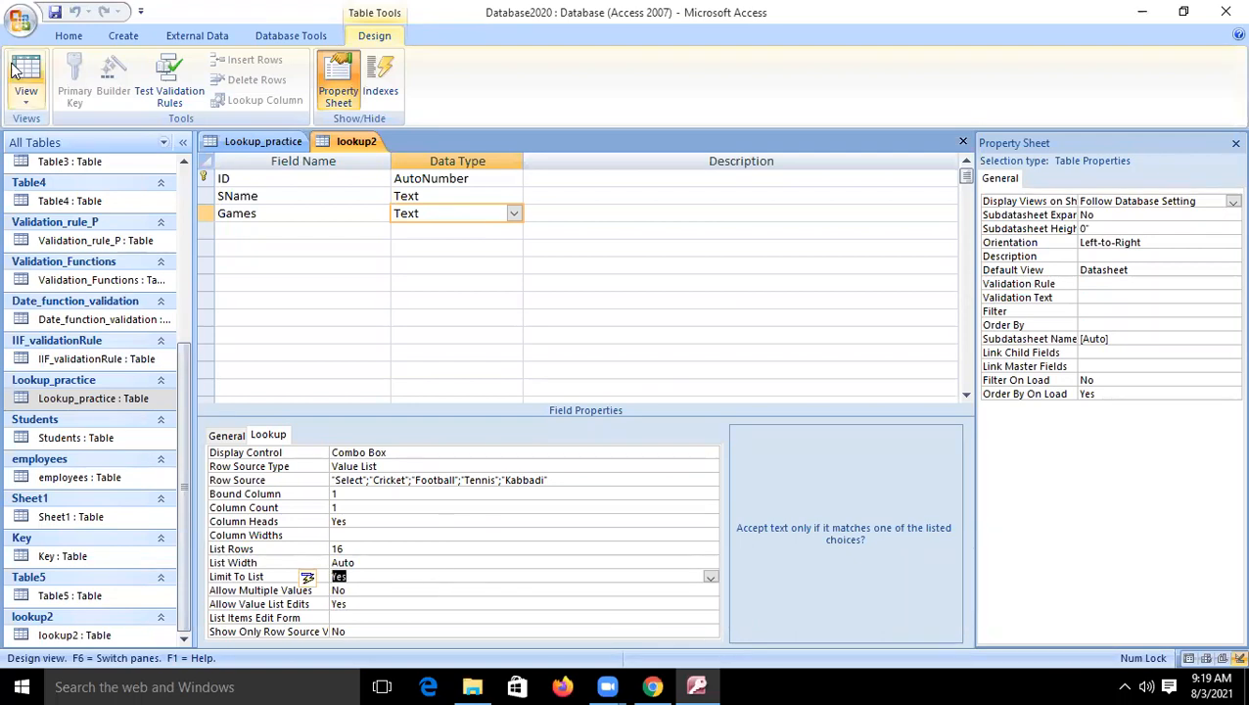
click(28, 82)
- Start a third record by choosing Football from the Games lookup list
click(404, 216)
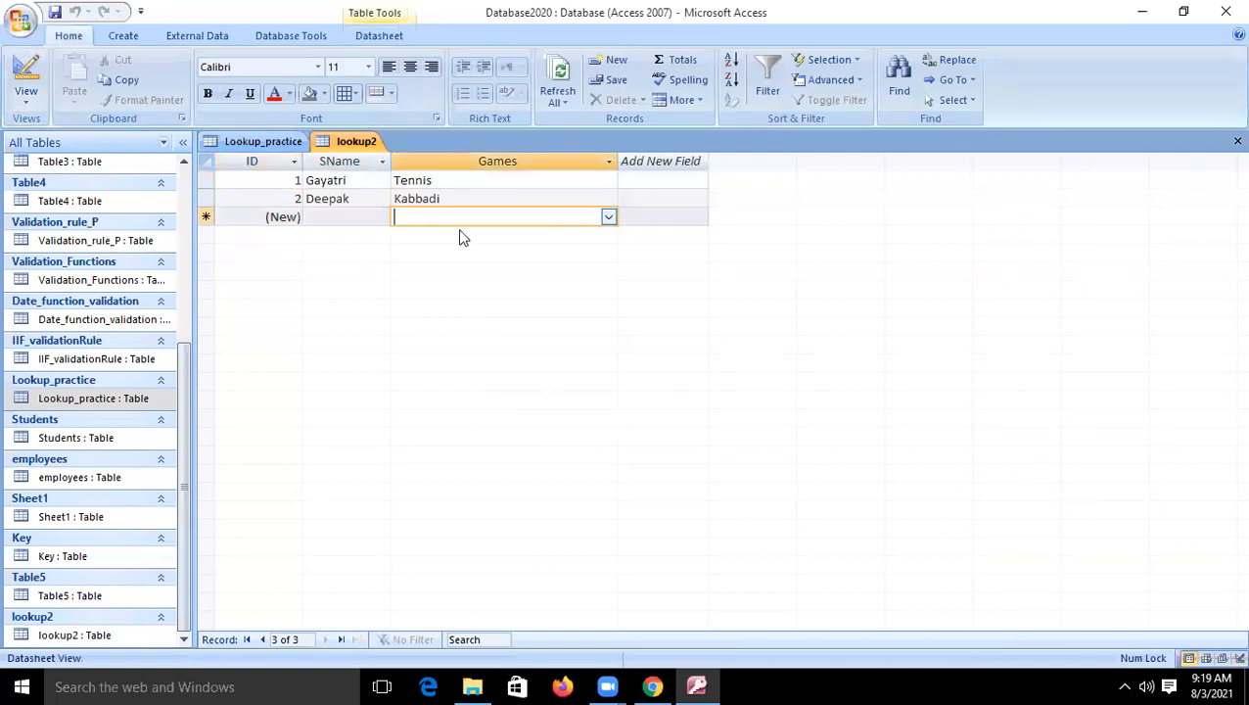
click(608, 217)
click(416, 270)
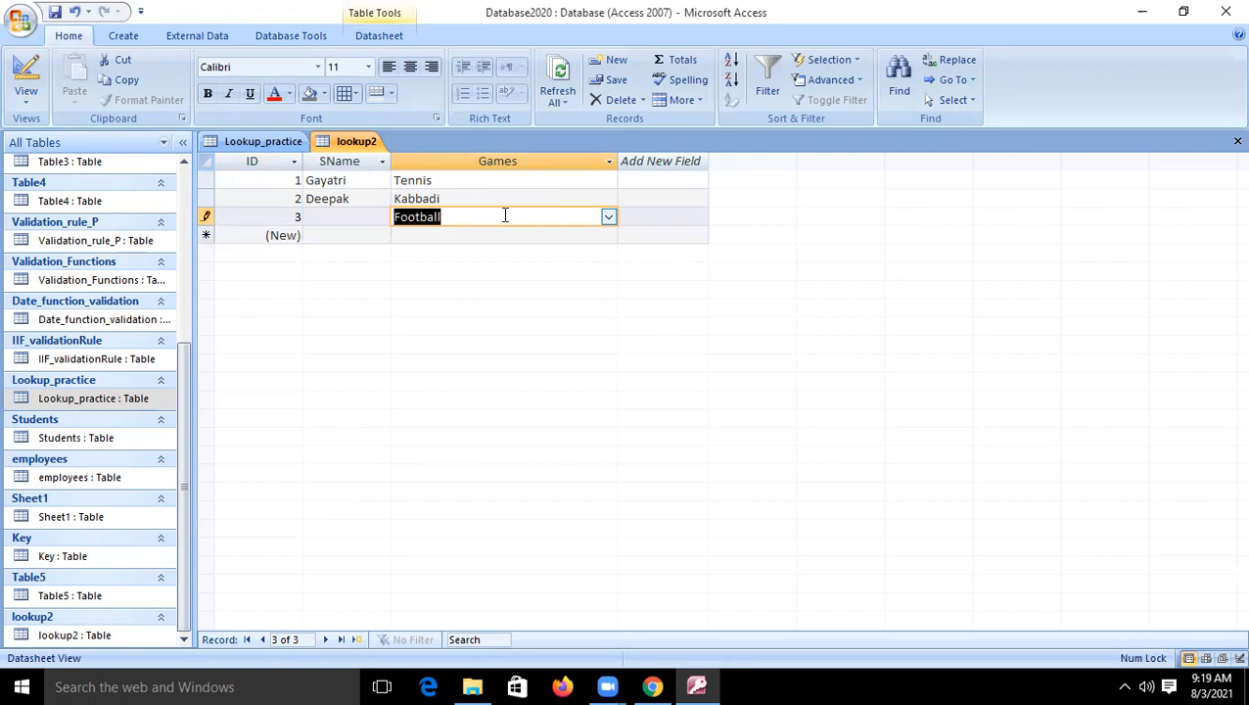
- Try to enter the unlisted value trr as the third record's game, then cancel editing the list items
key(Delete)
text(trr)
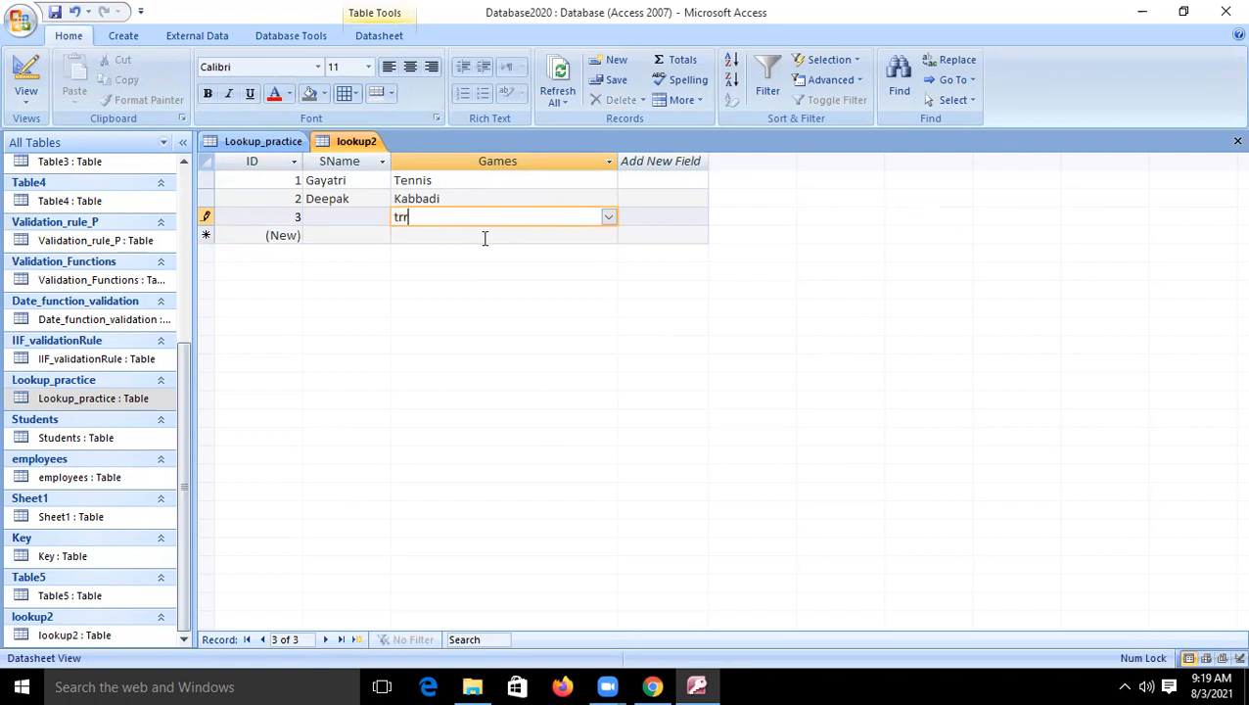
click(460, 236)
click(572, 391)
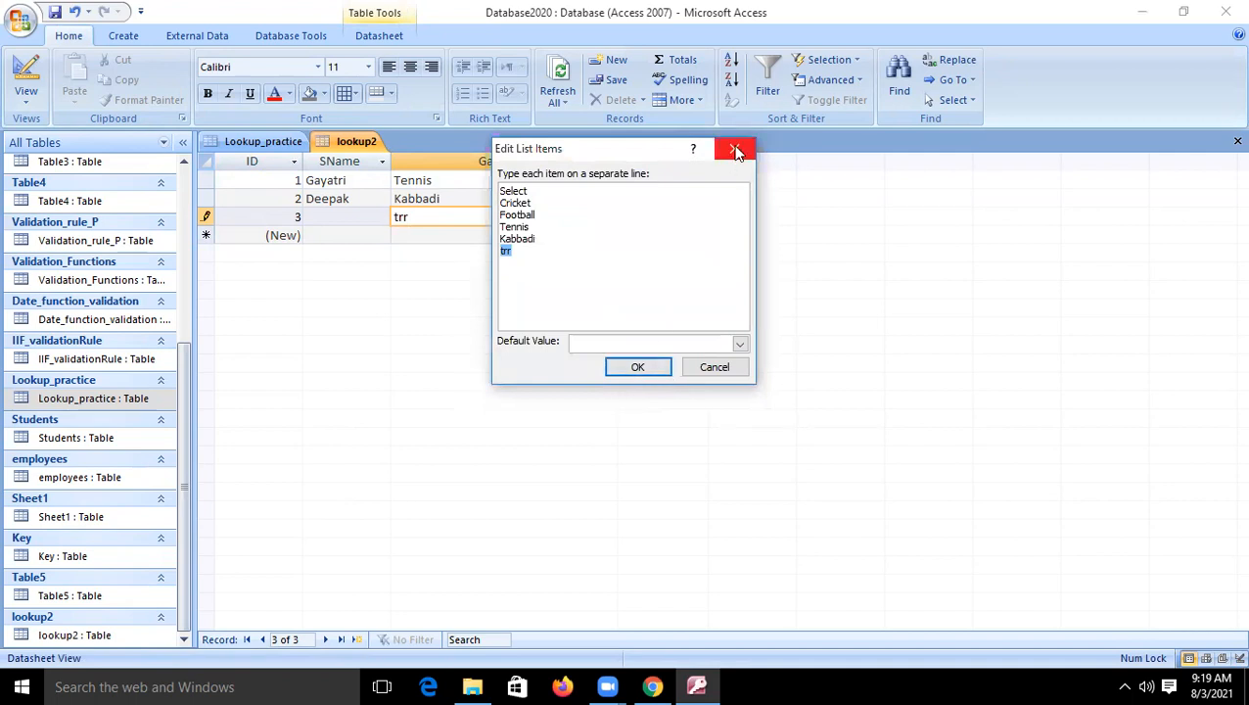
click(694, 366)
- Enter the unlisted value ba as the third record's game, accept adding it to the Games list items and commit the record
key(BackSpace)
key(BackSpace)
key(BackSpace)
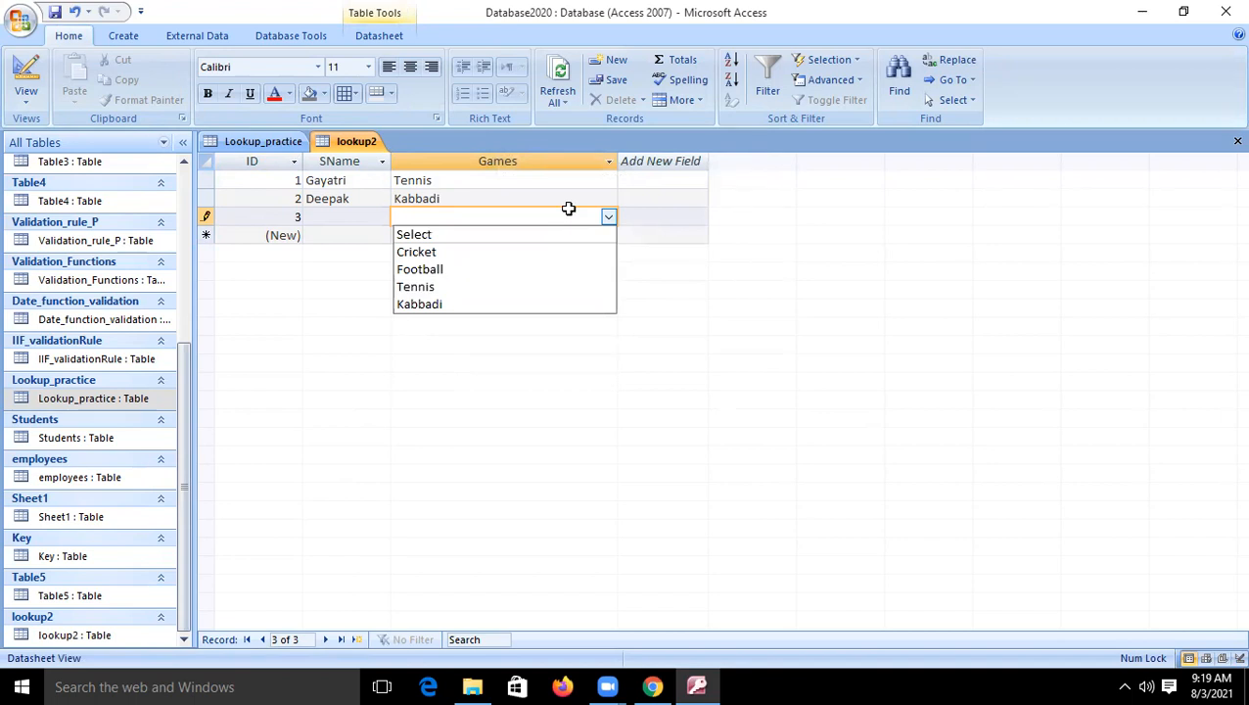
text(ba)
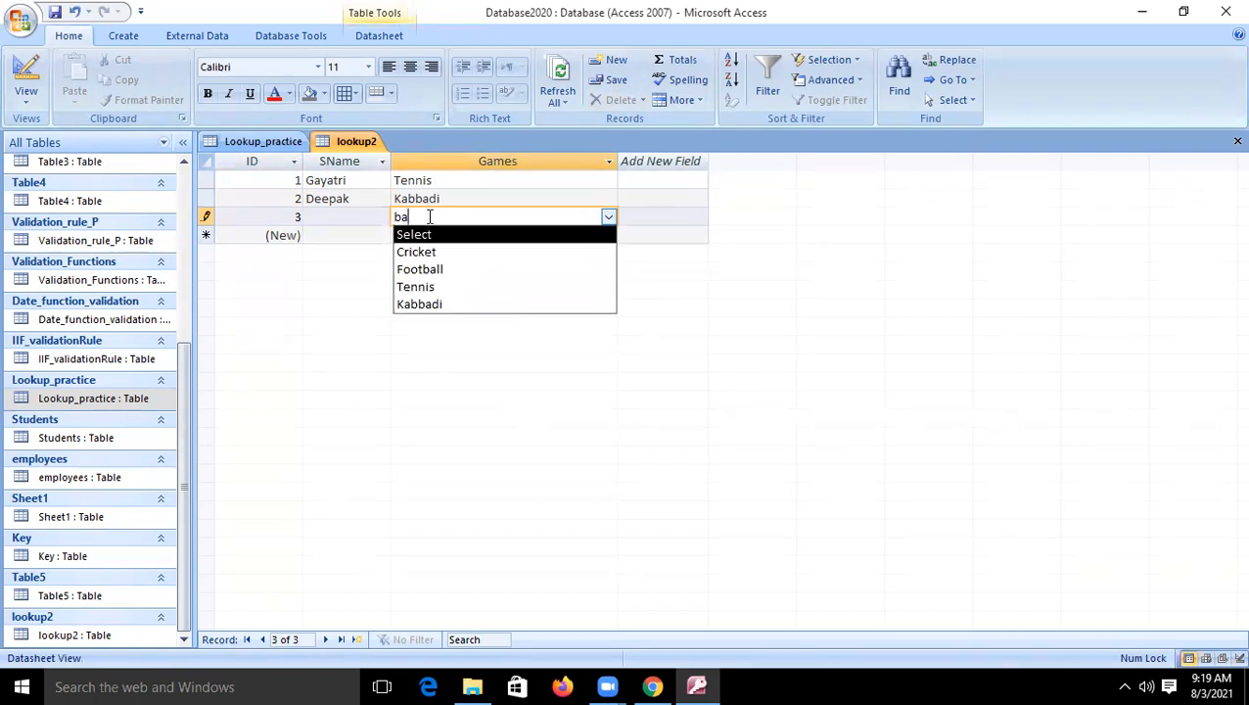
key(Return)
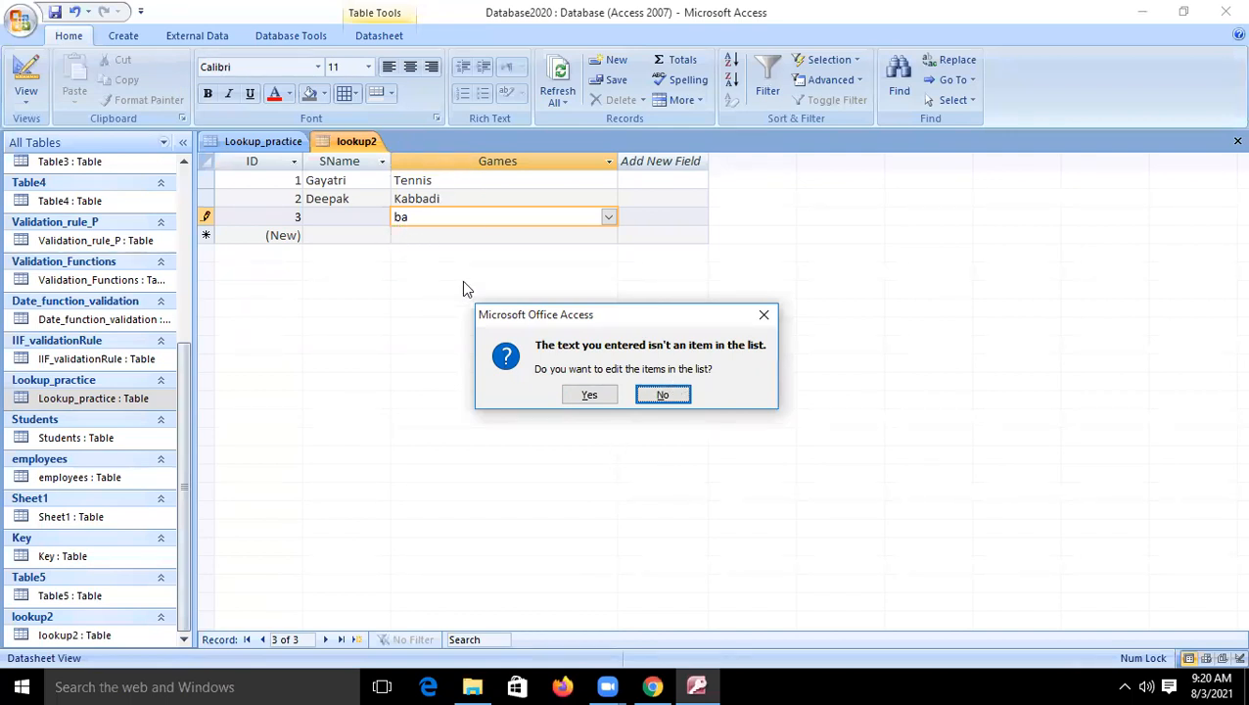
click(588, 395)
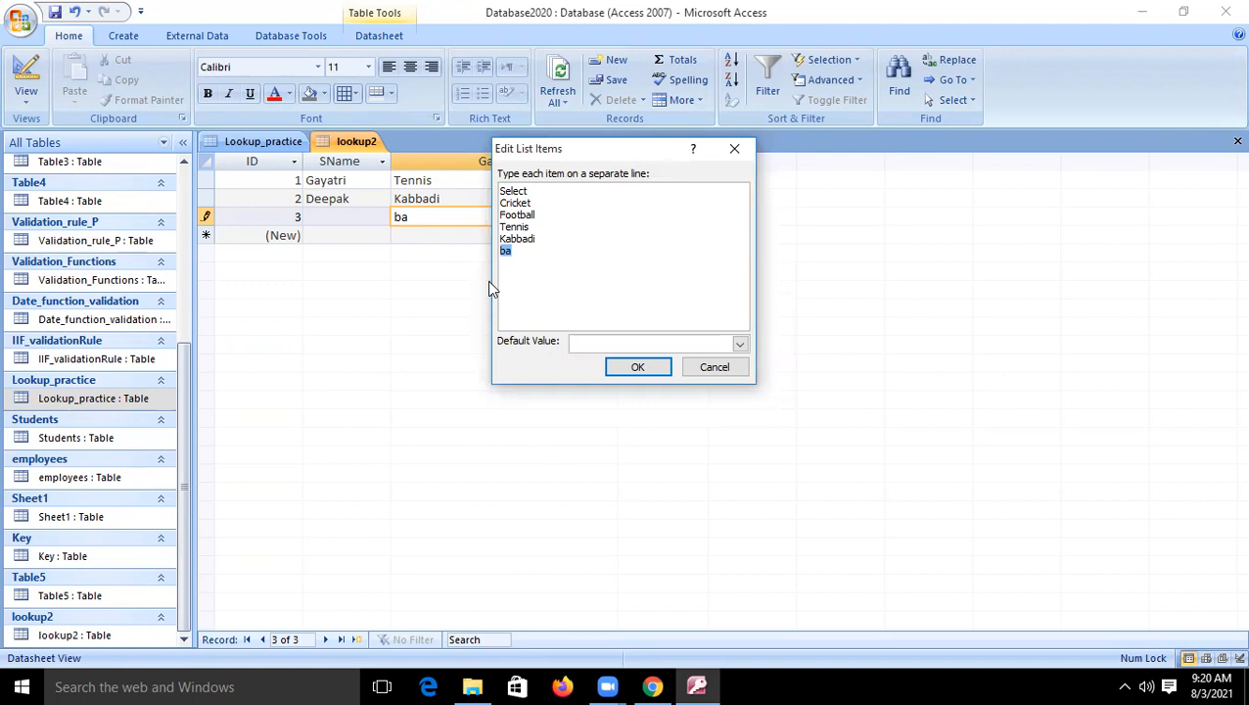
click(630, 372)
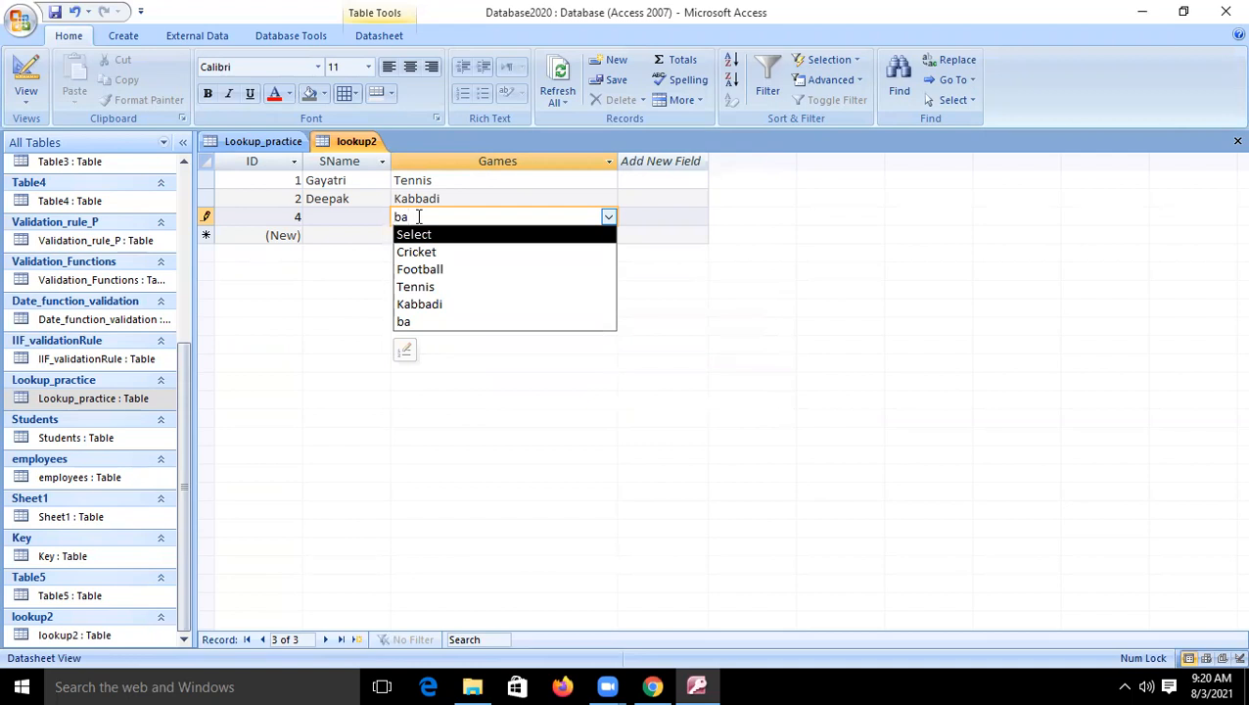
click(415, 399)
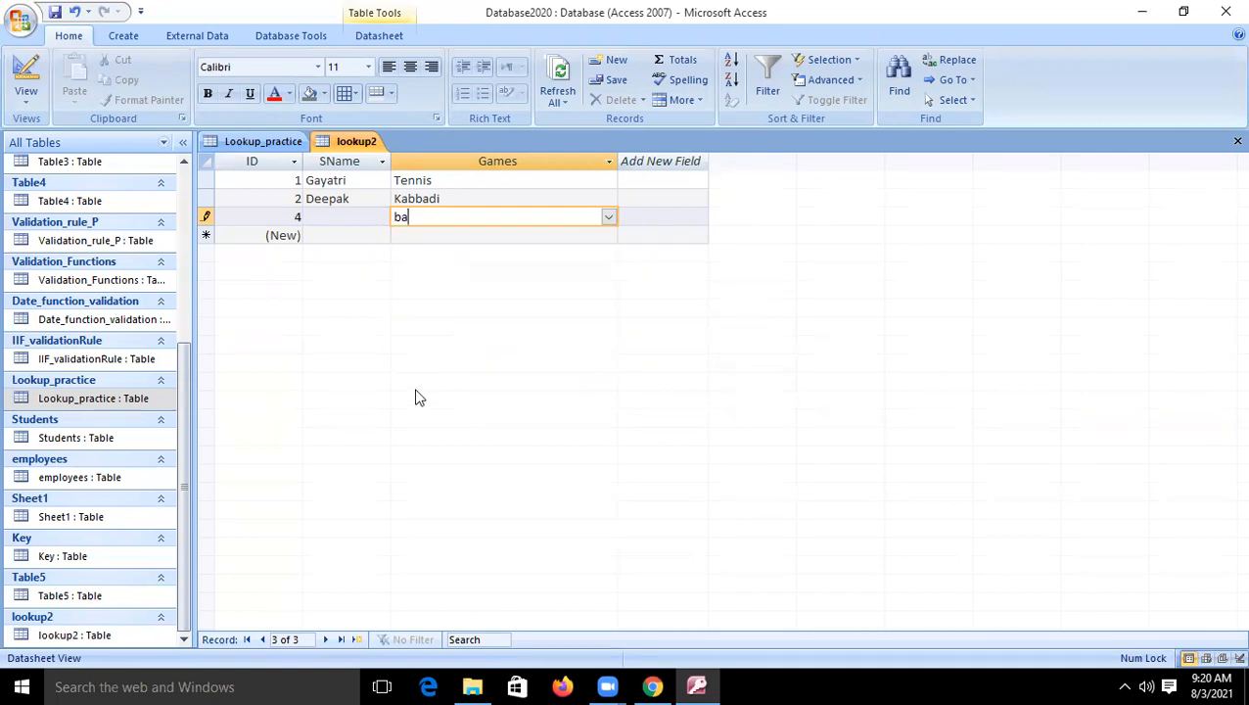
click(432, 235)
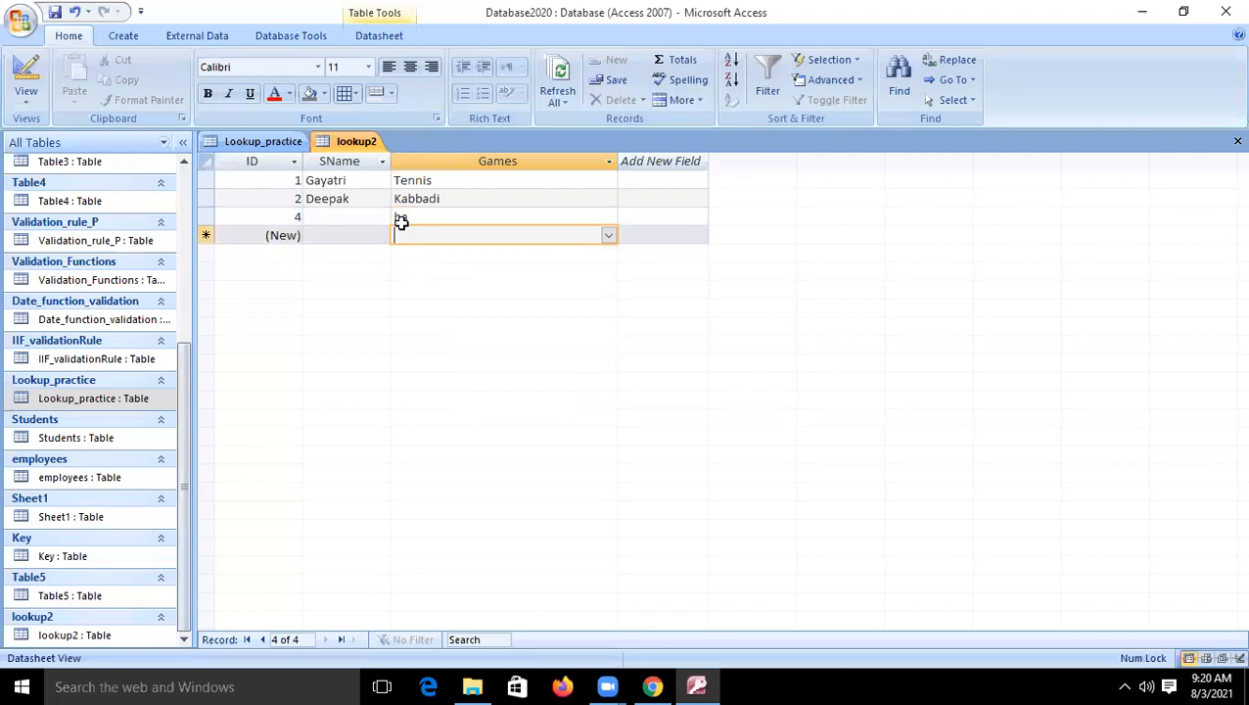
click(407, 217)
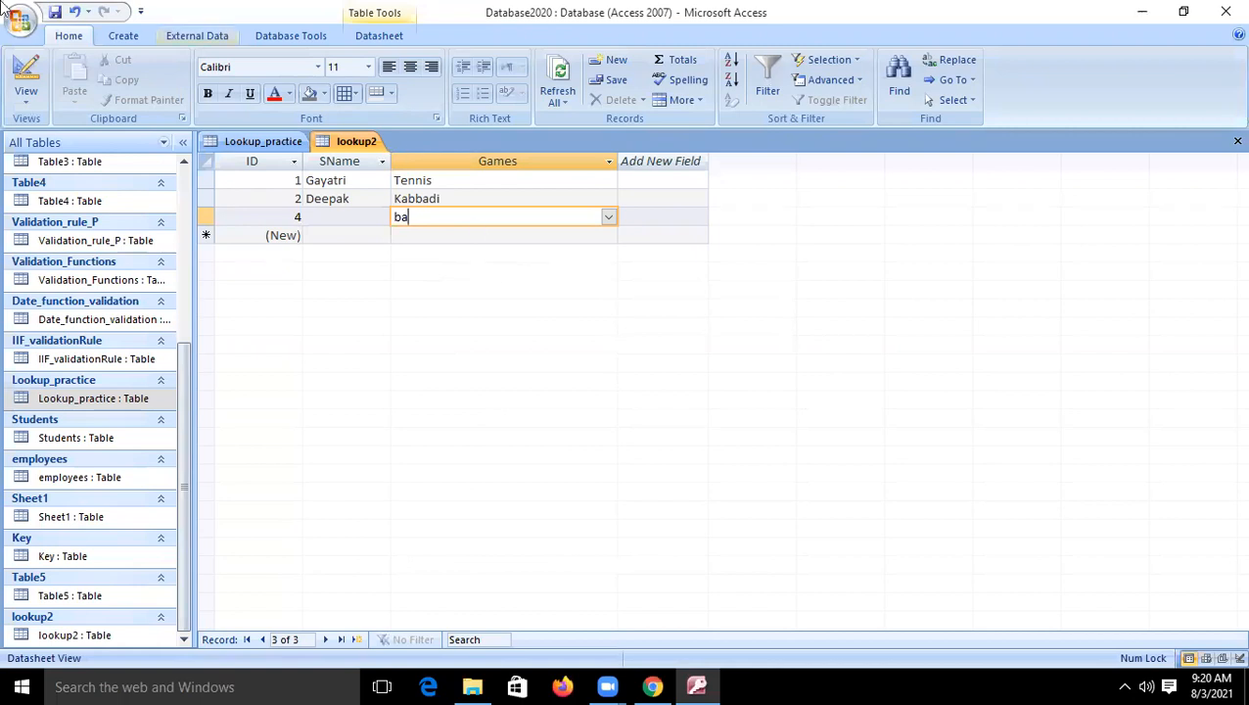
- Set the Games field's Allow Value List Edits property to No and return to the datasheet
click(26, 73)
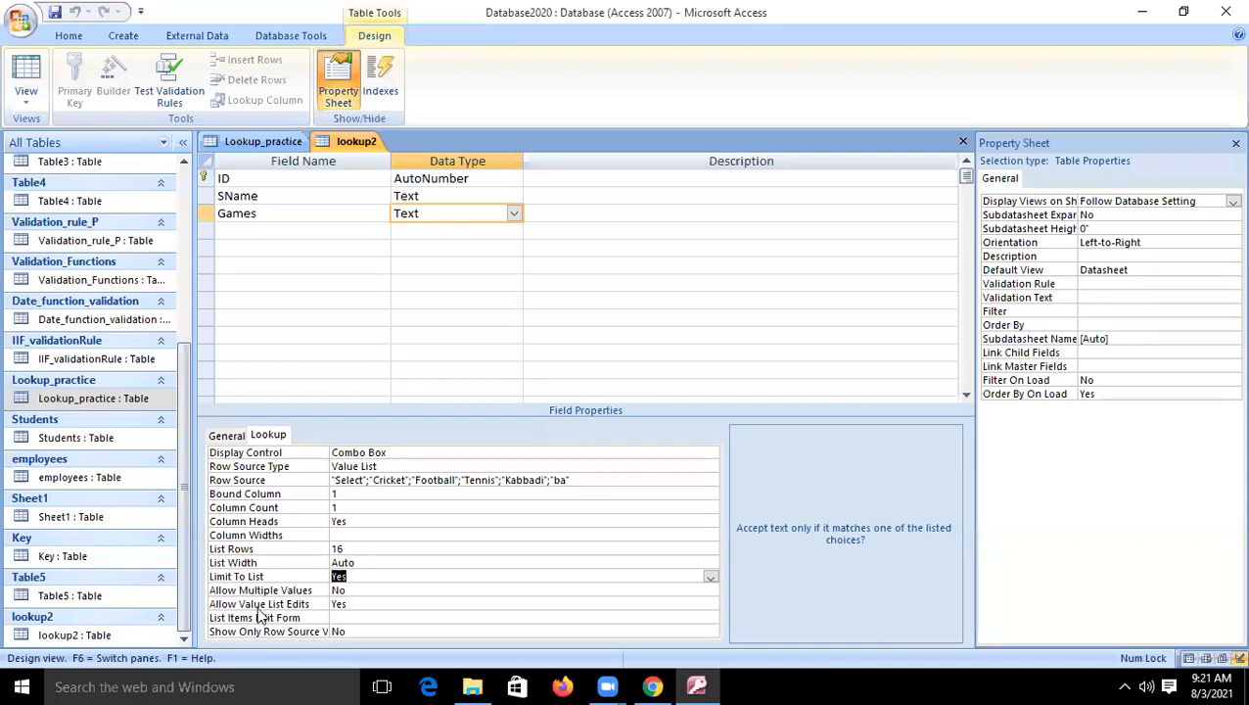
click(353, 614)
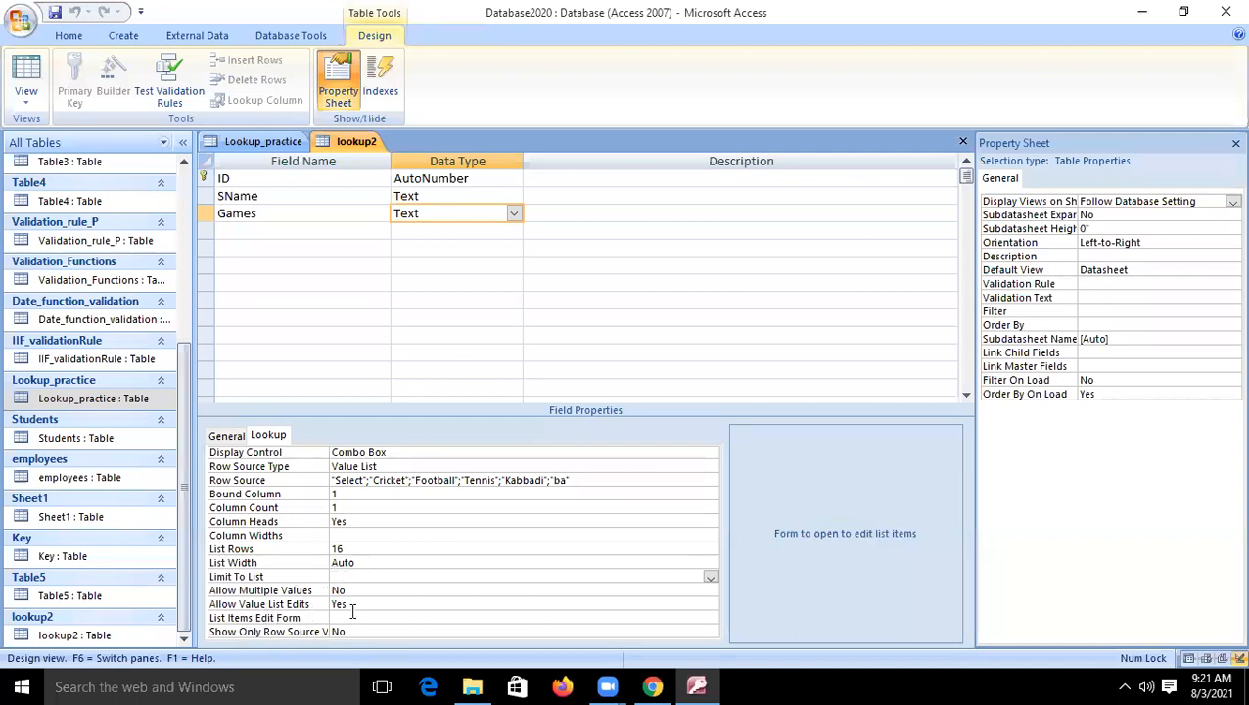
click(352, 603)
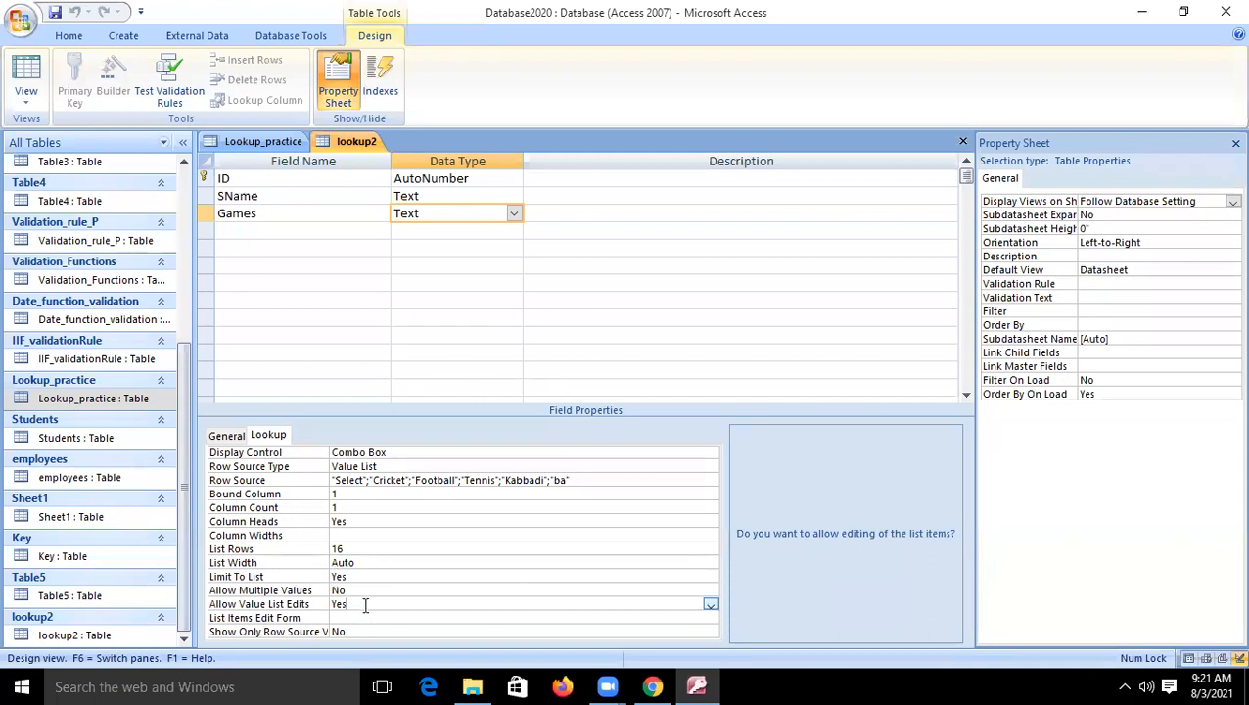
key(BackSpace)
key(BackSpace)
key(BackSpace)
text(No)
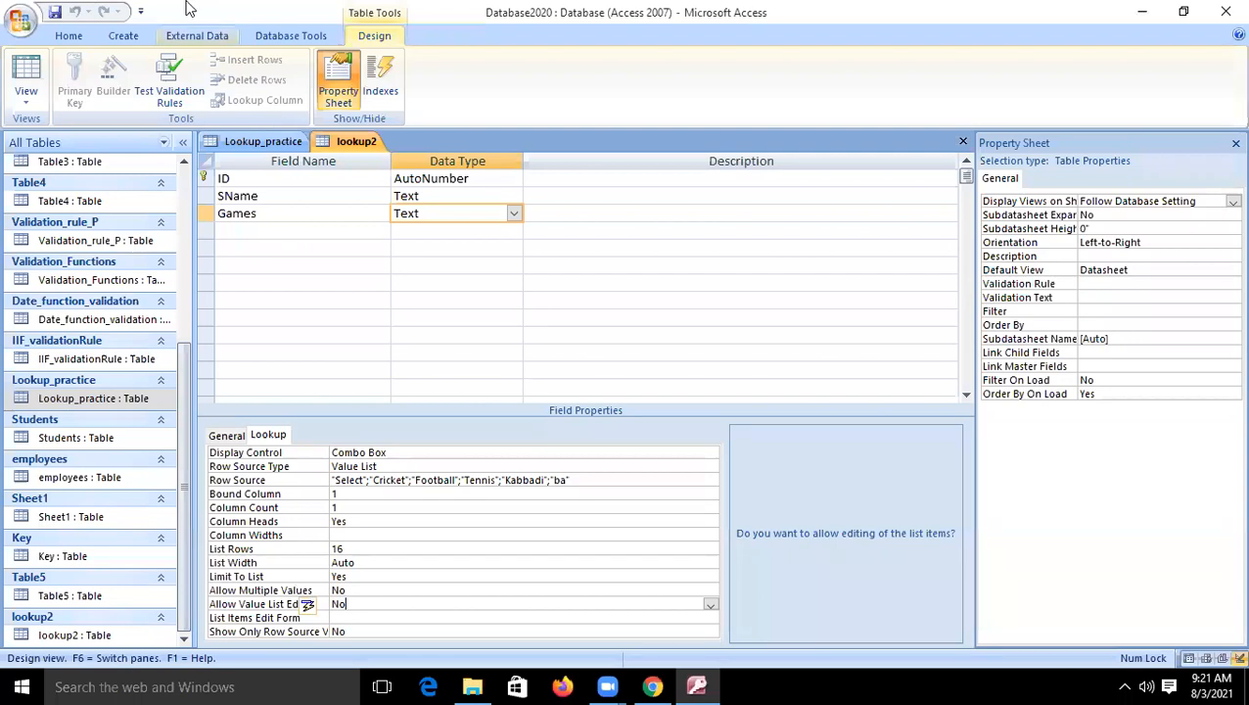
click(25, 76)
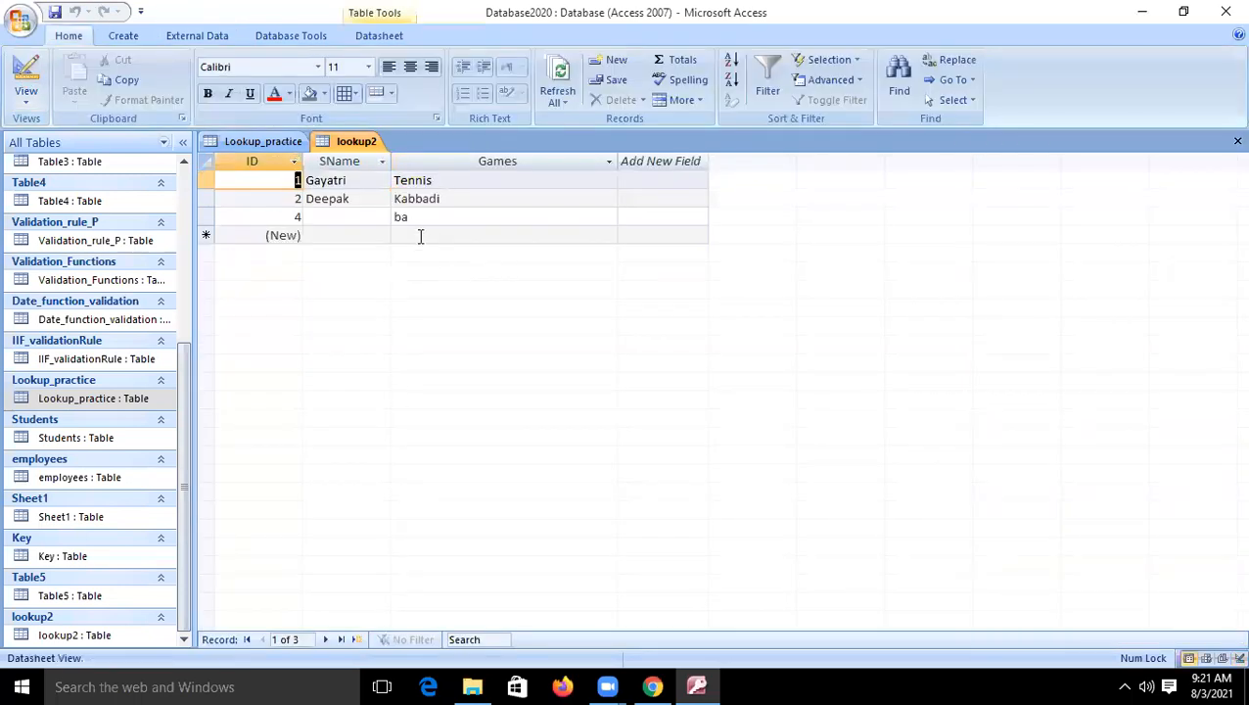
- Try to enter the unlisted value dsf as the game of a new record
click(418, 222)
click(416, 233)
text(dsf)
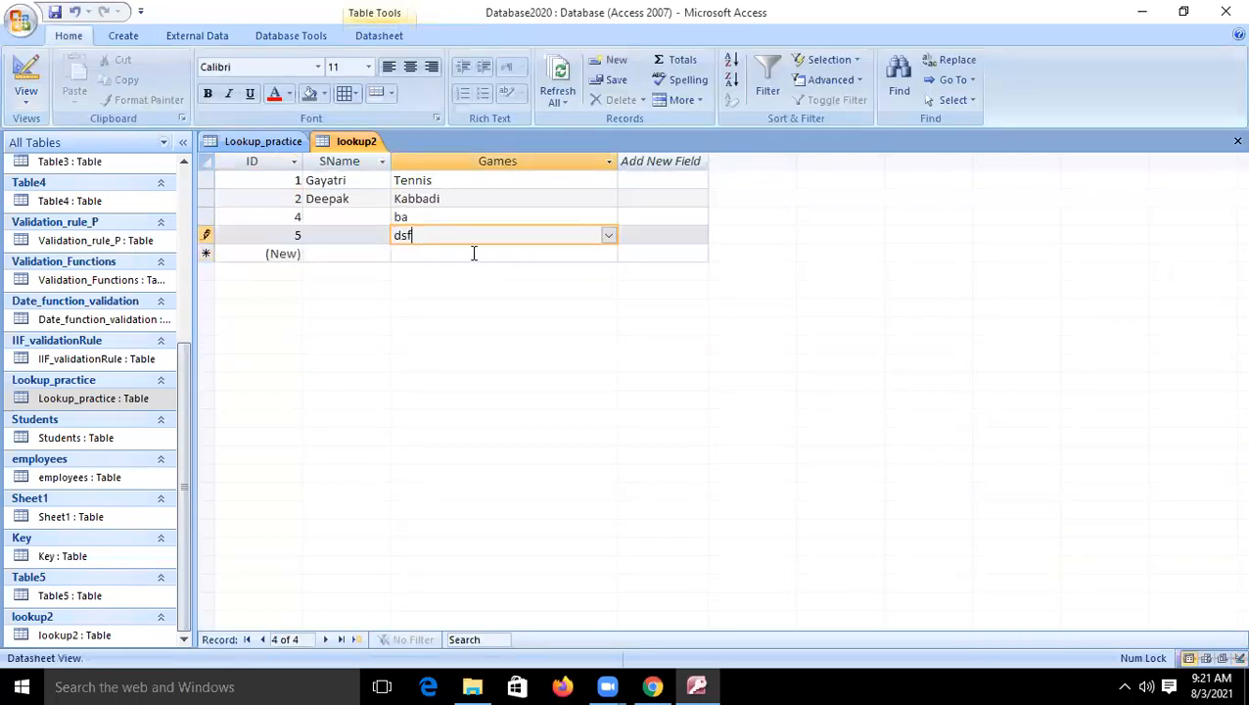
click(460, 251)
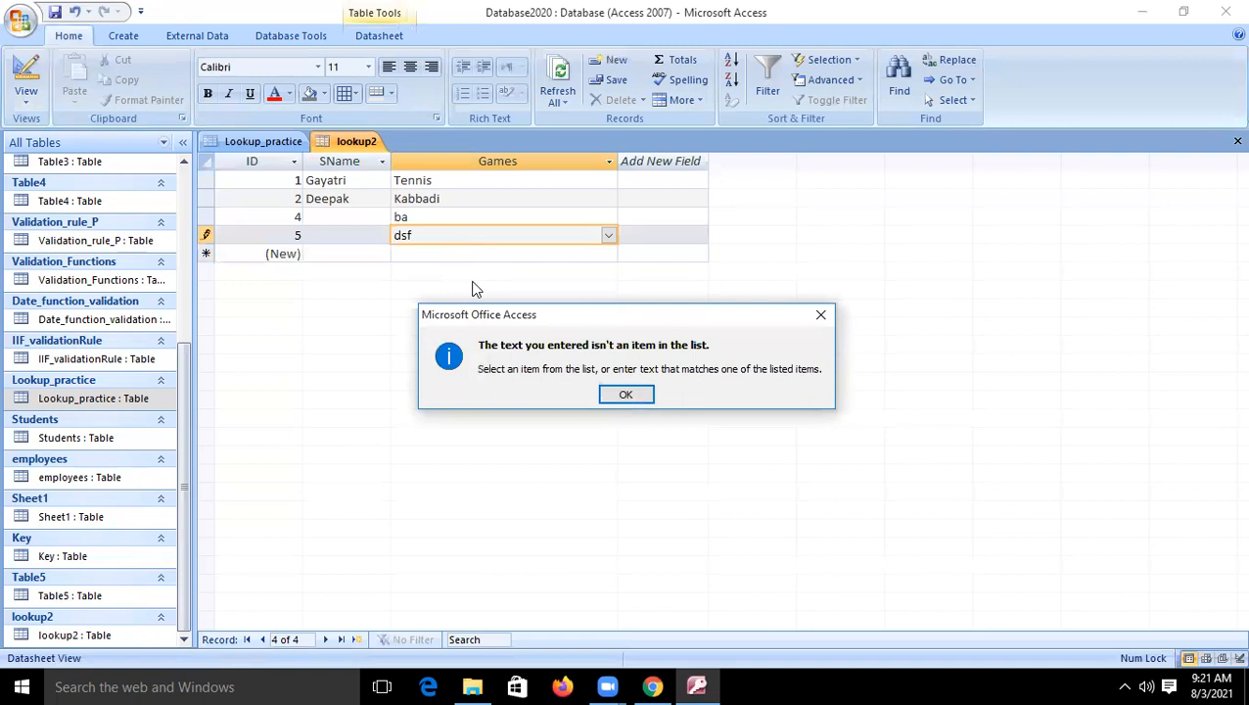
click(623, 395)
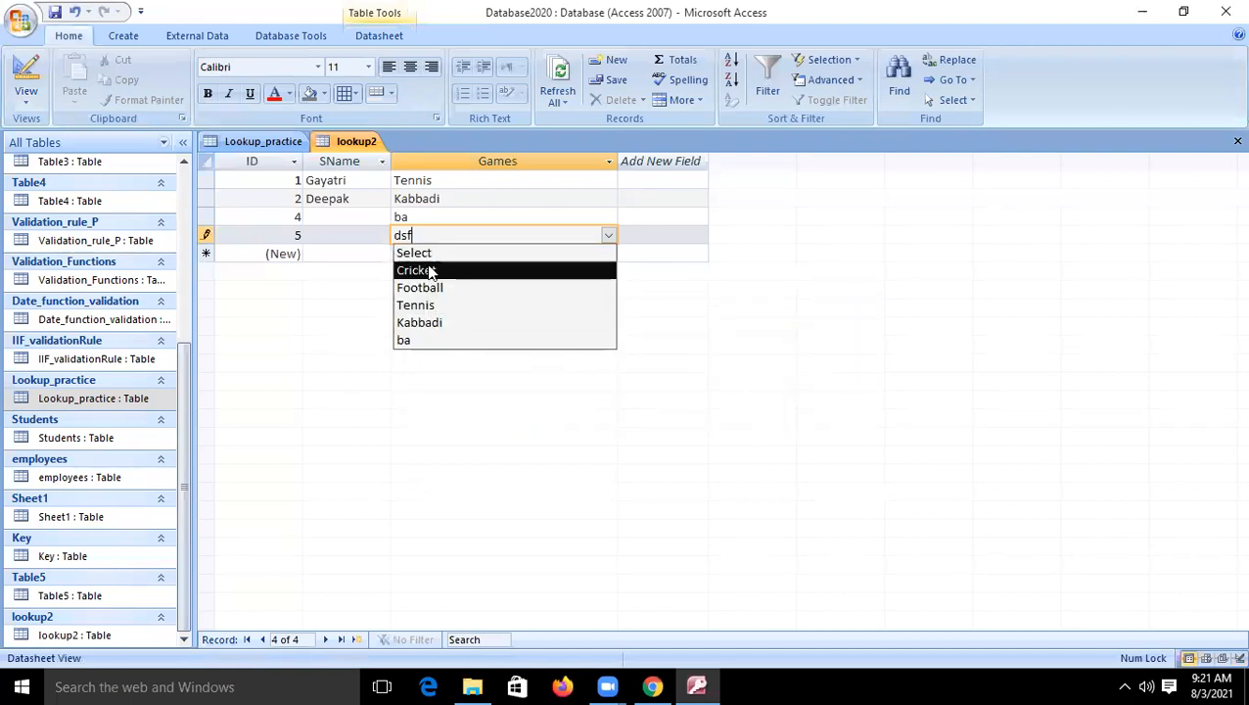
- Choose Kabbadi from the Games list for the new record and commit it
click(423, 324)
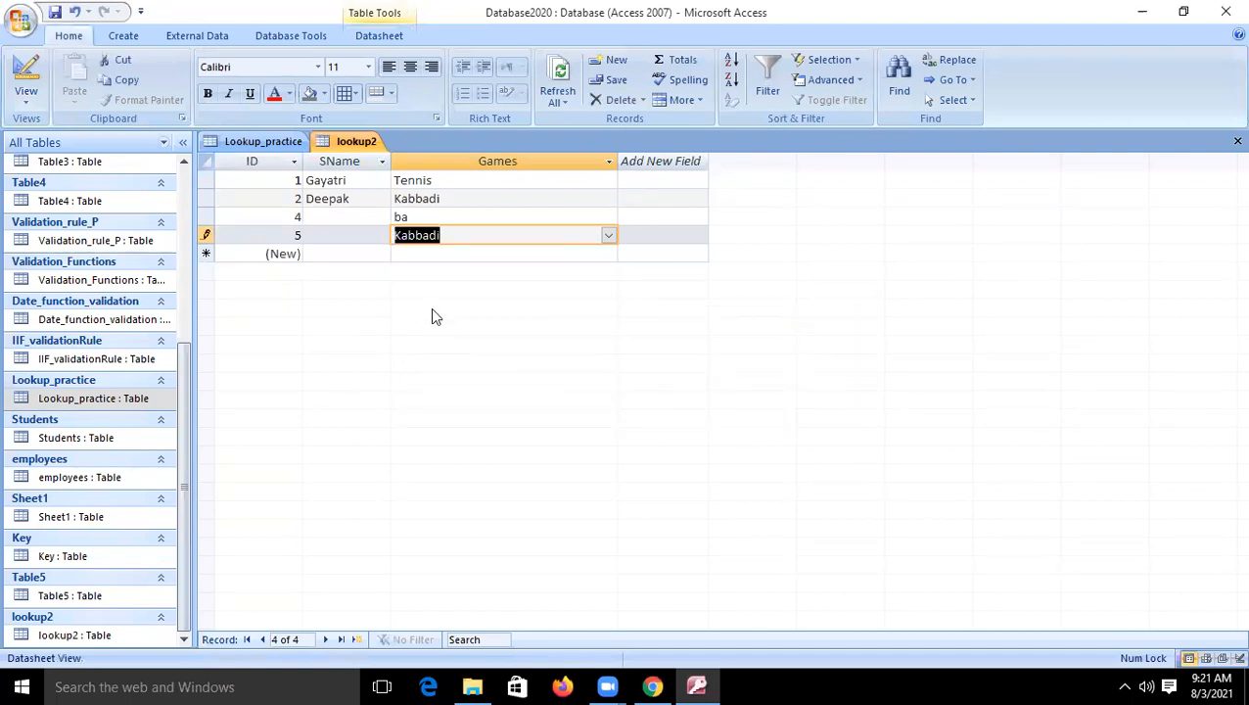
click(433, 253)
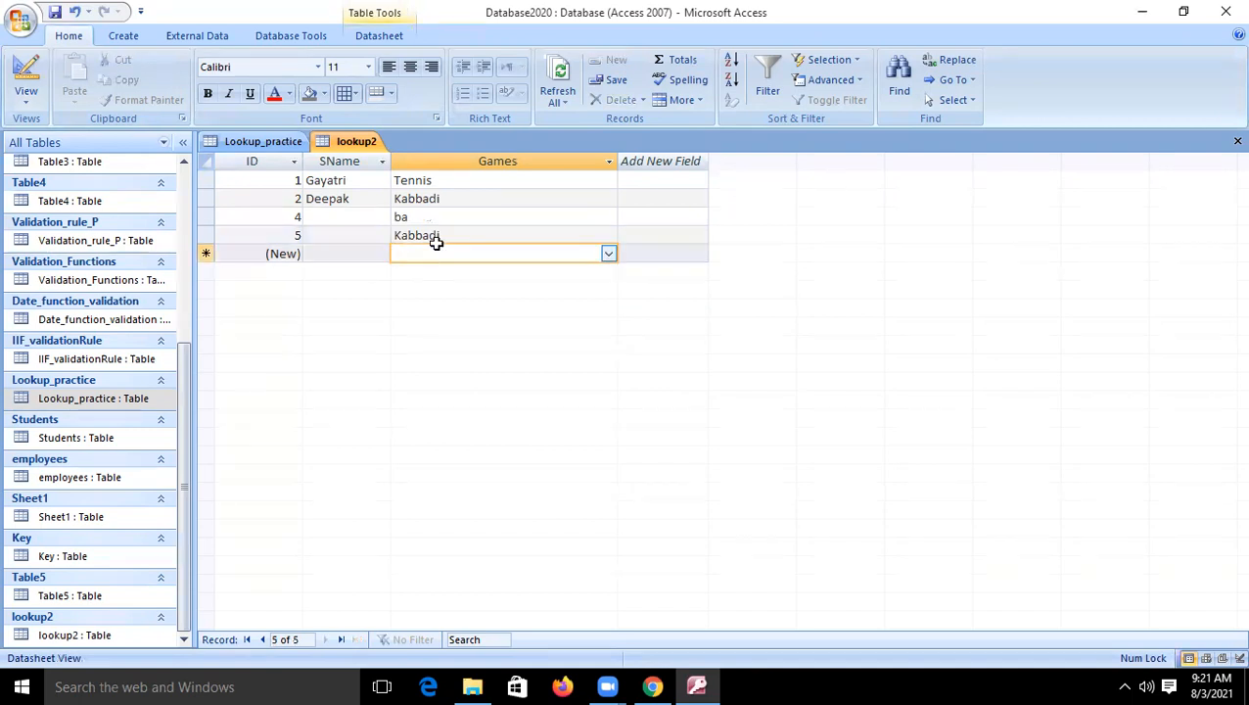
click(437, 236)
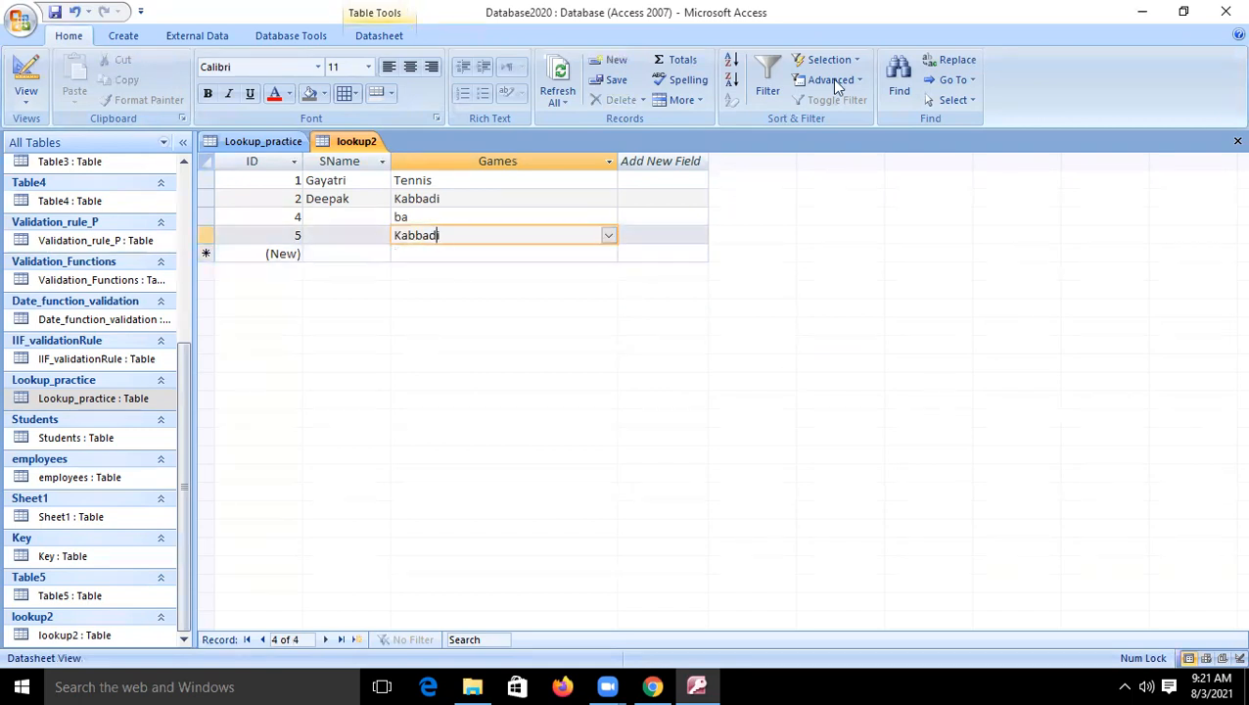
- Look at the options of the Games field's Allow Multiple Values property in the table design, then return to the datasheet
click(21, 70)
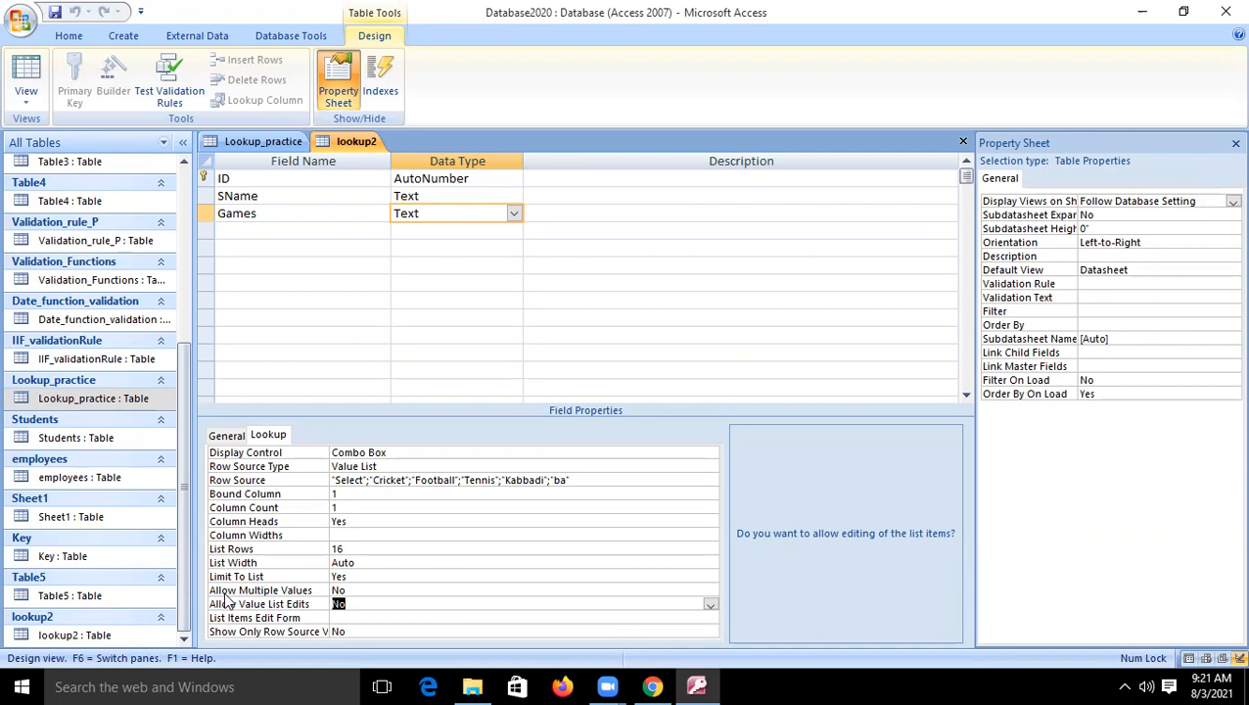
click(367, 589)
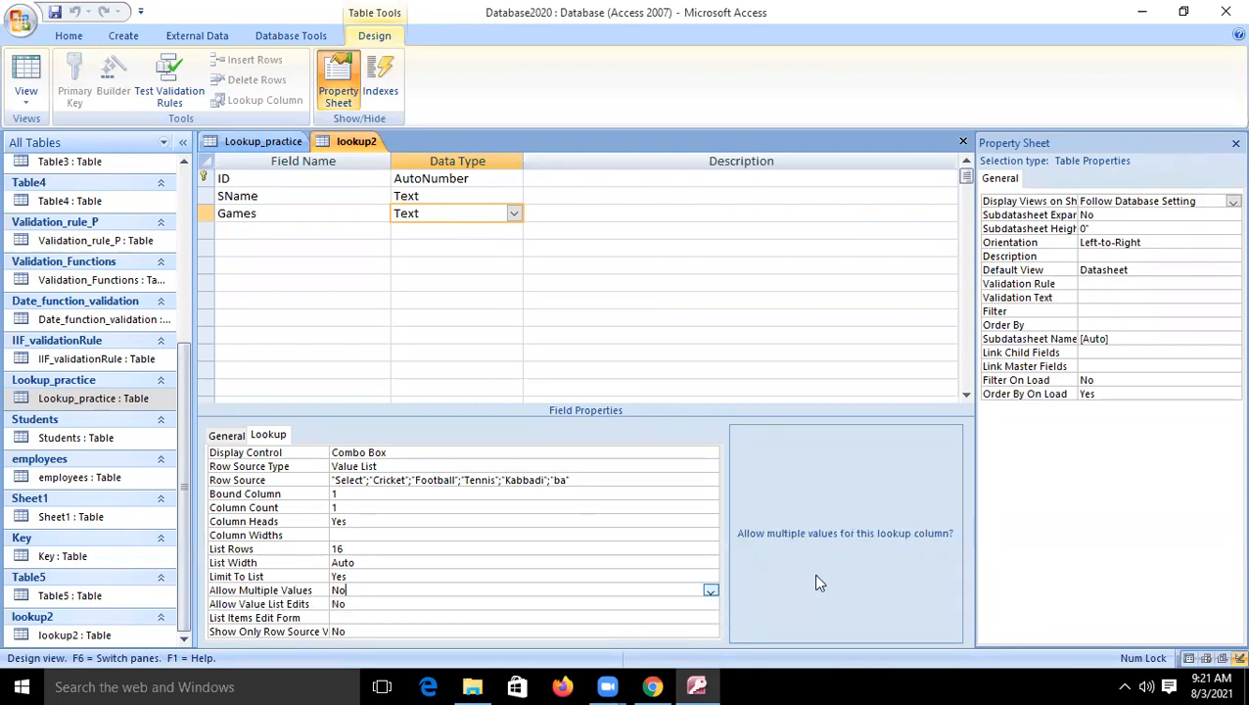
click(711, 591)
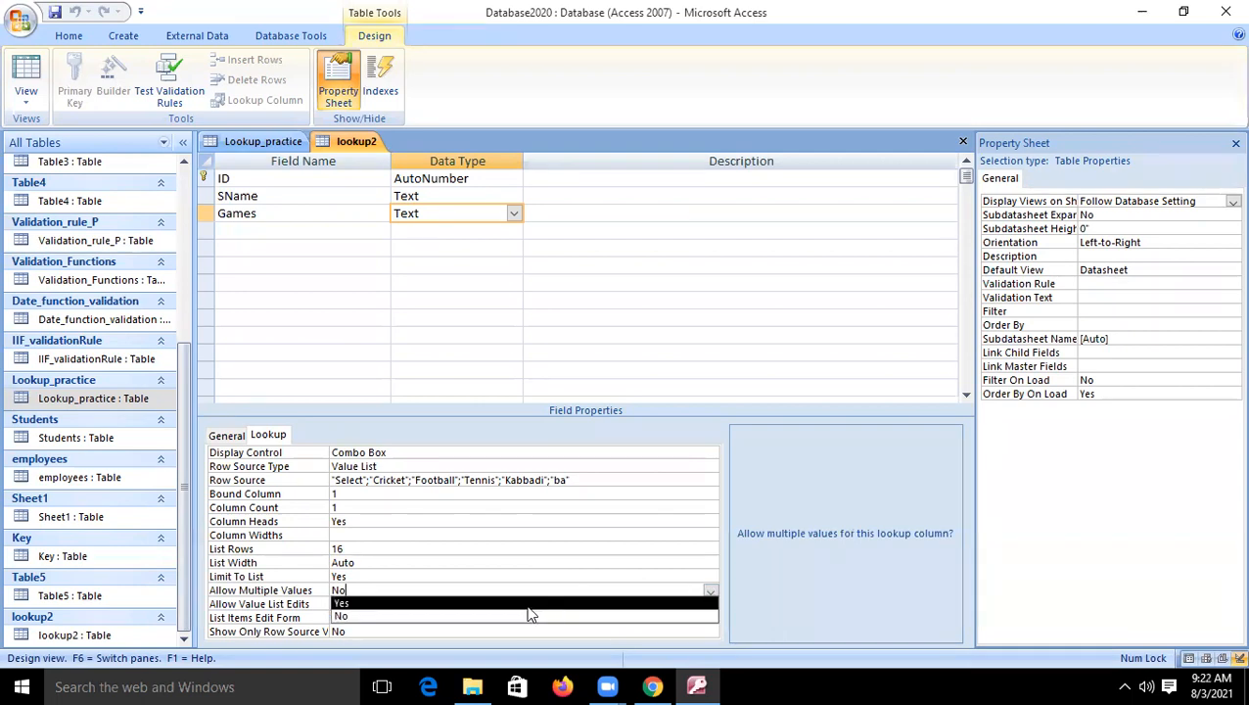
click(30, 76)
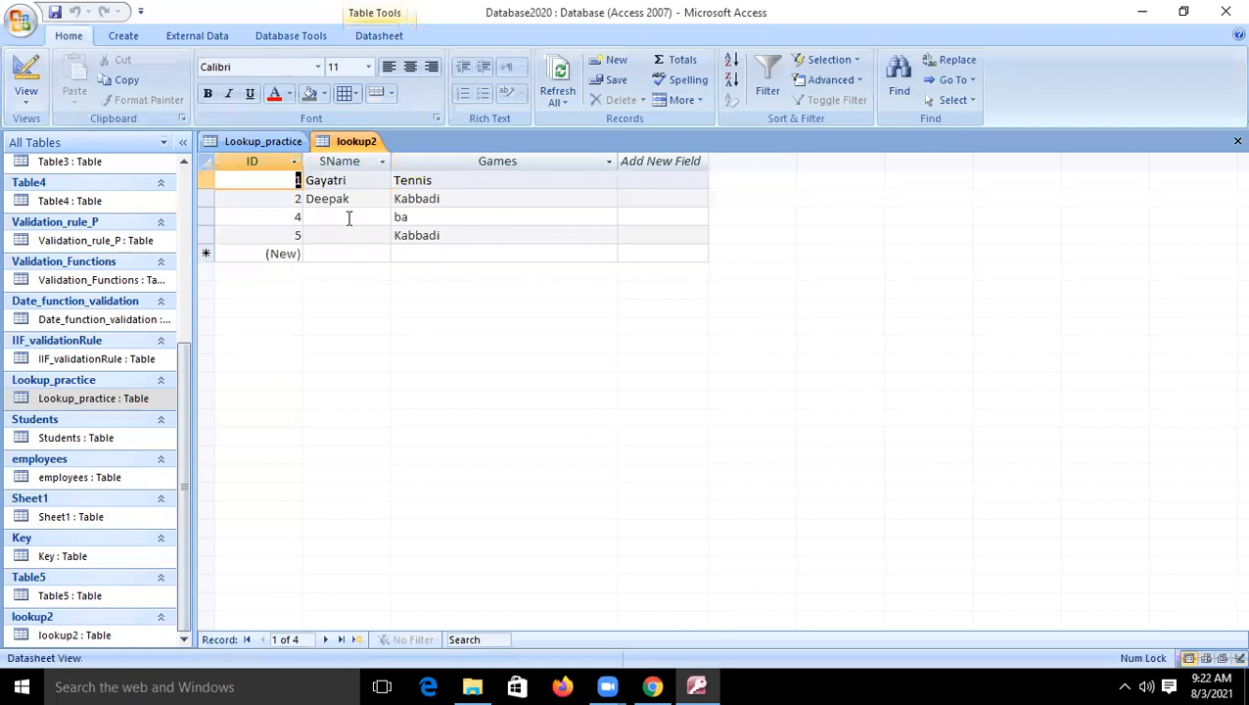
- Change the game of the last record, ID 5, to Cricket using the lookup list and commit it
click(344, 217)
click(344, 236)
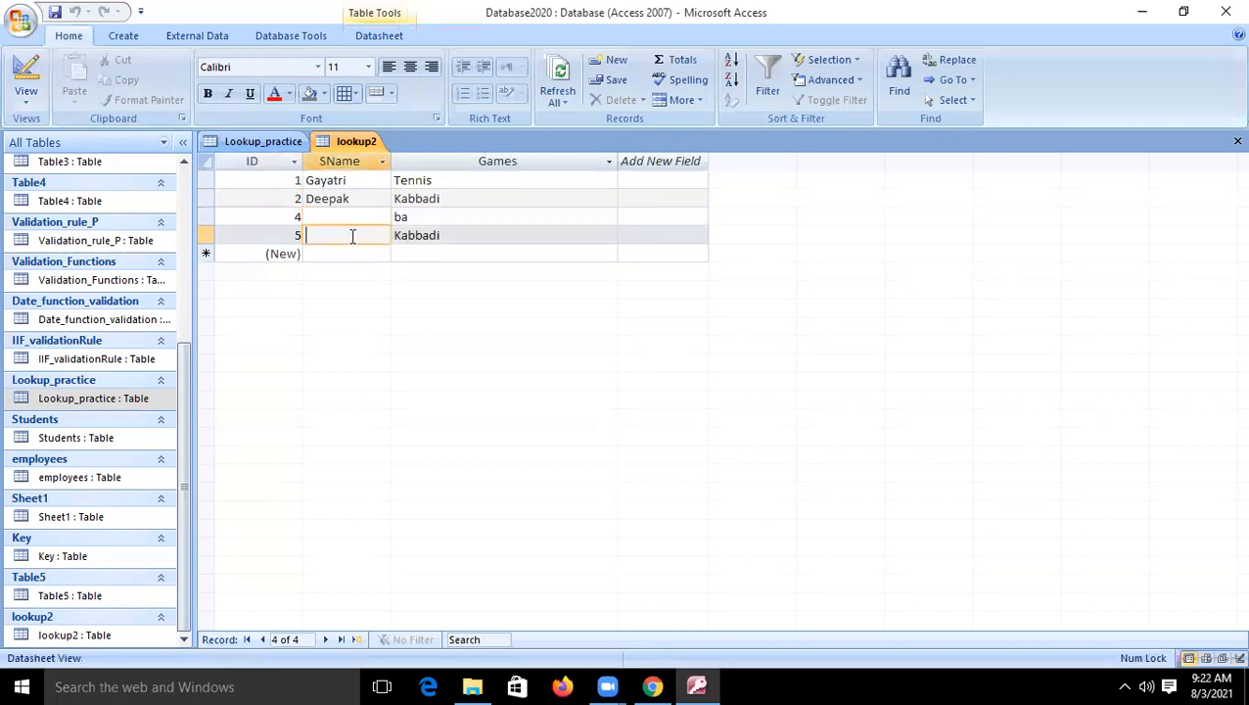
click(406, 235)
click(607, 237)
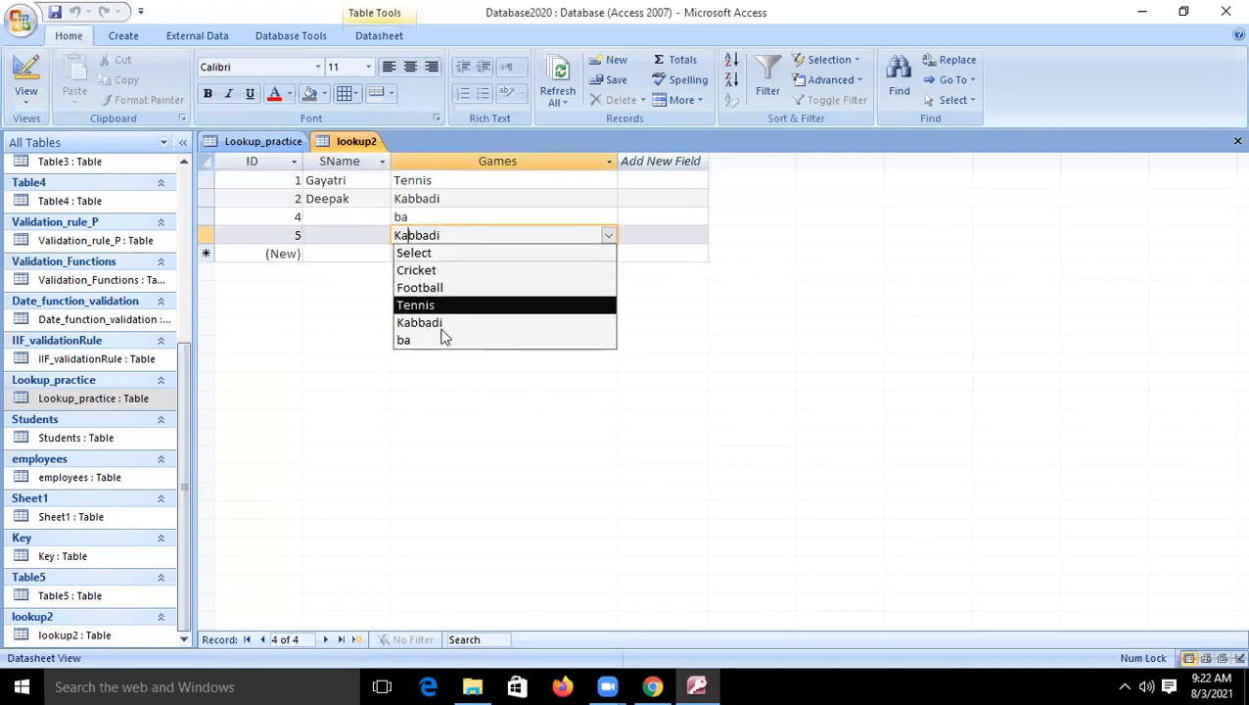
click(424, 271)
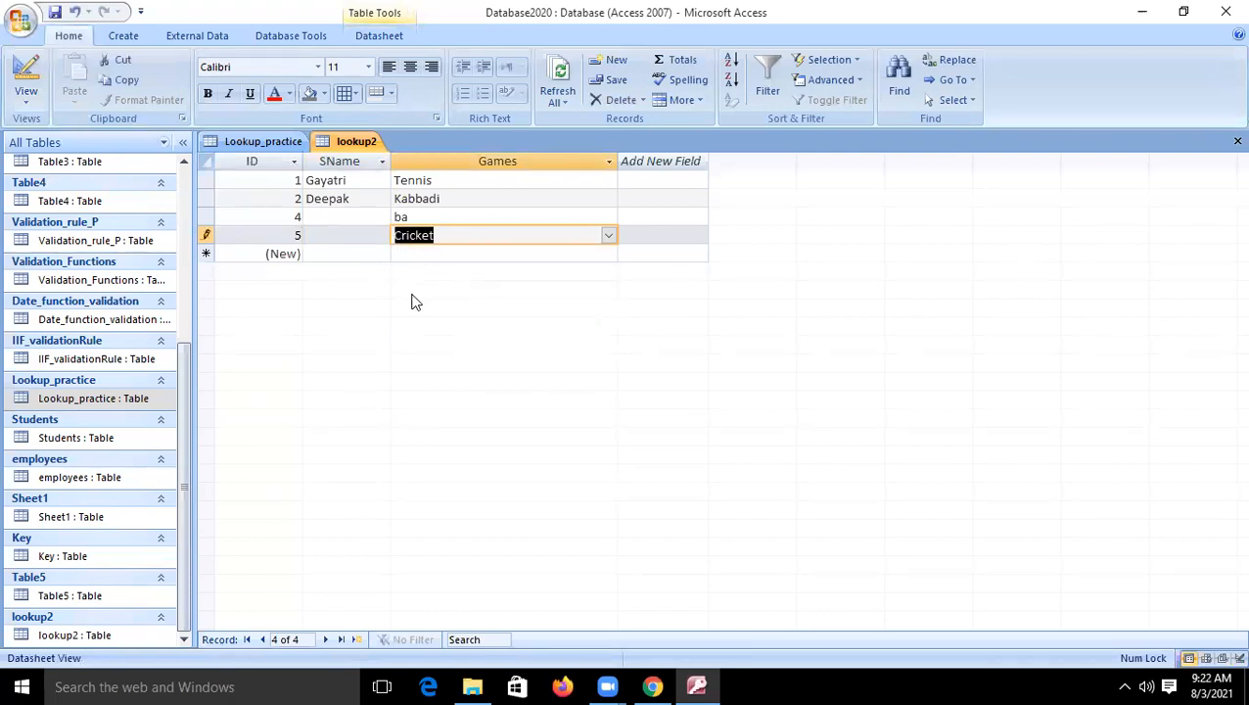
click(443, 256)
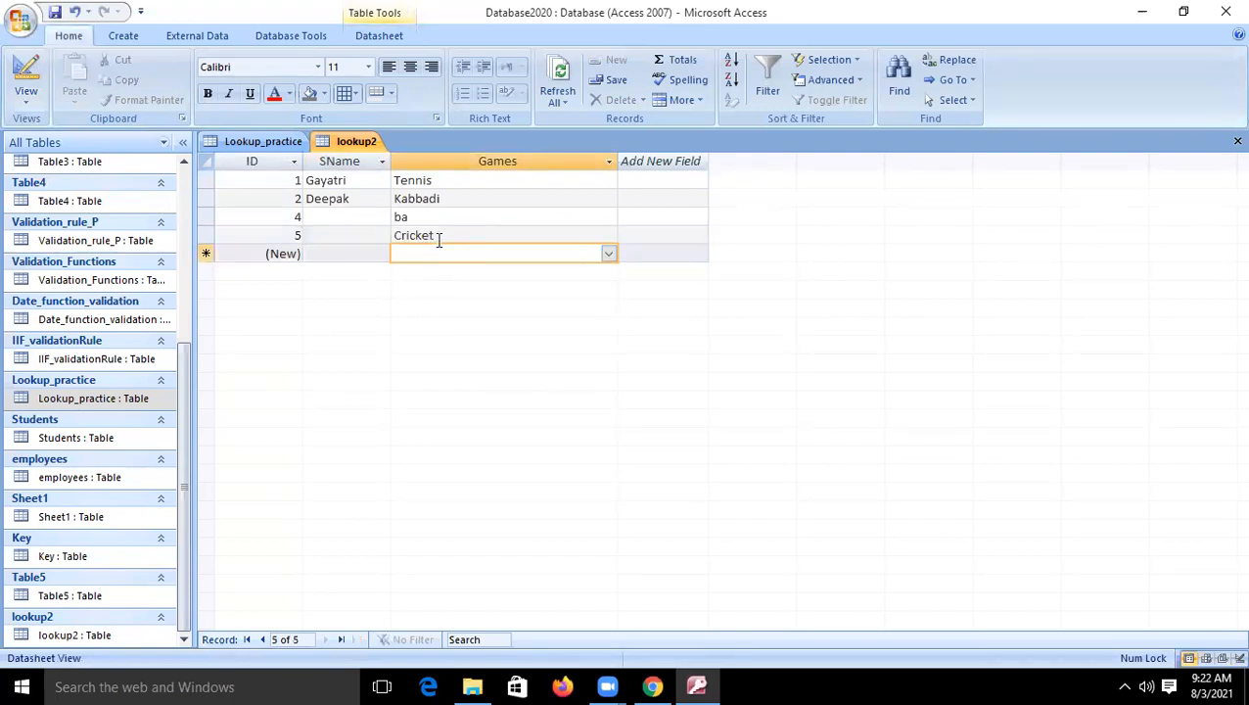
click(436, 238)
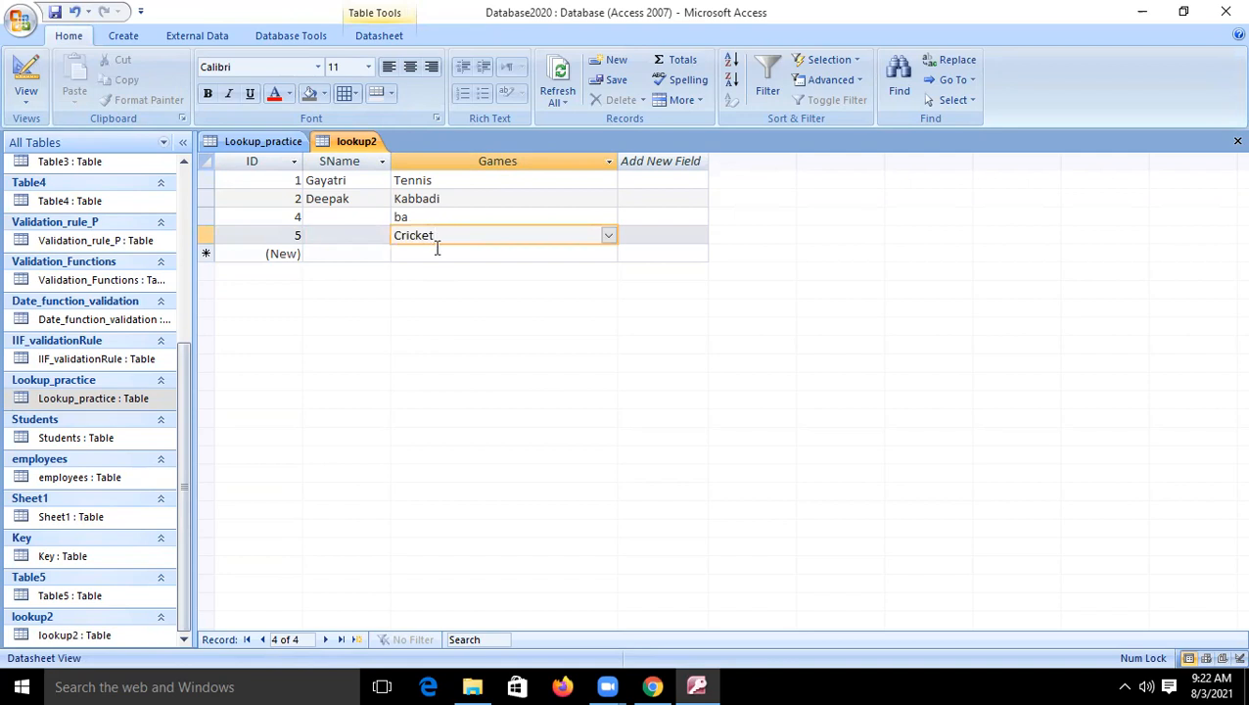
- Set the Games field's Allow Multiple Values property to Yes, accept storing multiple values and return to the datasheet
click(27, 74)
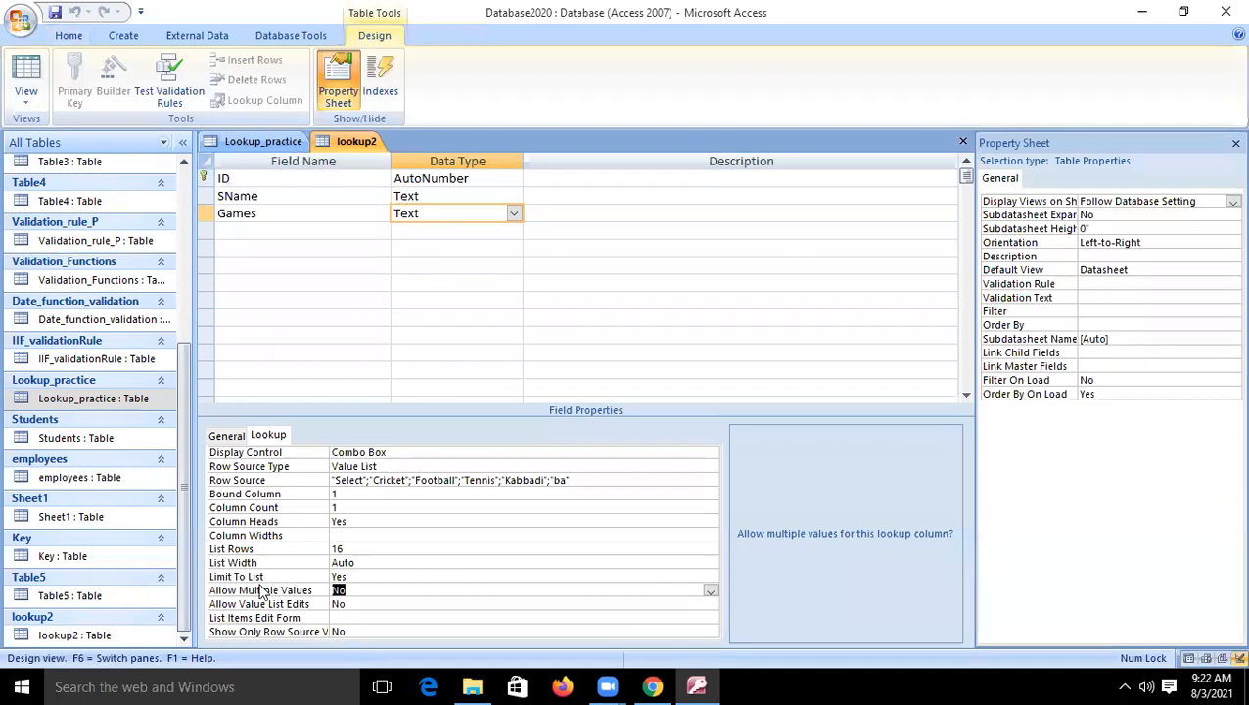
click(710, 591)
click(528, 604)
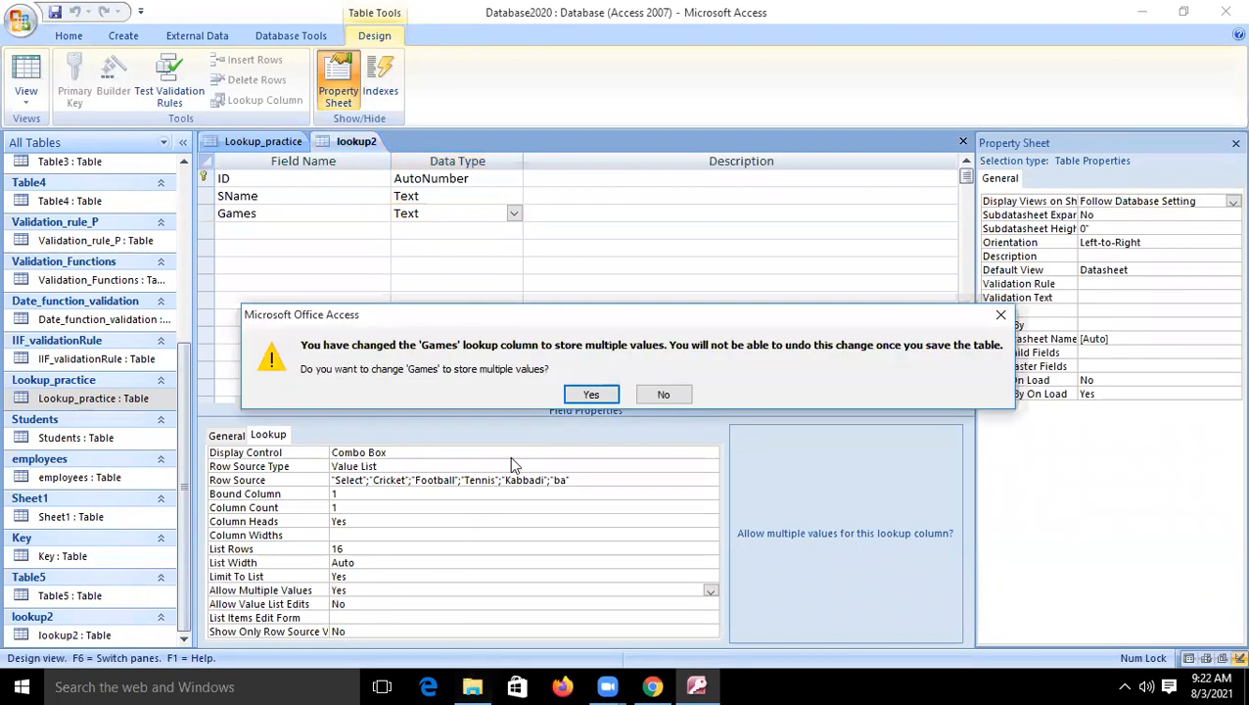
click(591, 393)
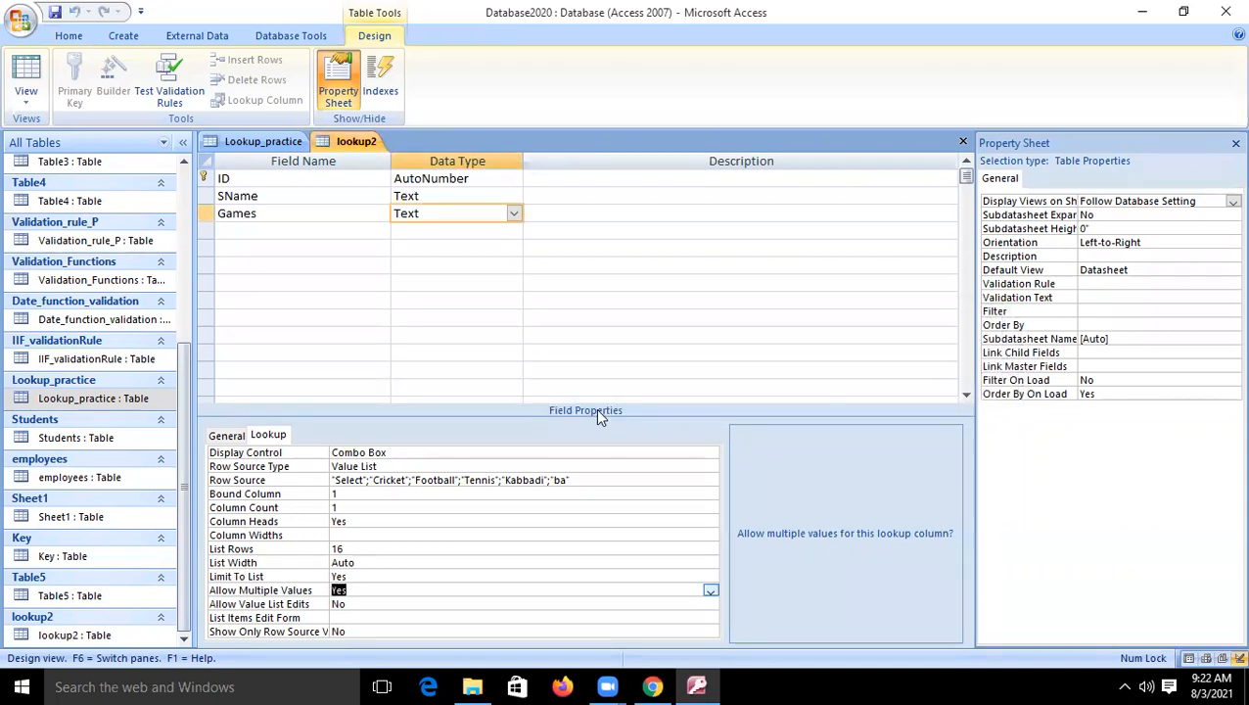
click(29, 71)
- Add a new record with both Cricket and Kabbadi selected as its games and commit it
click(418, 252)
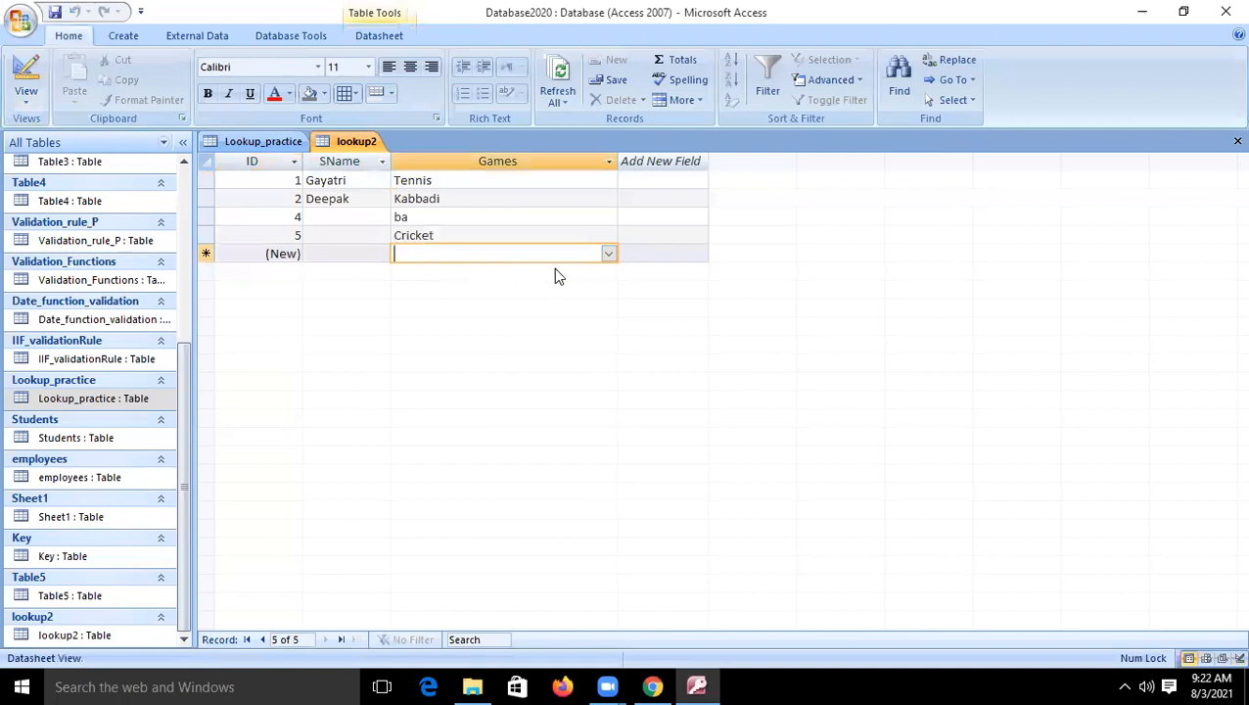
click(607, 254)
click(406, 291)
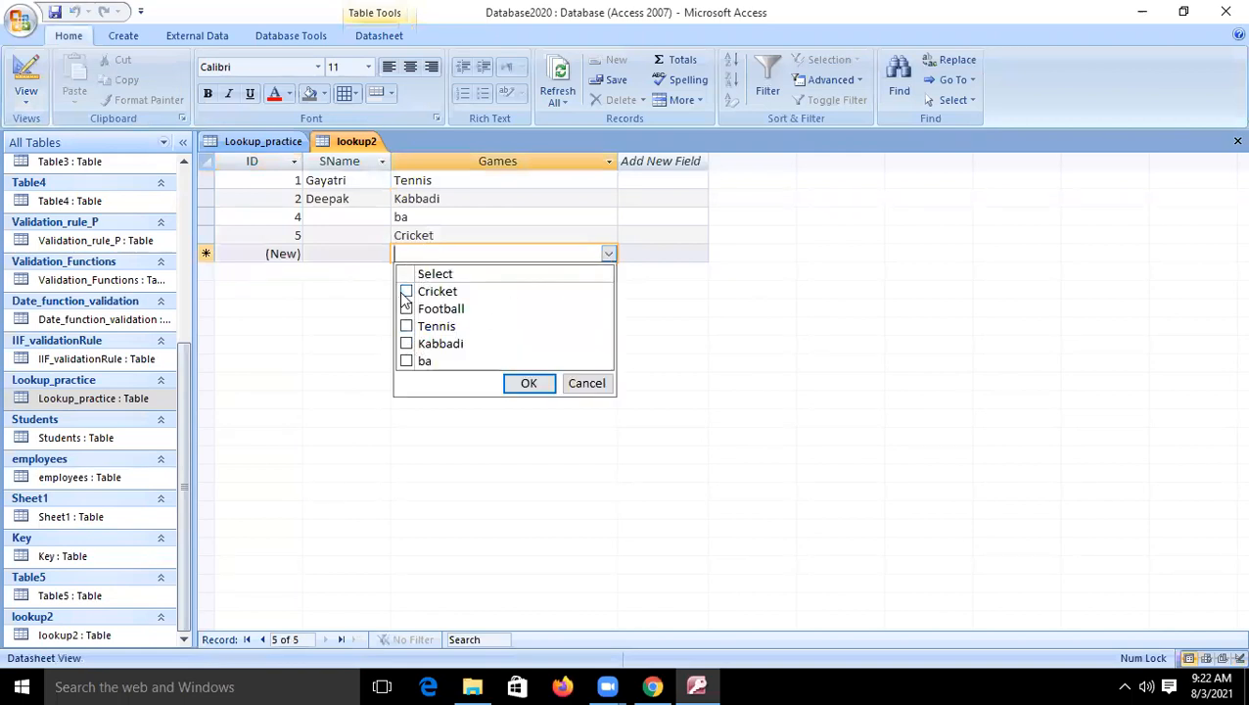
click(406, 343)
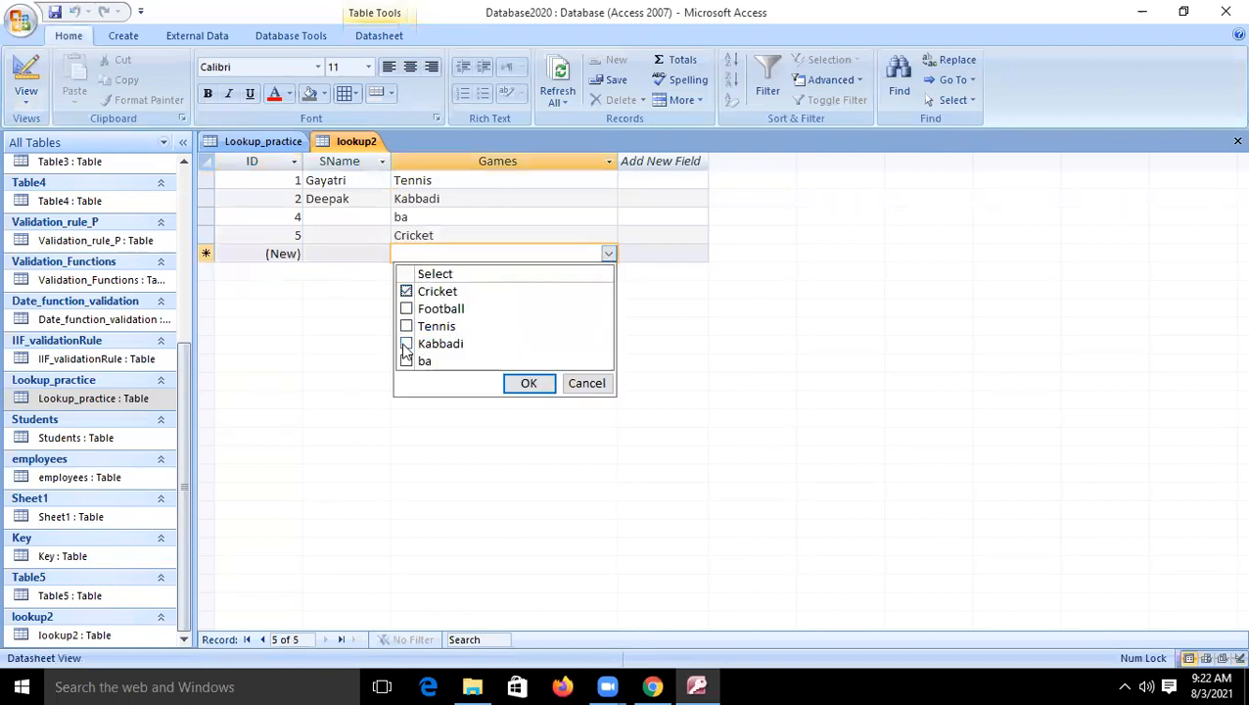
click(529, 385)
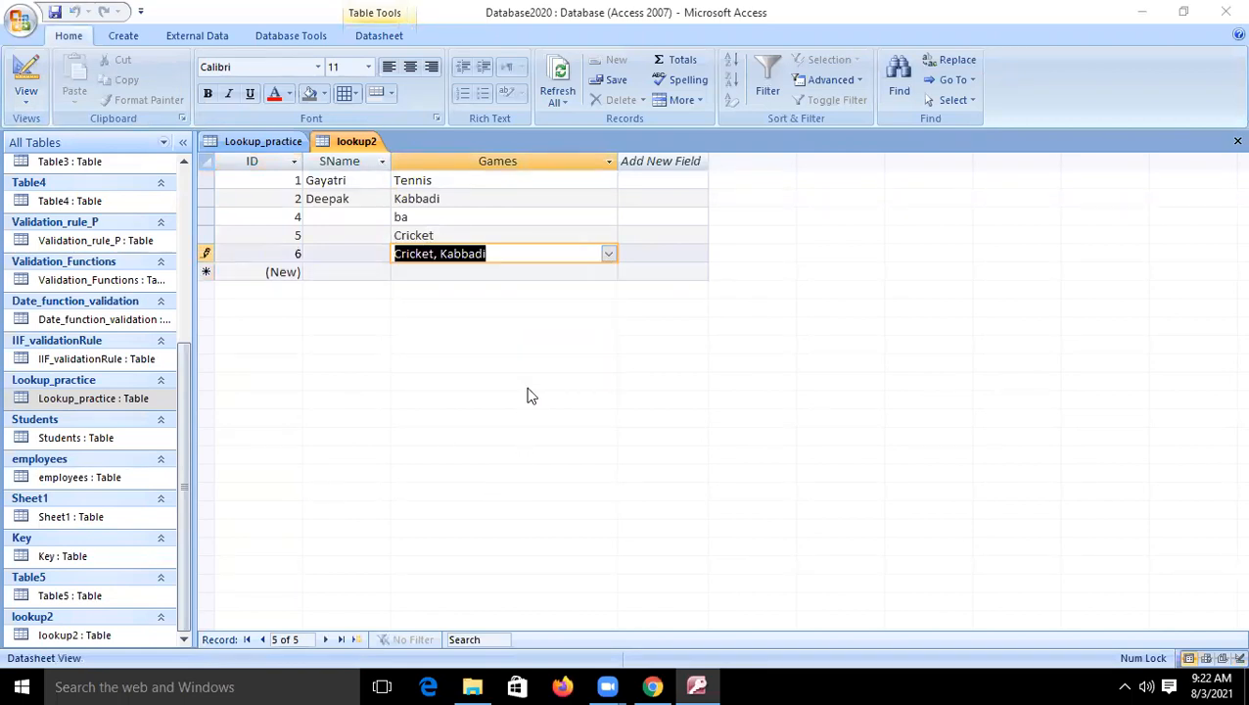
click(468, 272)
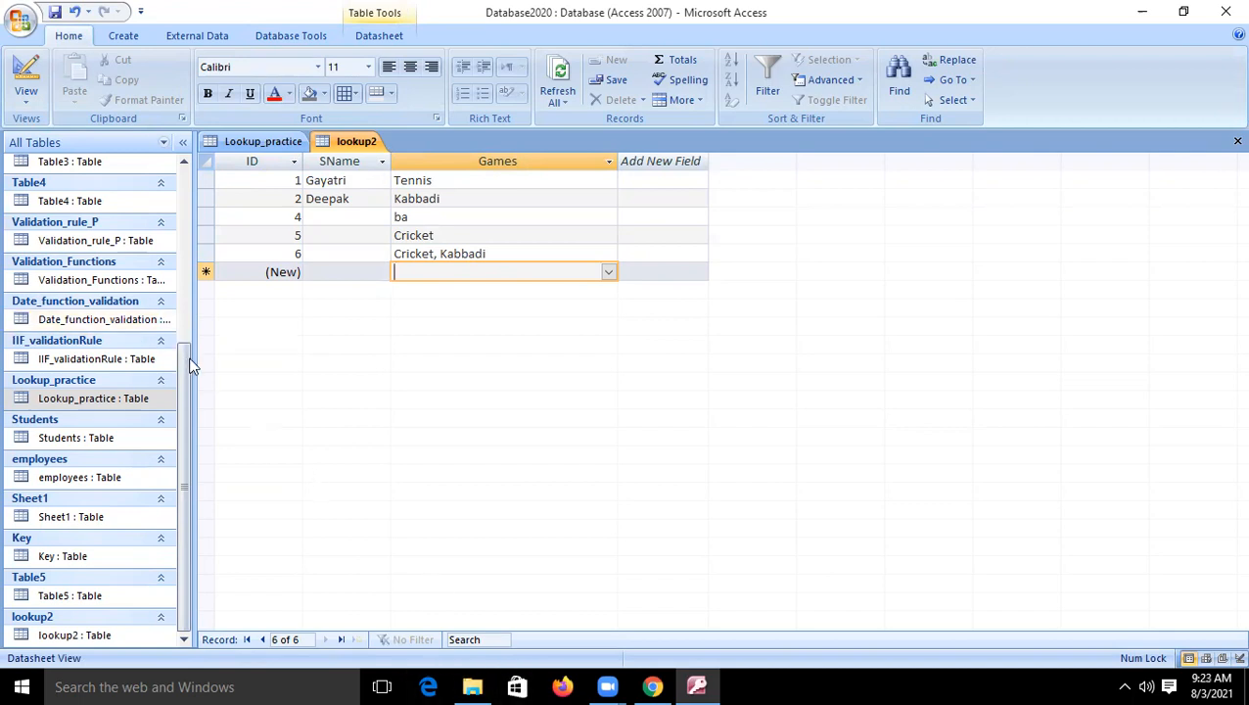
- Check the Games field's lookup properties in the table design, then narrow the Games column in the datasheet
click(27, 71)
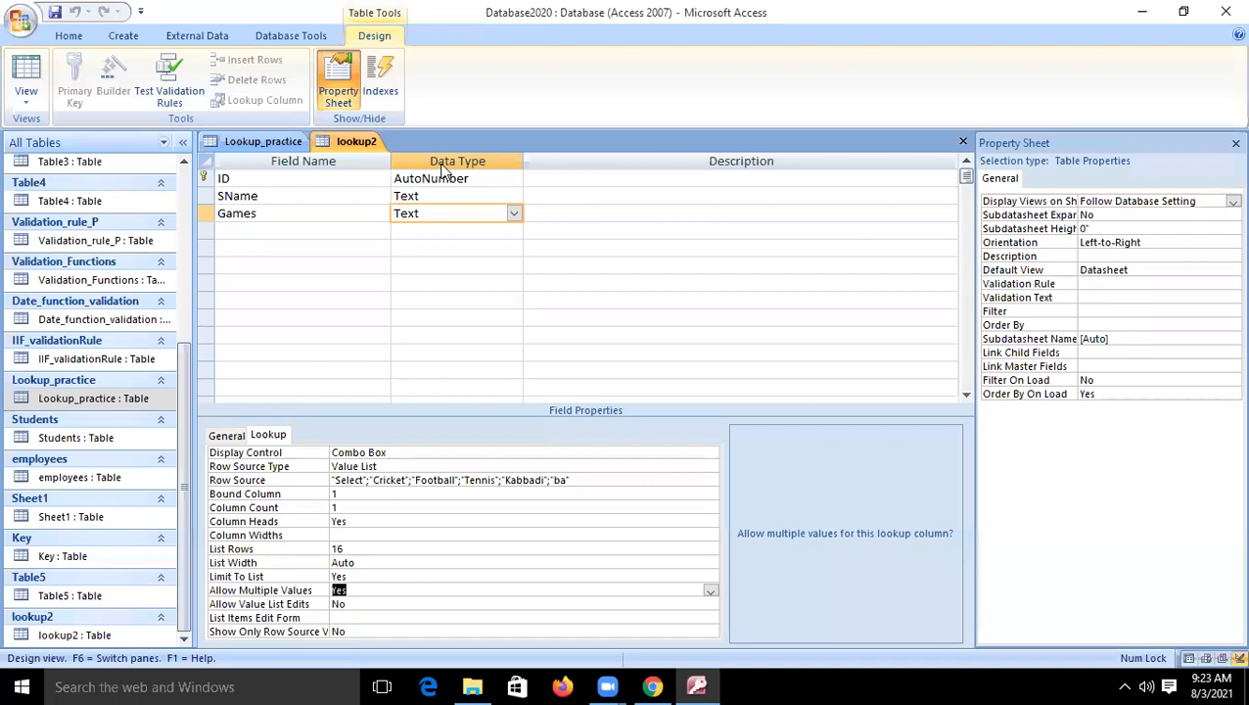
click(28, 76)
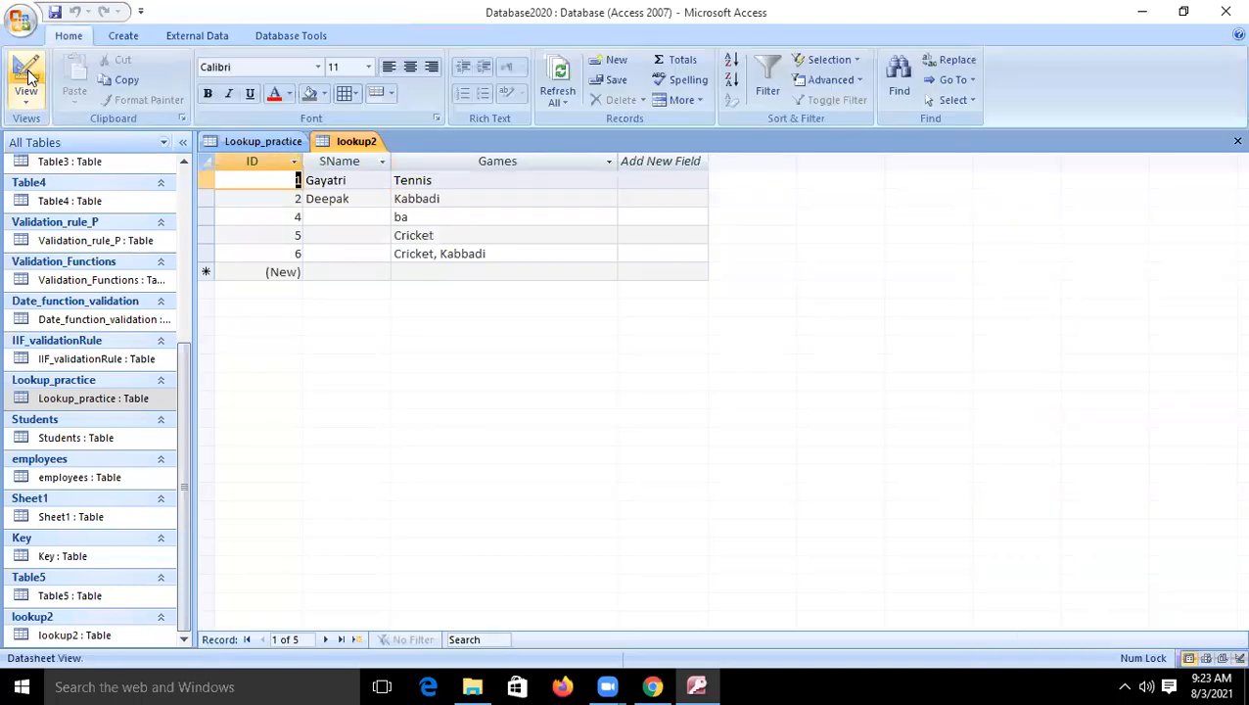
click(618, 174)
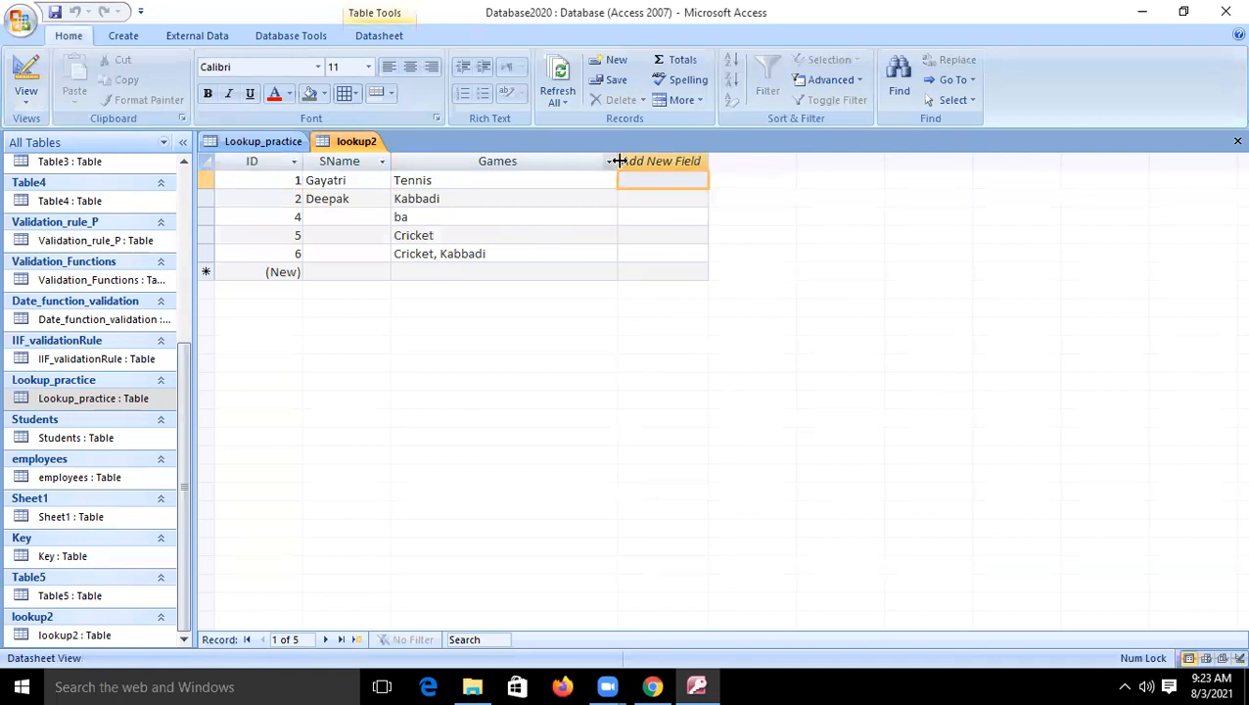
click(610, 162)
click(554, 169)
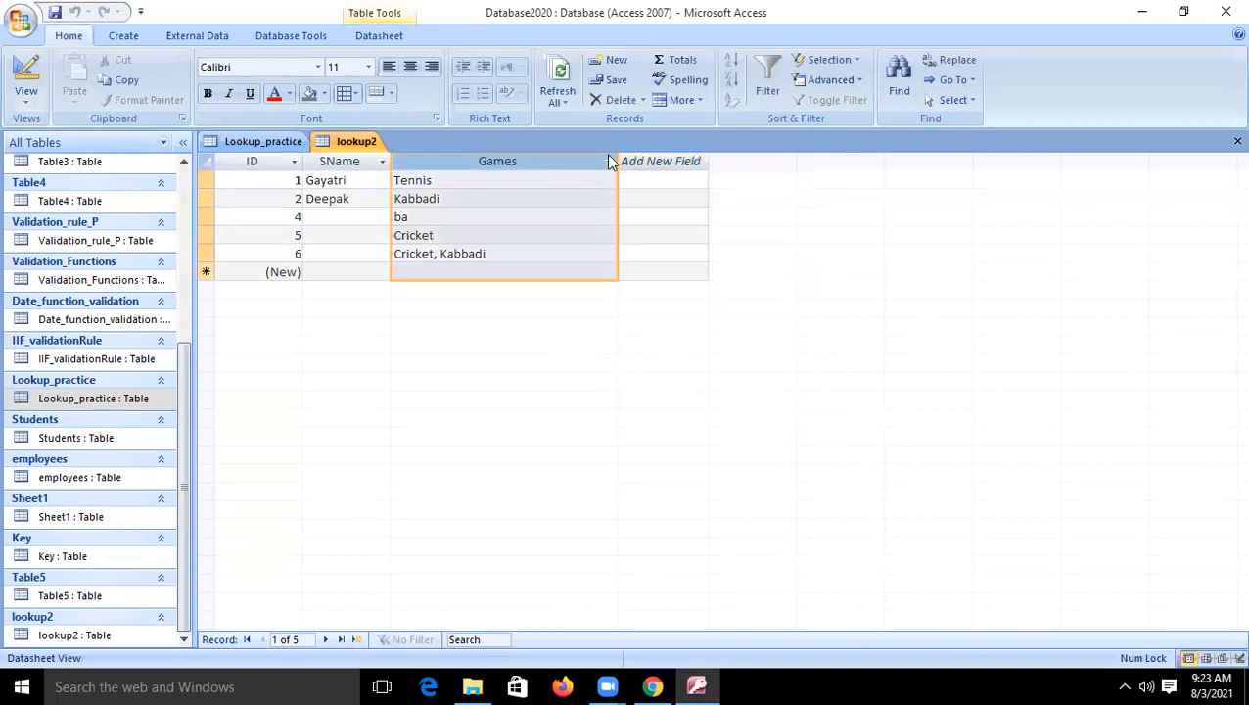
click(621, 176)
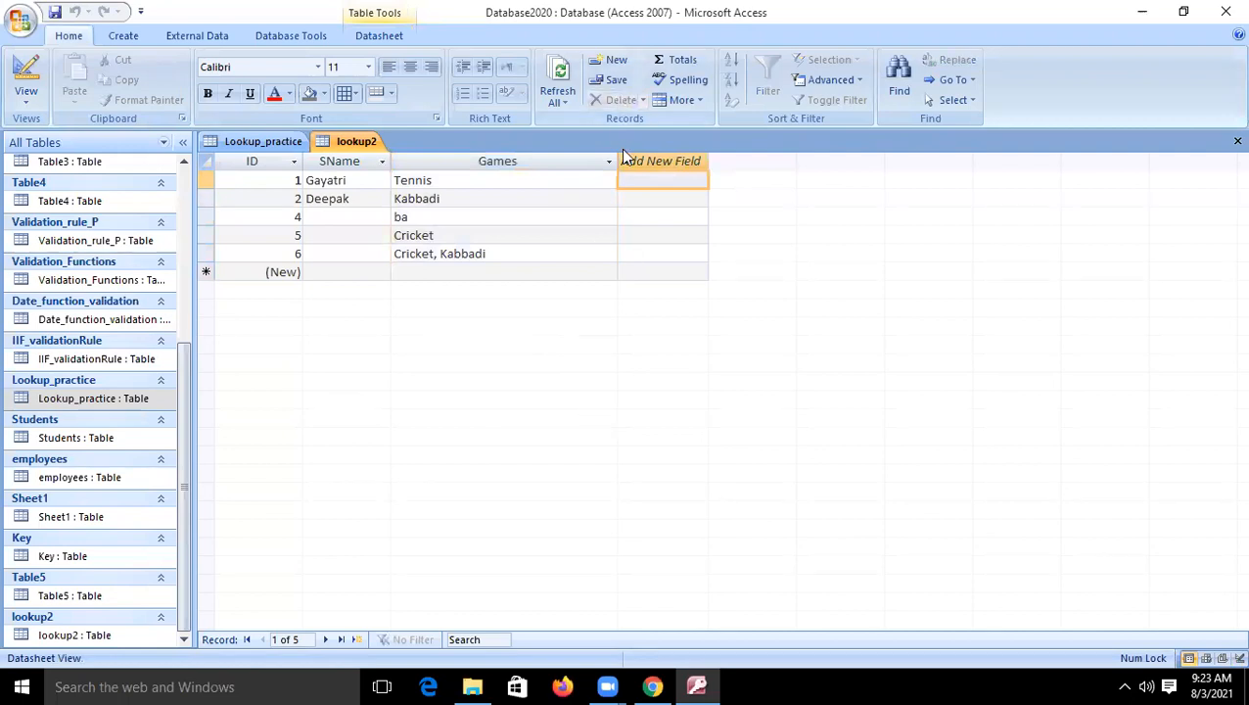
drag(619, 160, 563, 162)
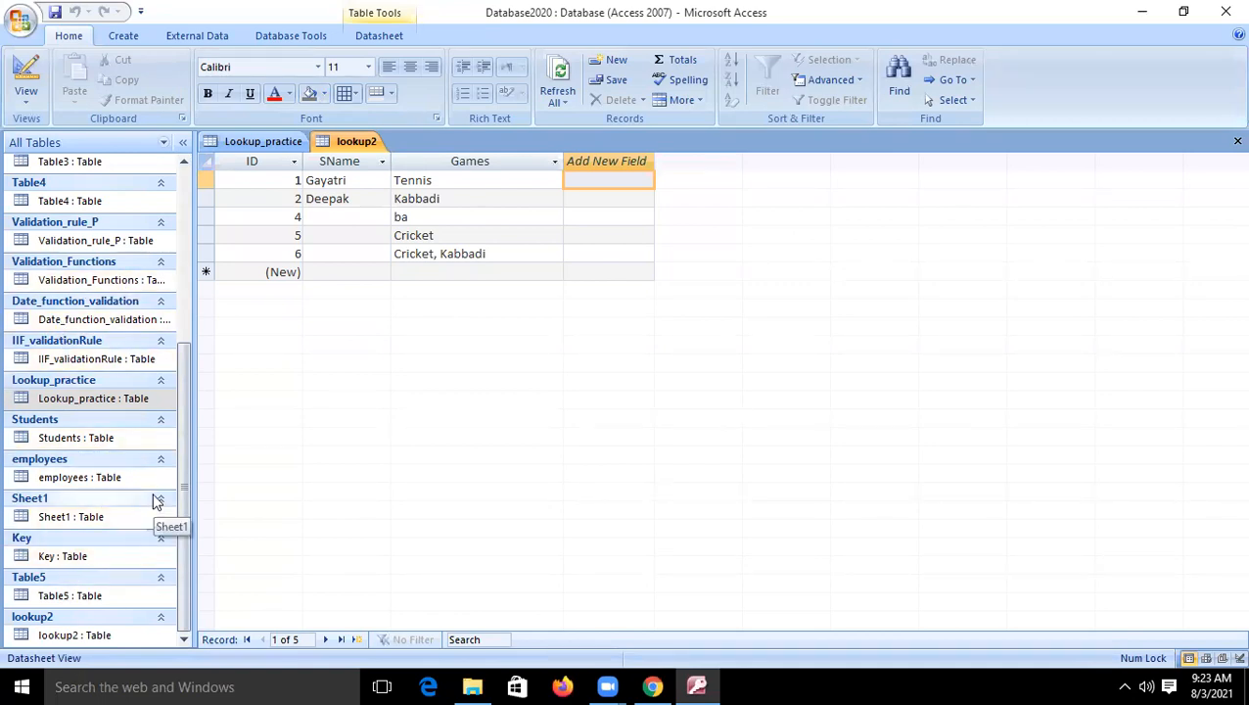
- Open the Students_Details table, look at its records and its field design, then close it
drag(181, 397, 203, 186)
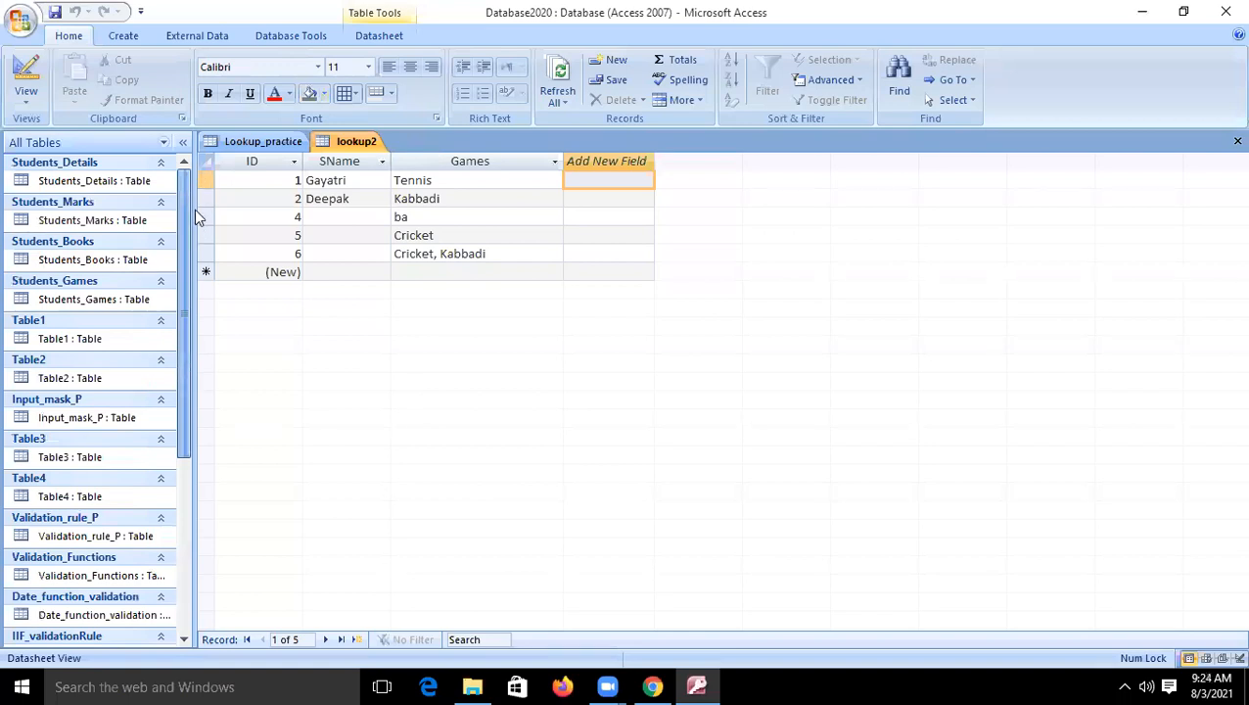
double_click(88, 182)
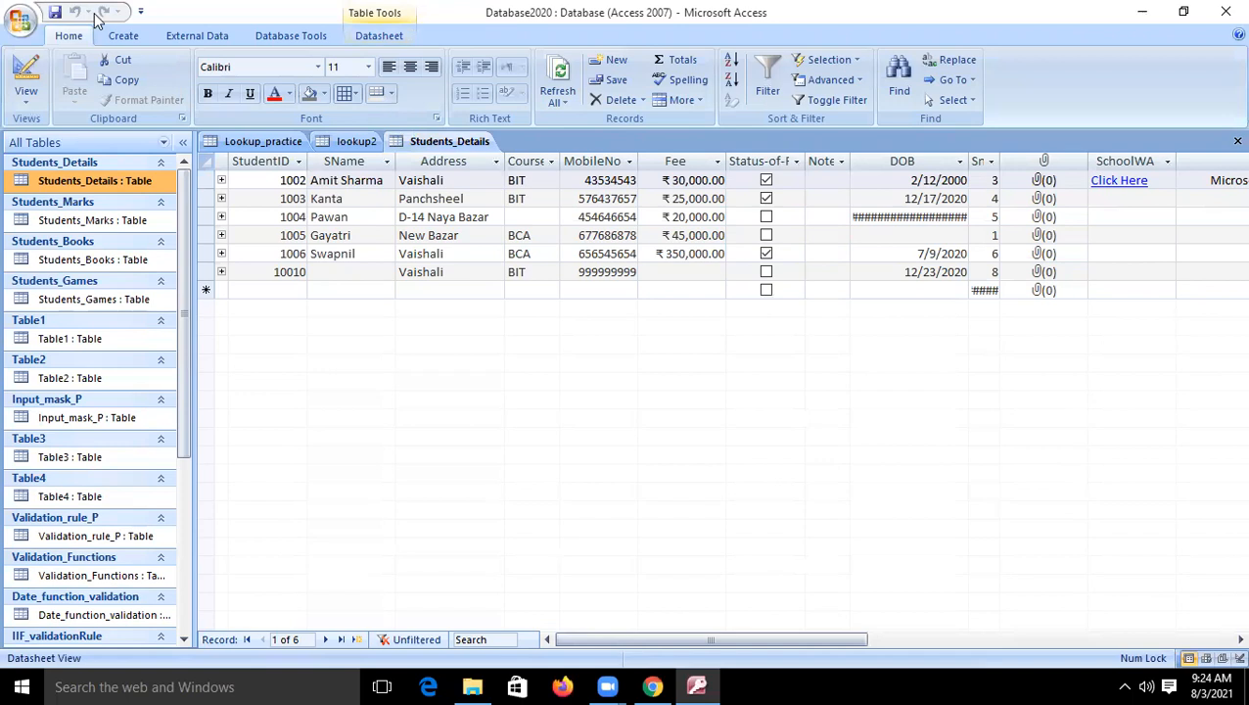
click(32, 77)
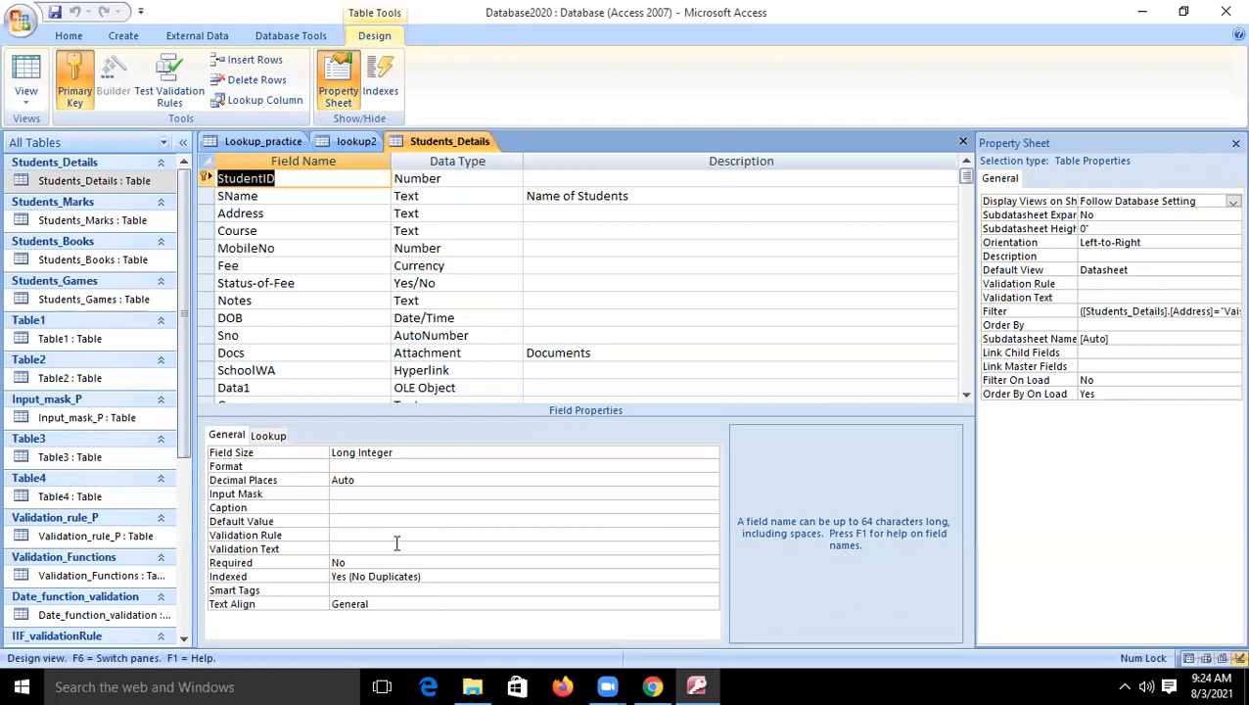
right_click(456, 147)
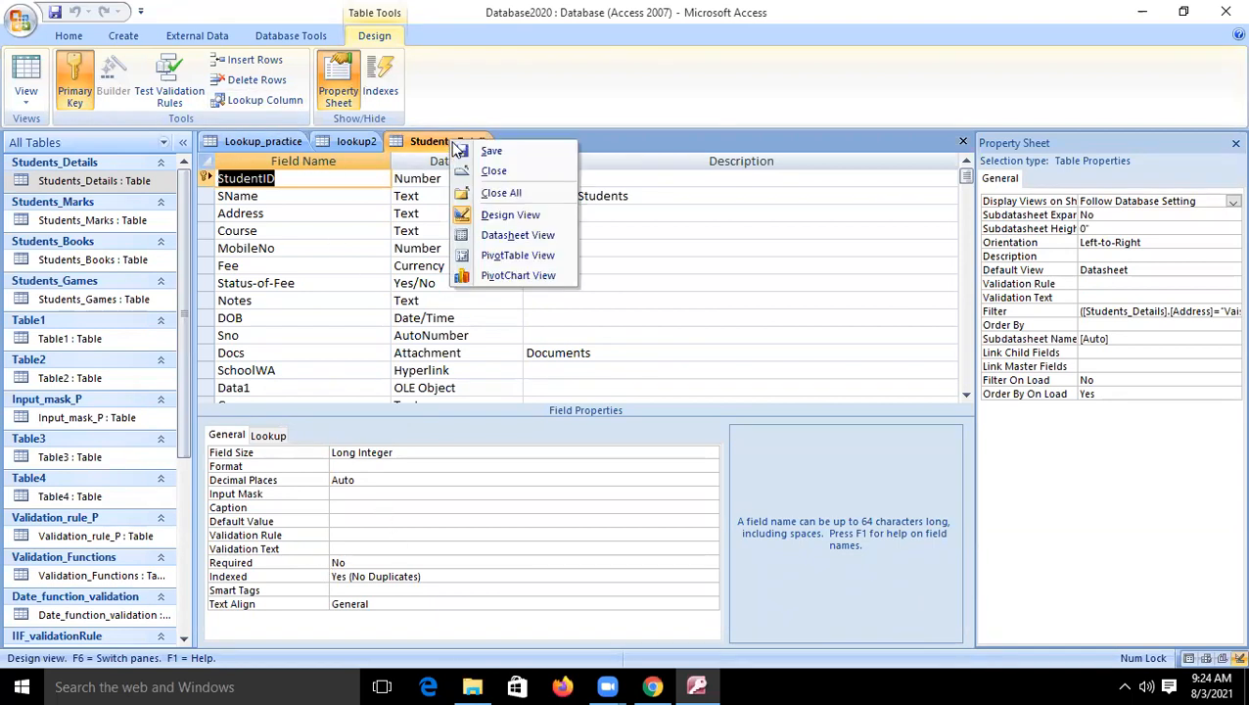
click(488, 171)
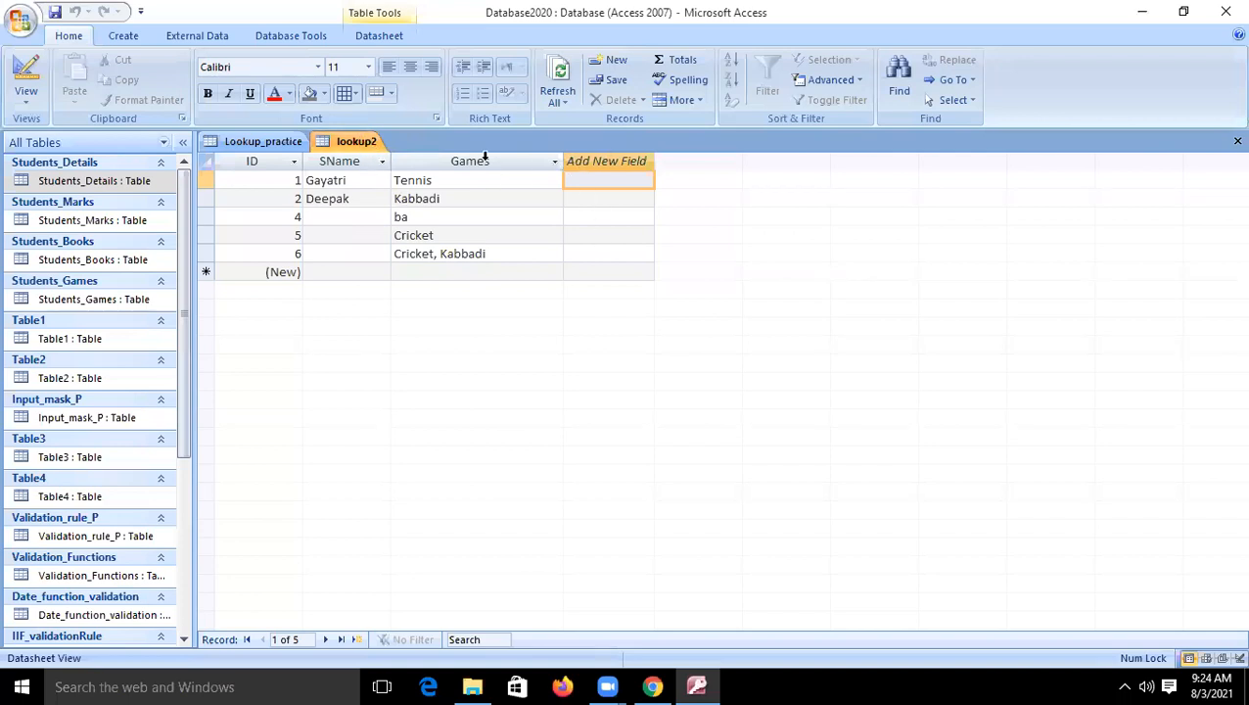
- Add a Text field named Course to the lookup2 design and set its Display Control to Combo Box
click(25, 77)
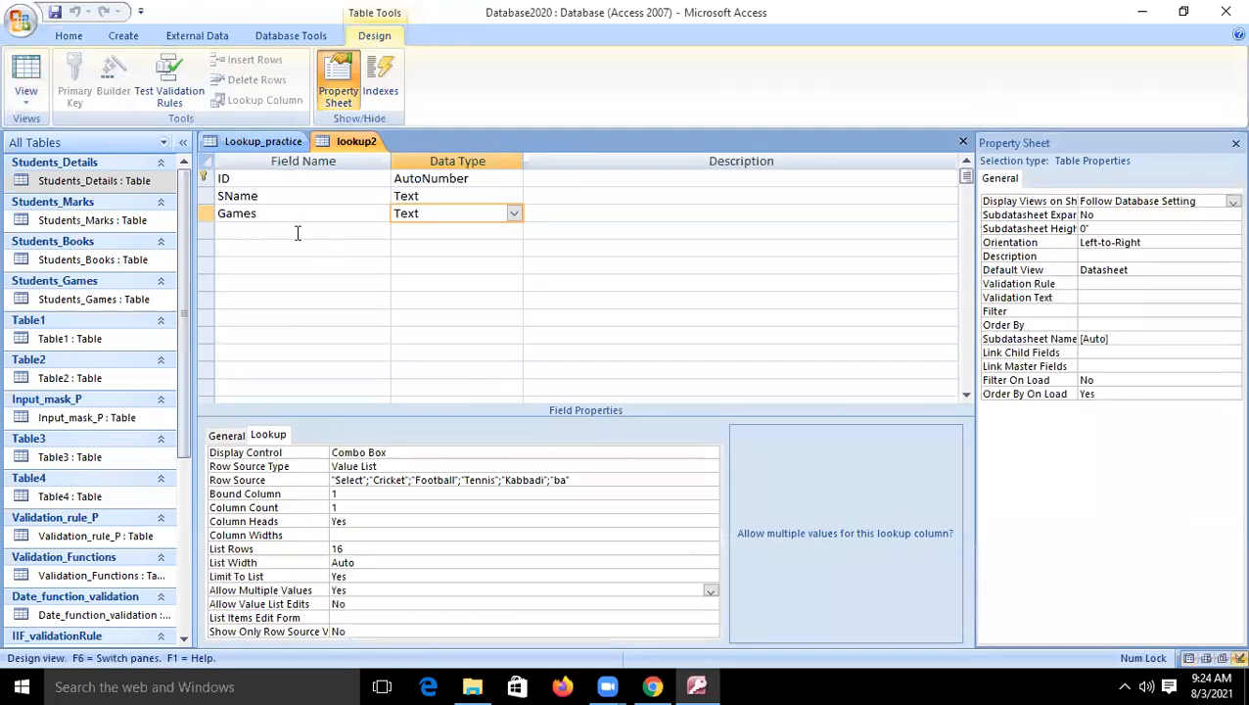
click(297, 233)
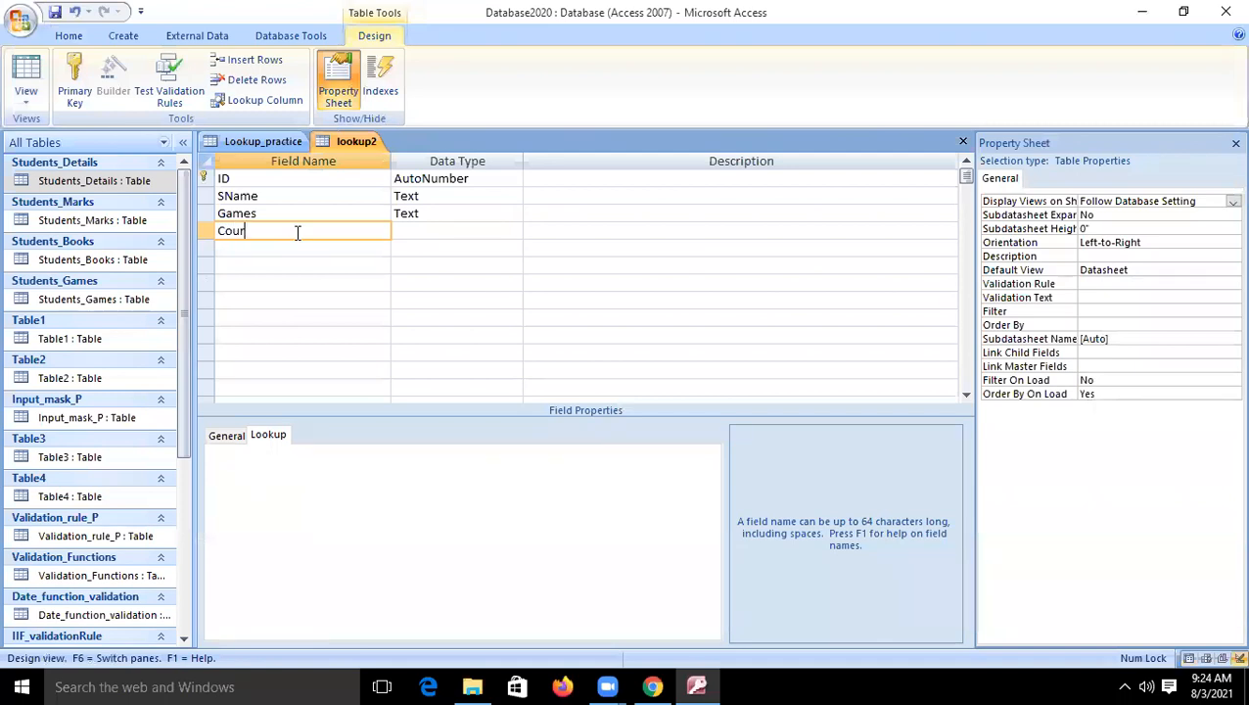
click(482, 231)
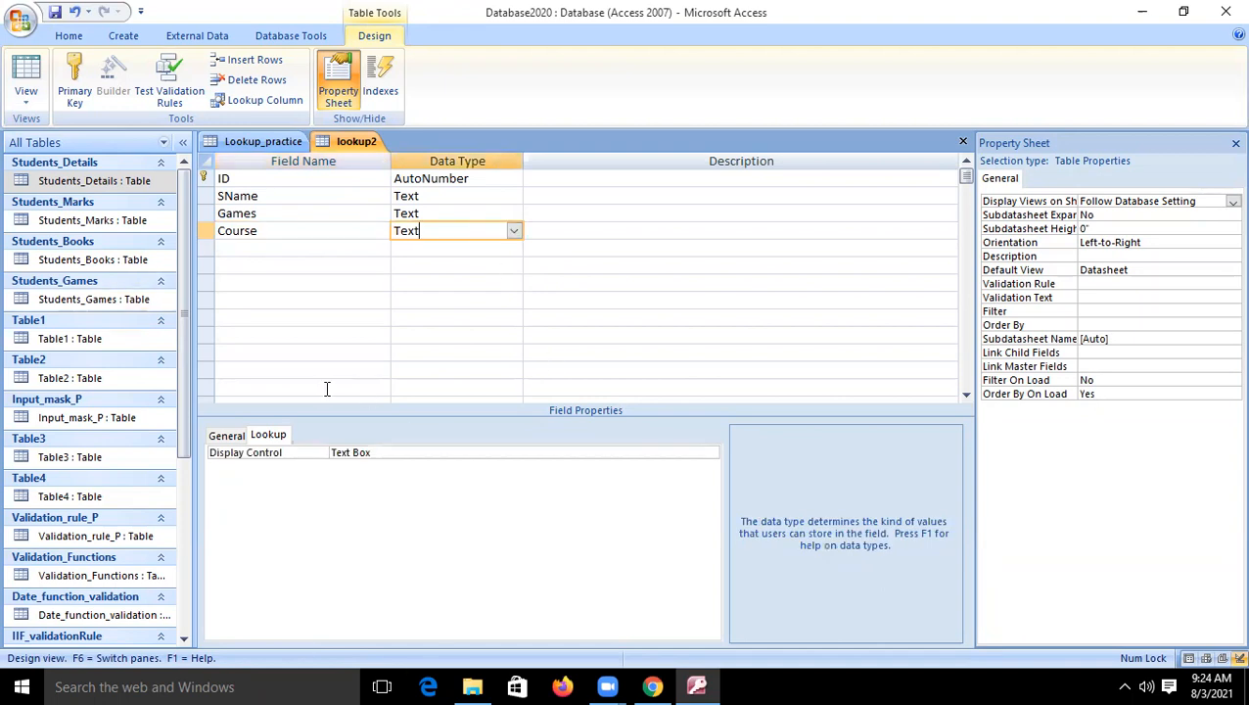
click(389, 451)
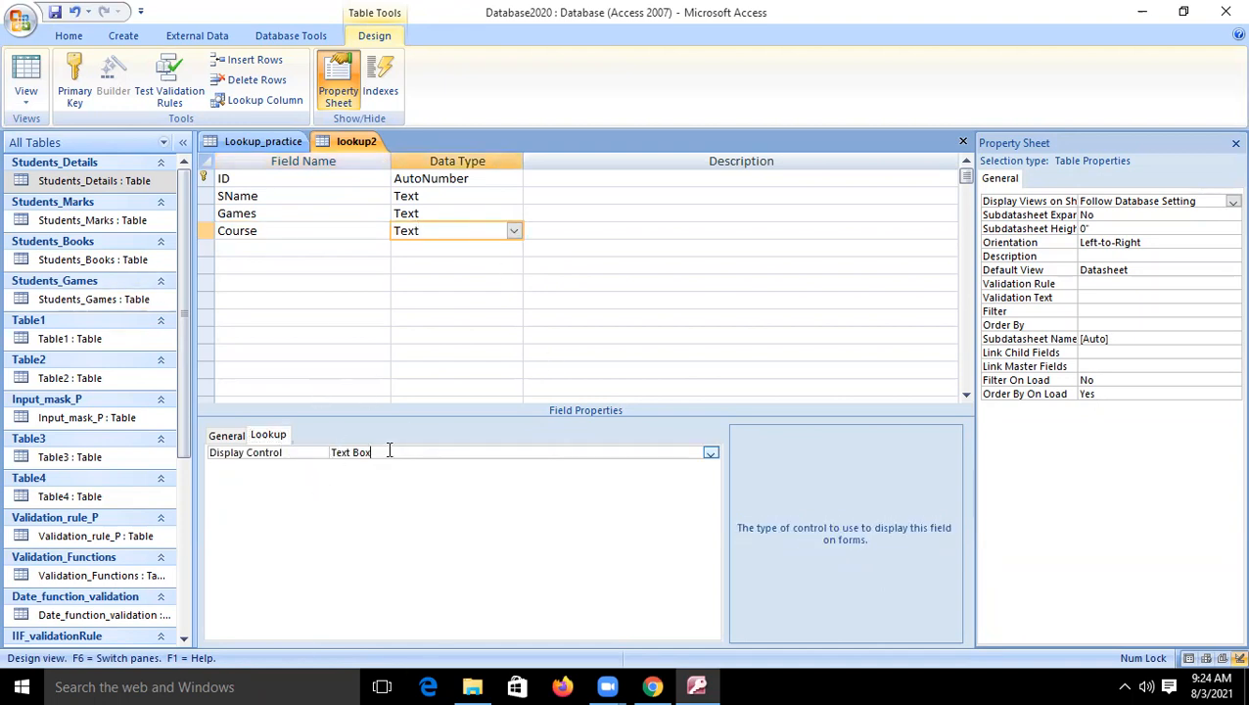
click(712, 452)
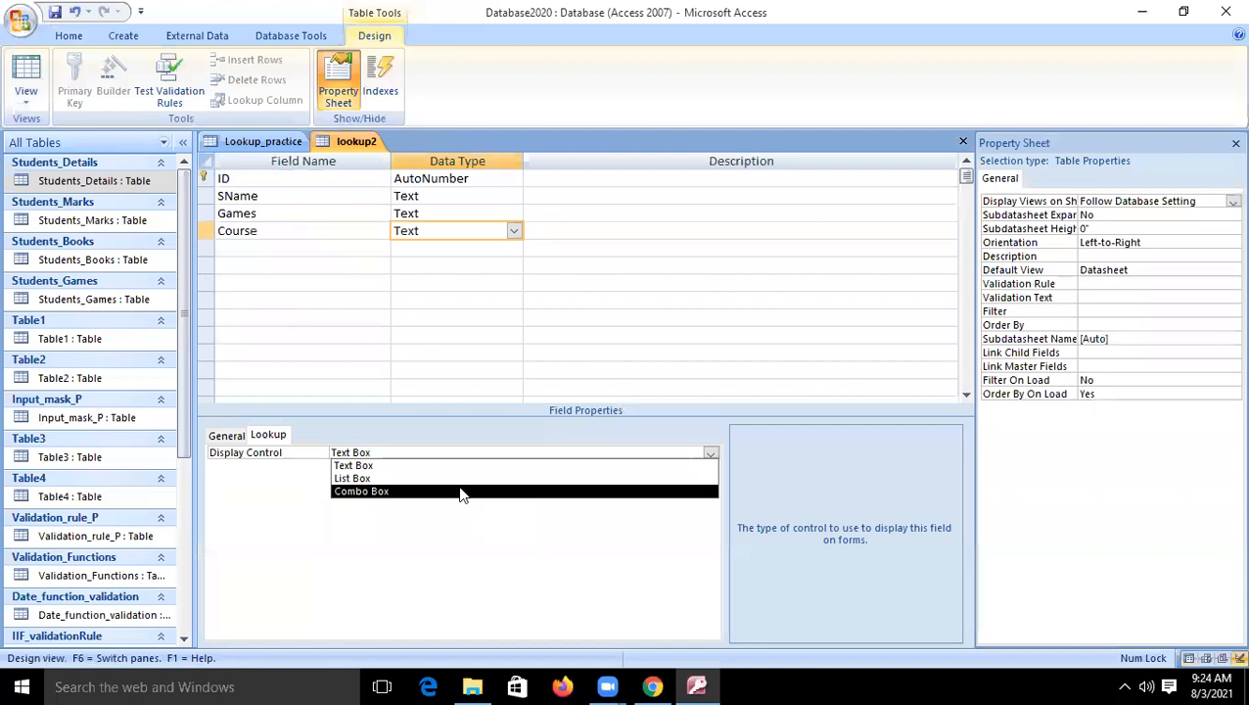
click(461, 492)
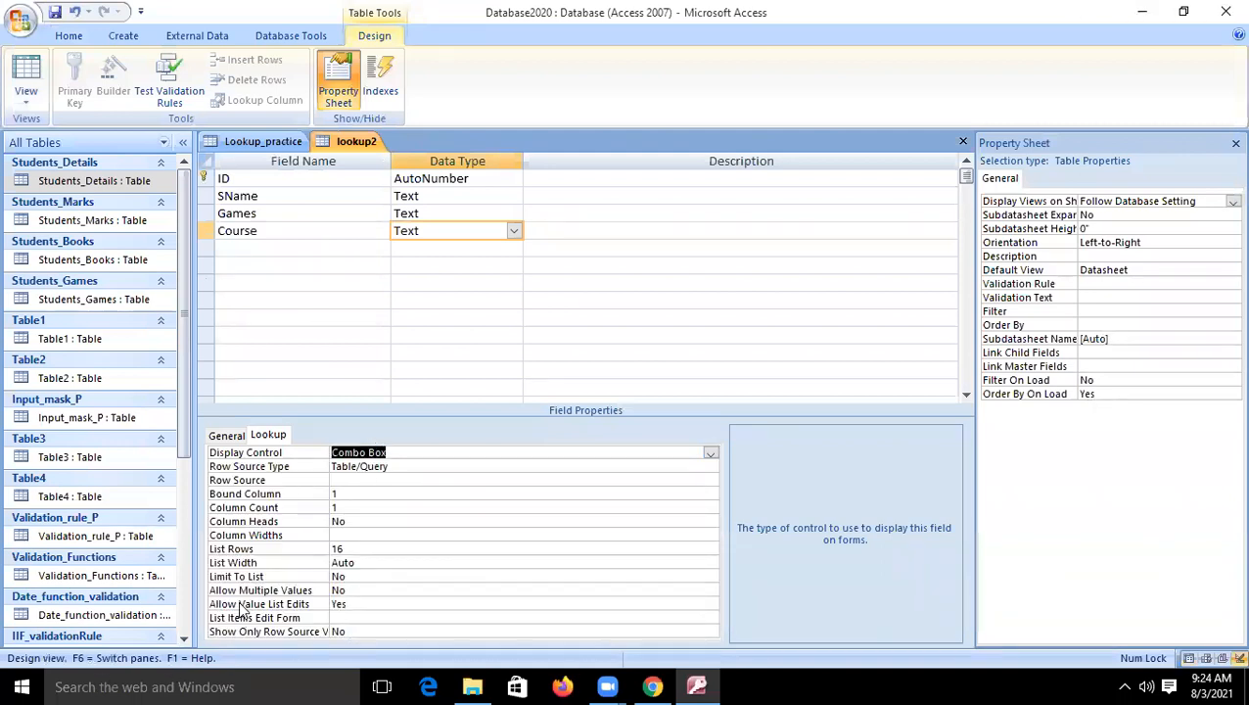
- Set the Course field's Row Source Type to Field List and its Row Source to Students_Details
click(711, 467)
click(711, 467)
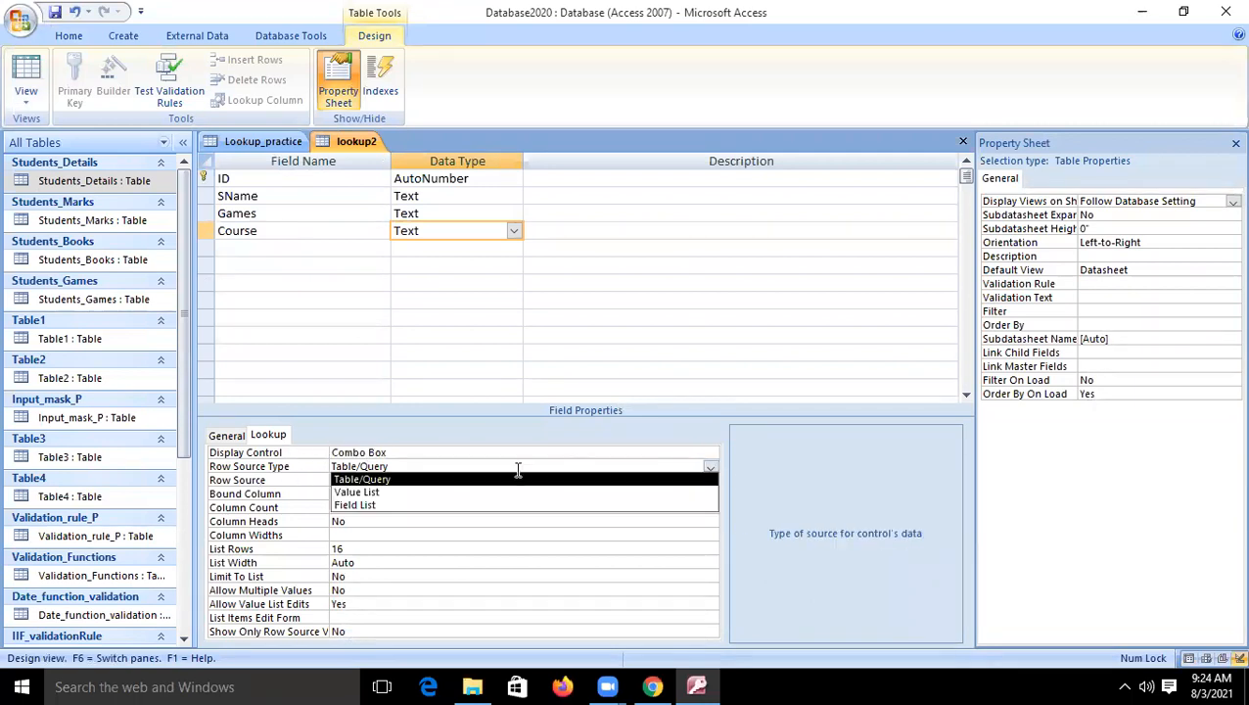
click(377, 507)
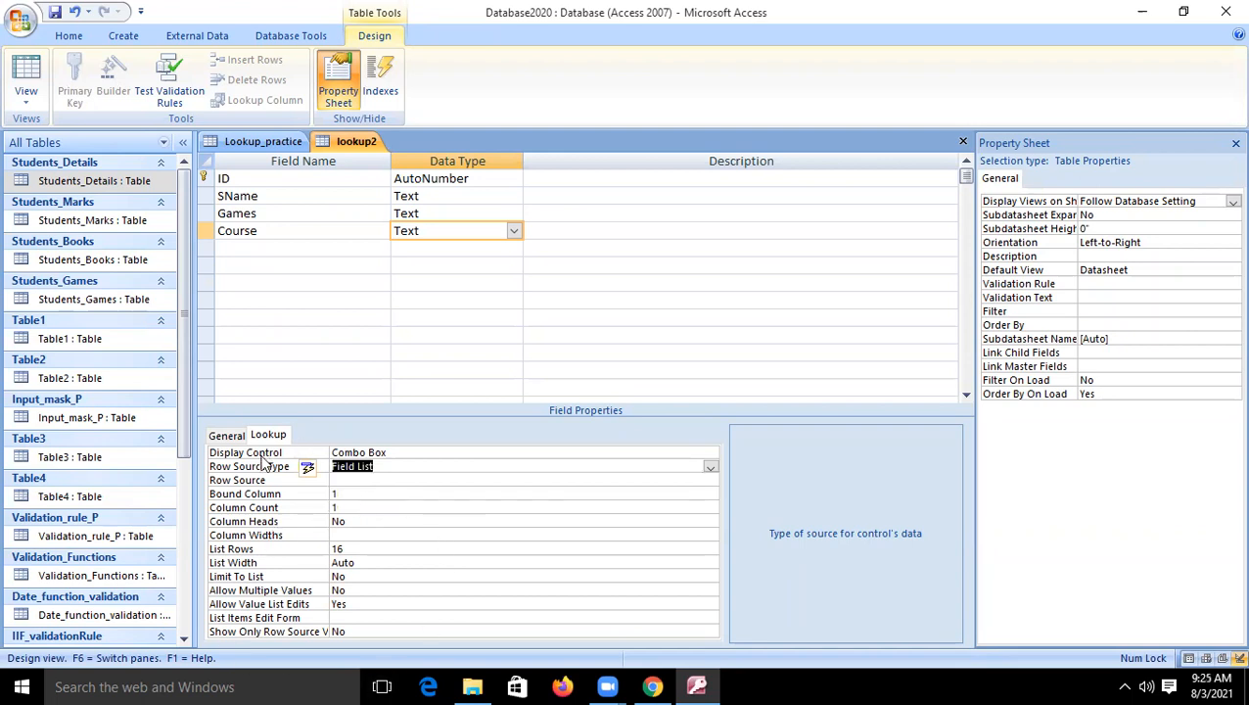
click(349, 479)
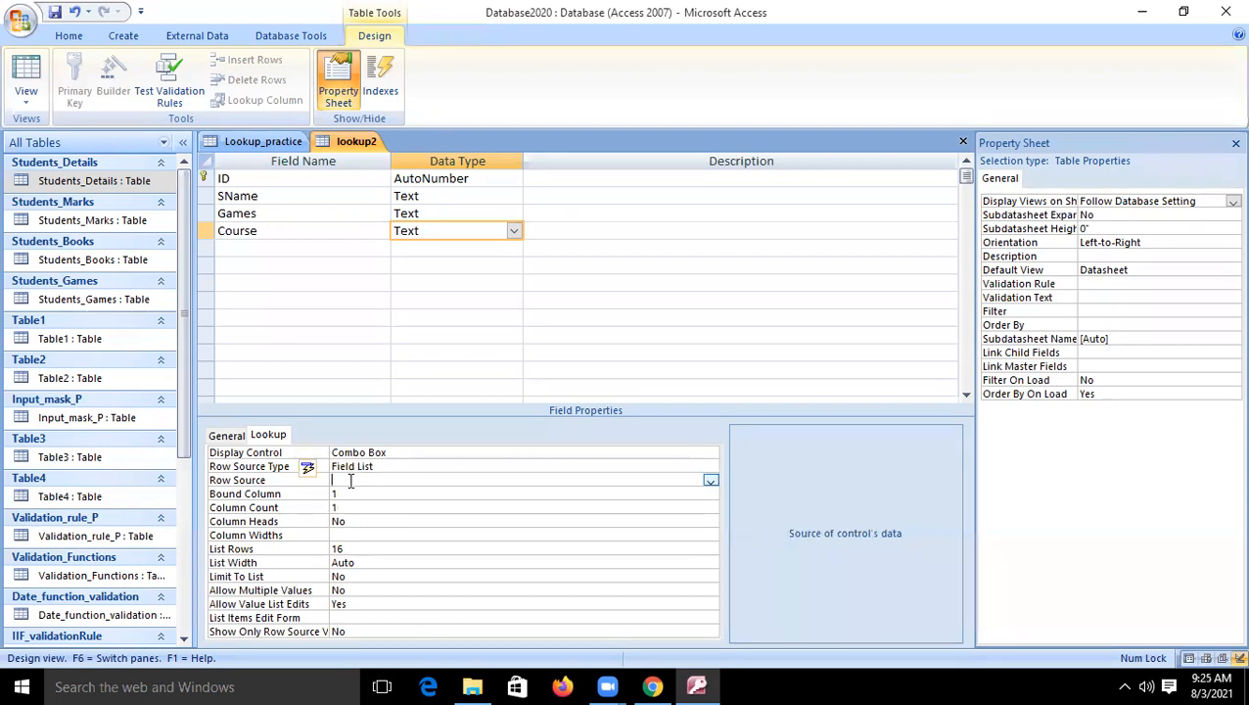
click(711, 481)
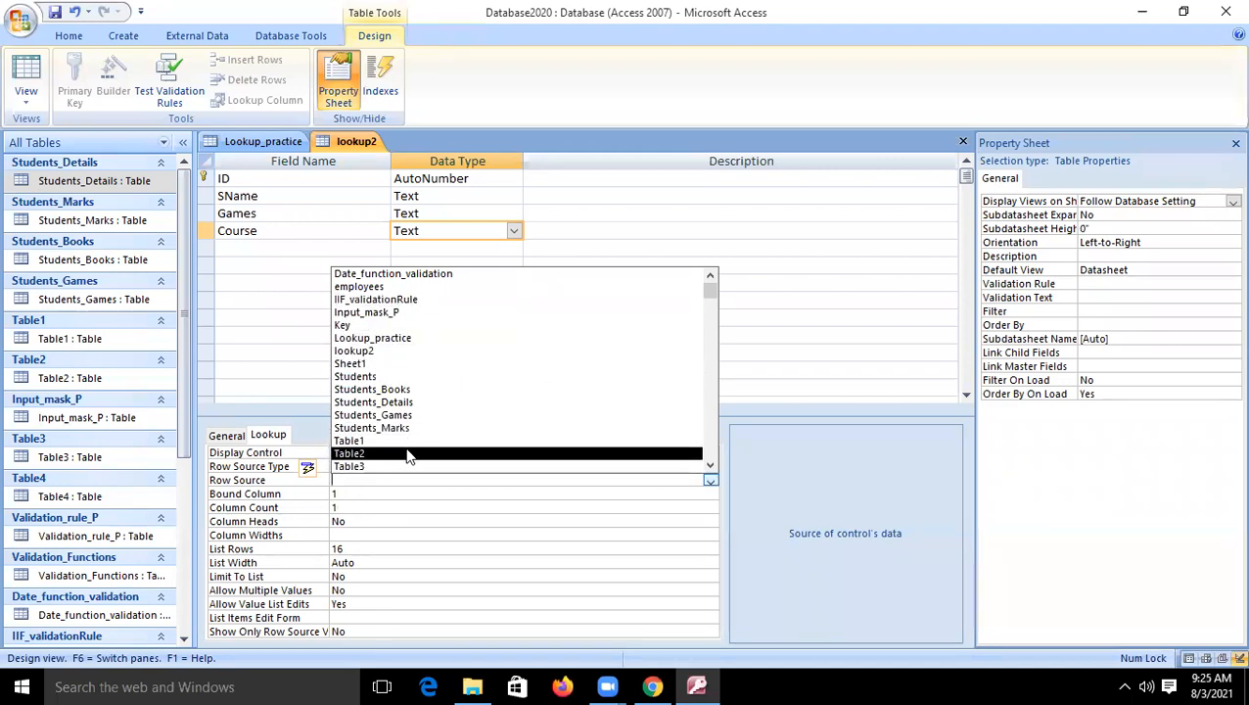
click(438, 402)
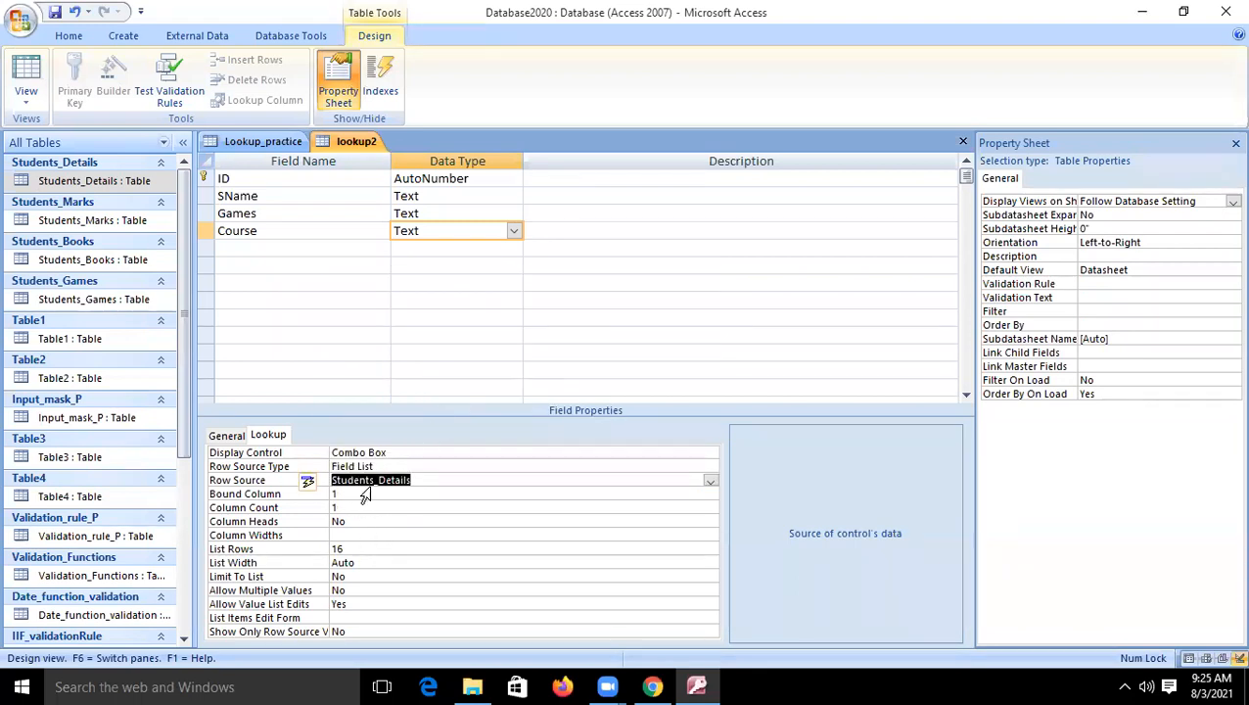
click(428, 481)
click(365, 495)
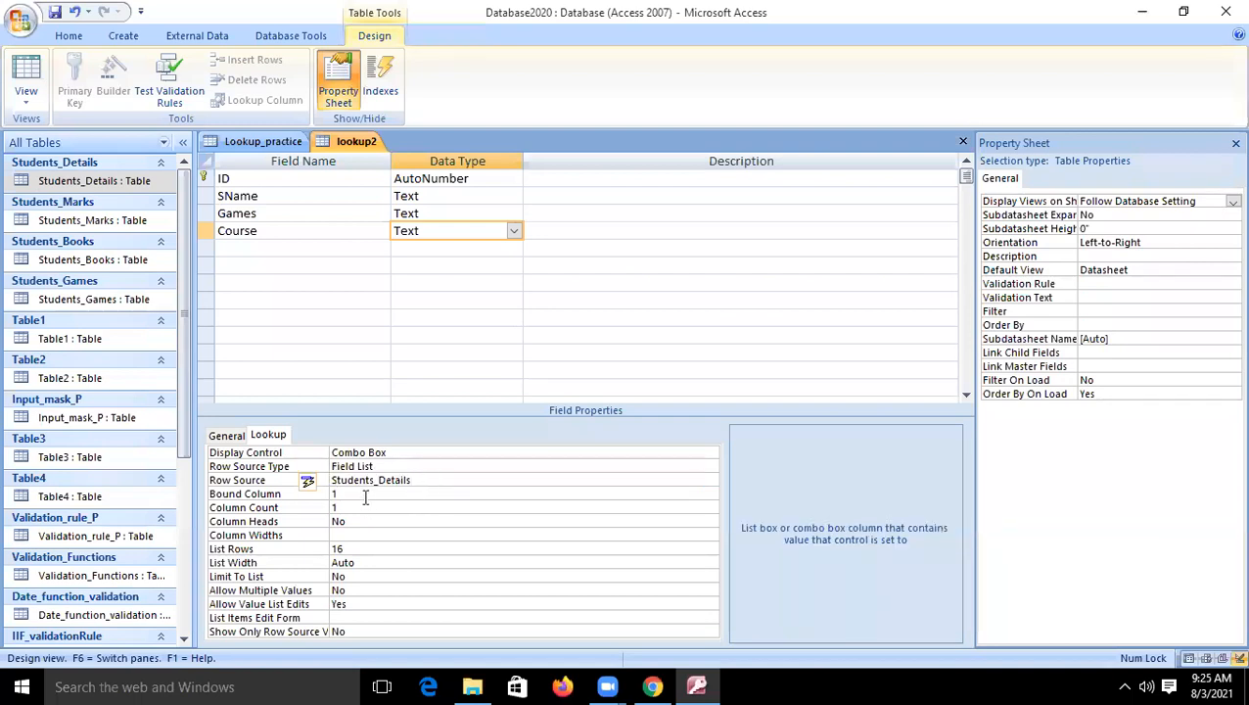
- Examine the choices offered by the Course lookup list for the first record in the datasheet
click(25, 79)
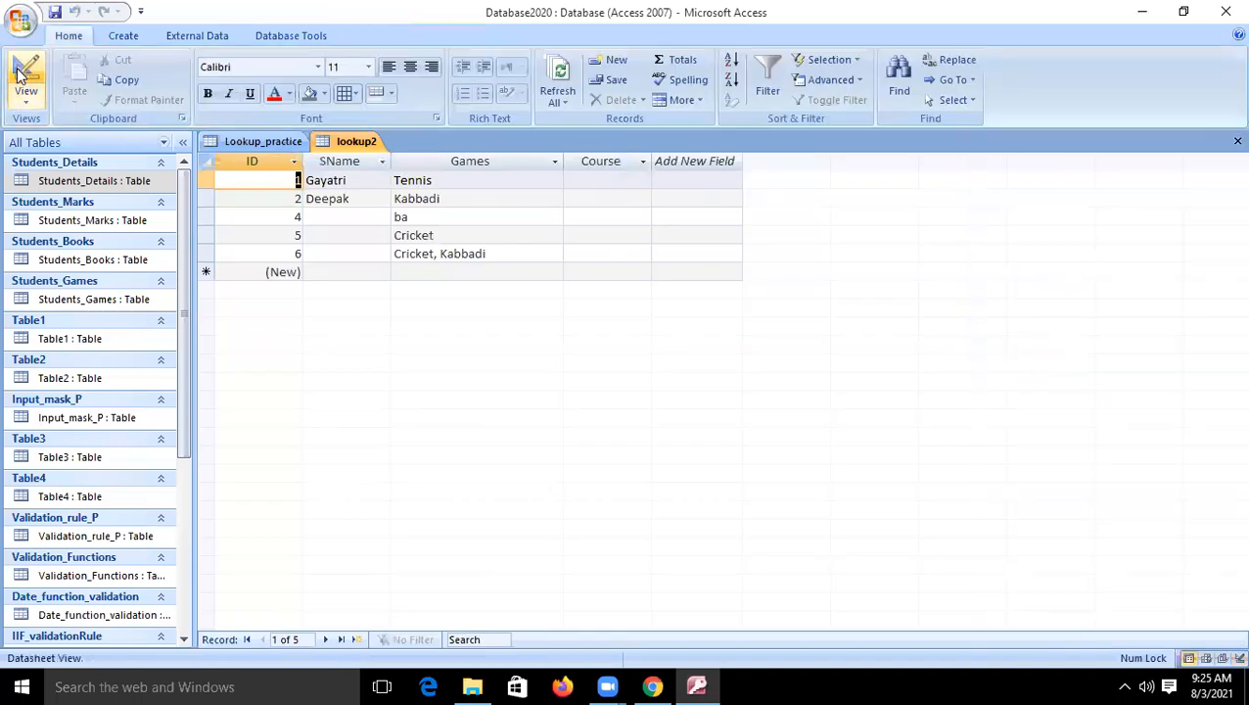
click(636, 176)
click(641, 180)
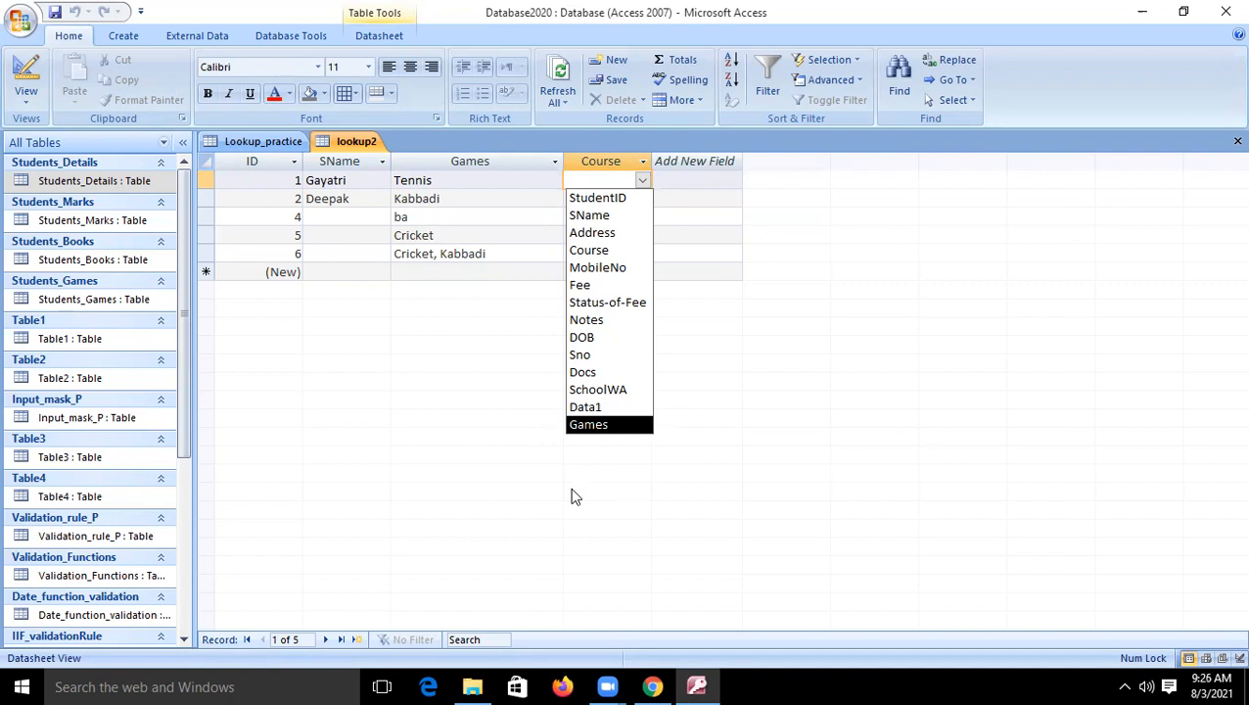
- Set the Course field's Row Source Type to Table/Query and select Students_Details as its Row Source
click(21, 71)
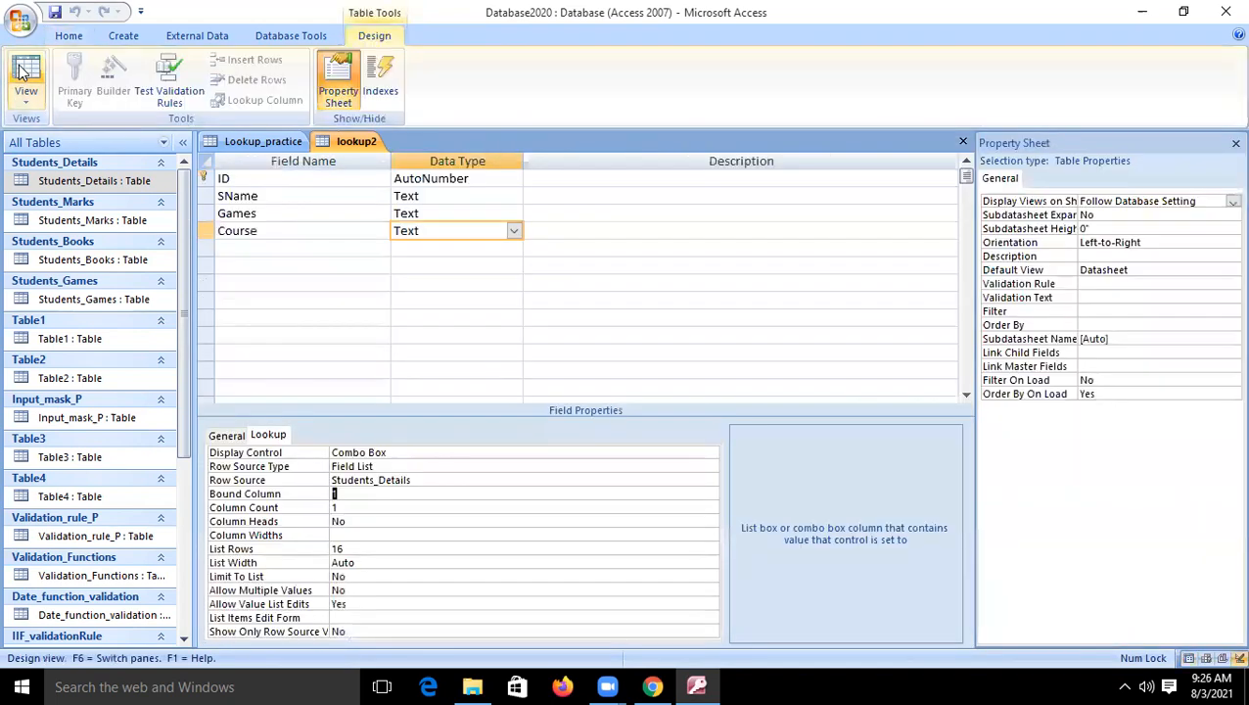
click(394, 467)
click(710, 468)
click(448, 477)
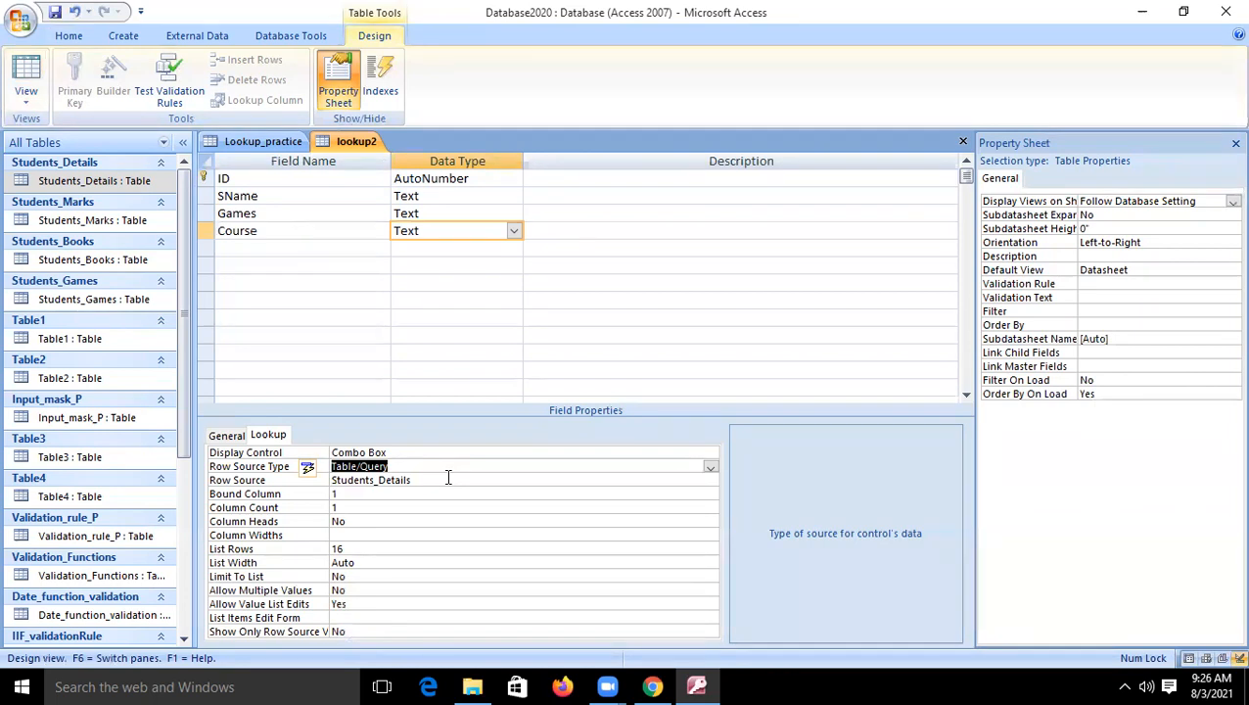
click(396, 480)
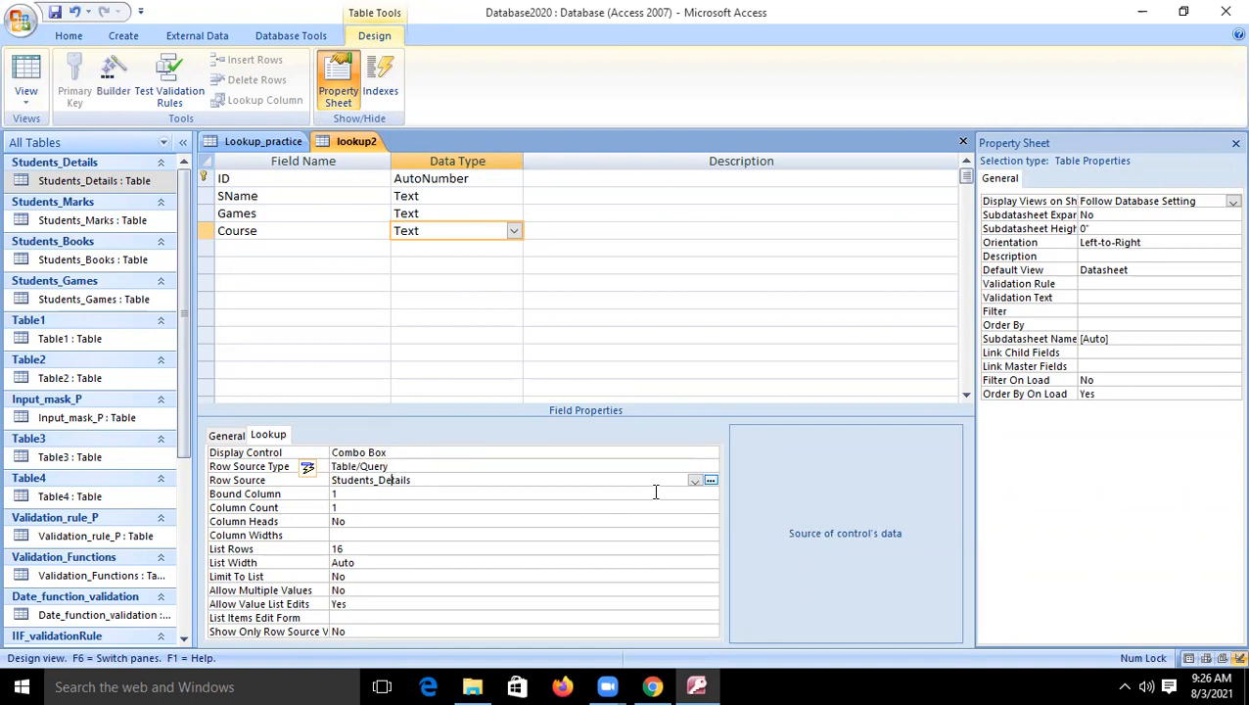
click(694, 481)
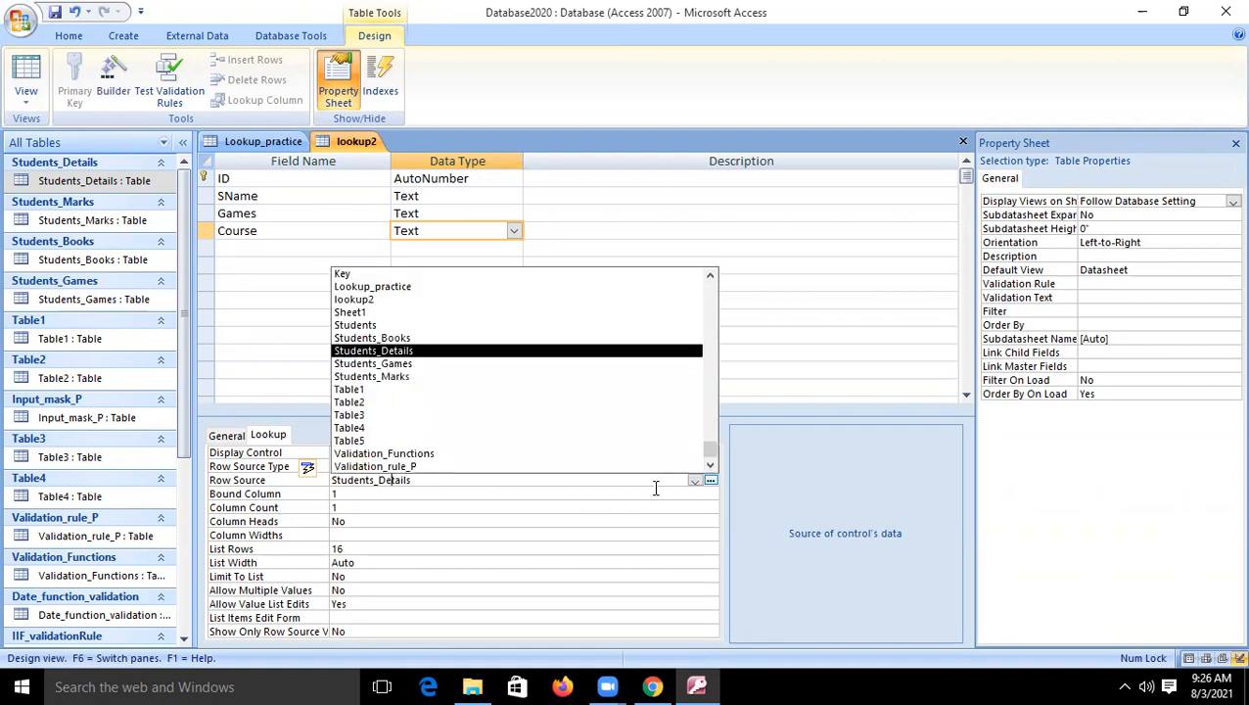
click(404, 354)
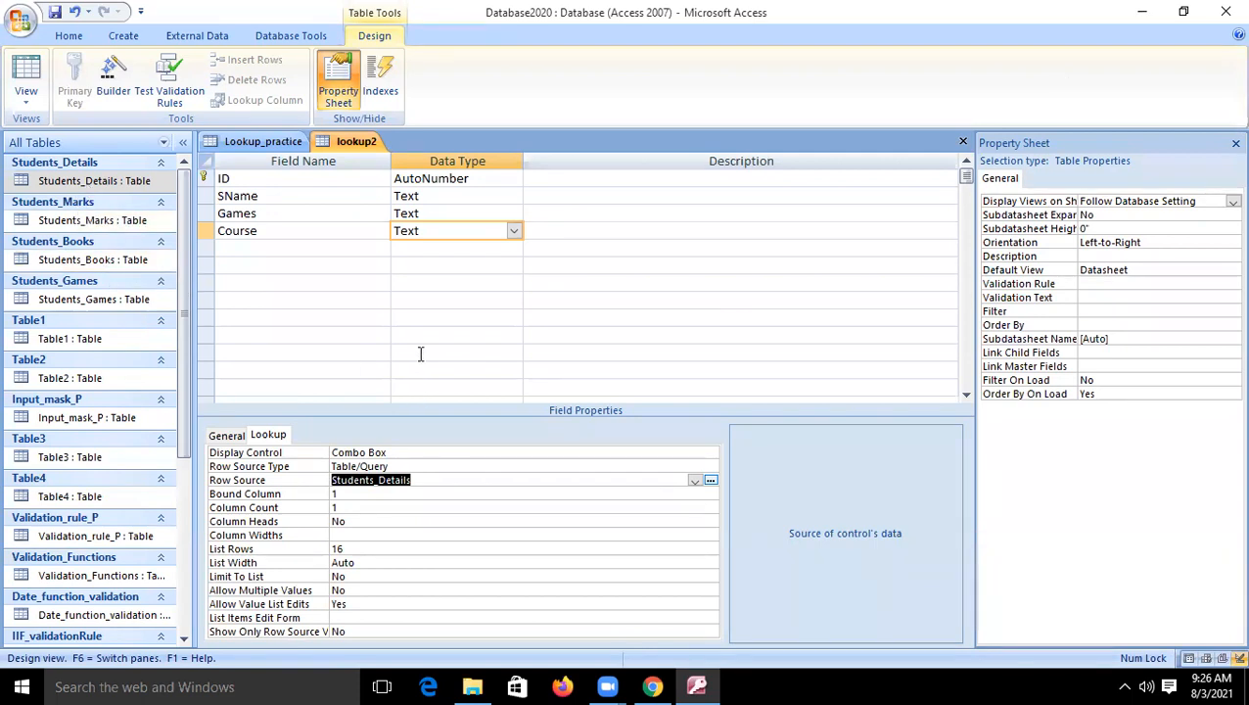
click(411, 510)
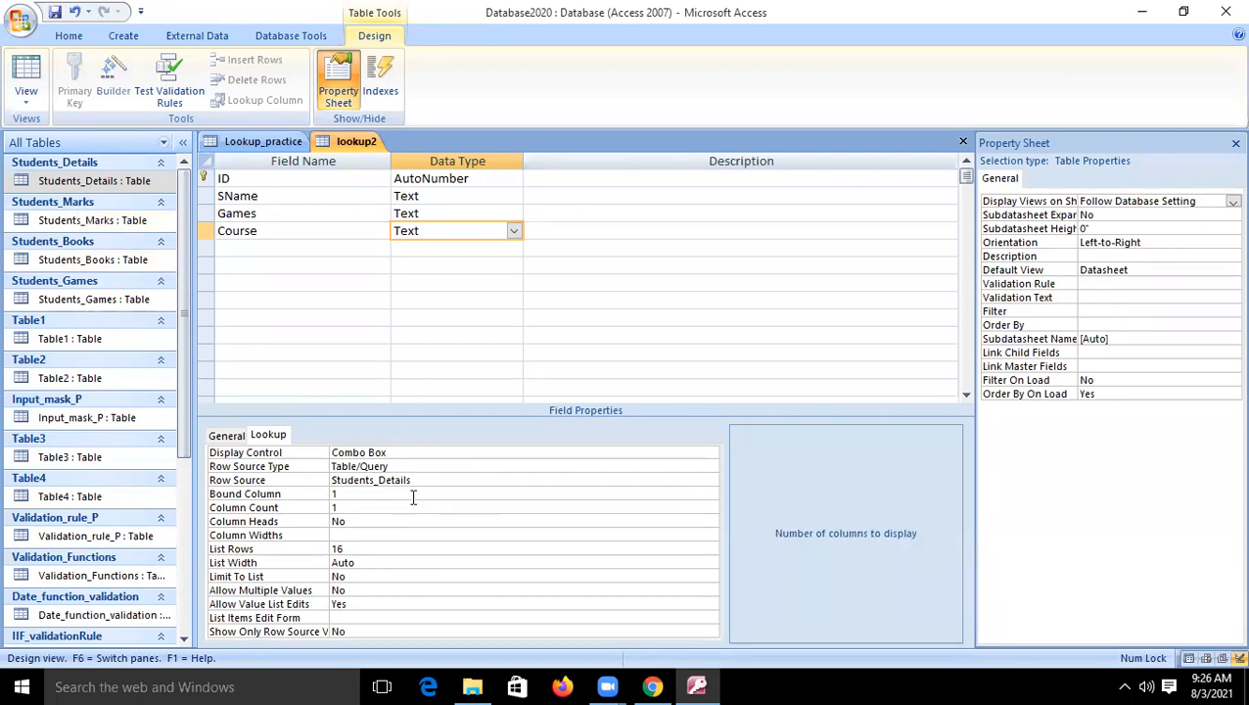
- Widen the Course column in the datasheet and choose the first listed student ID as the first record's course
click(27, 74)
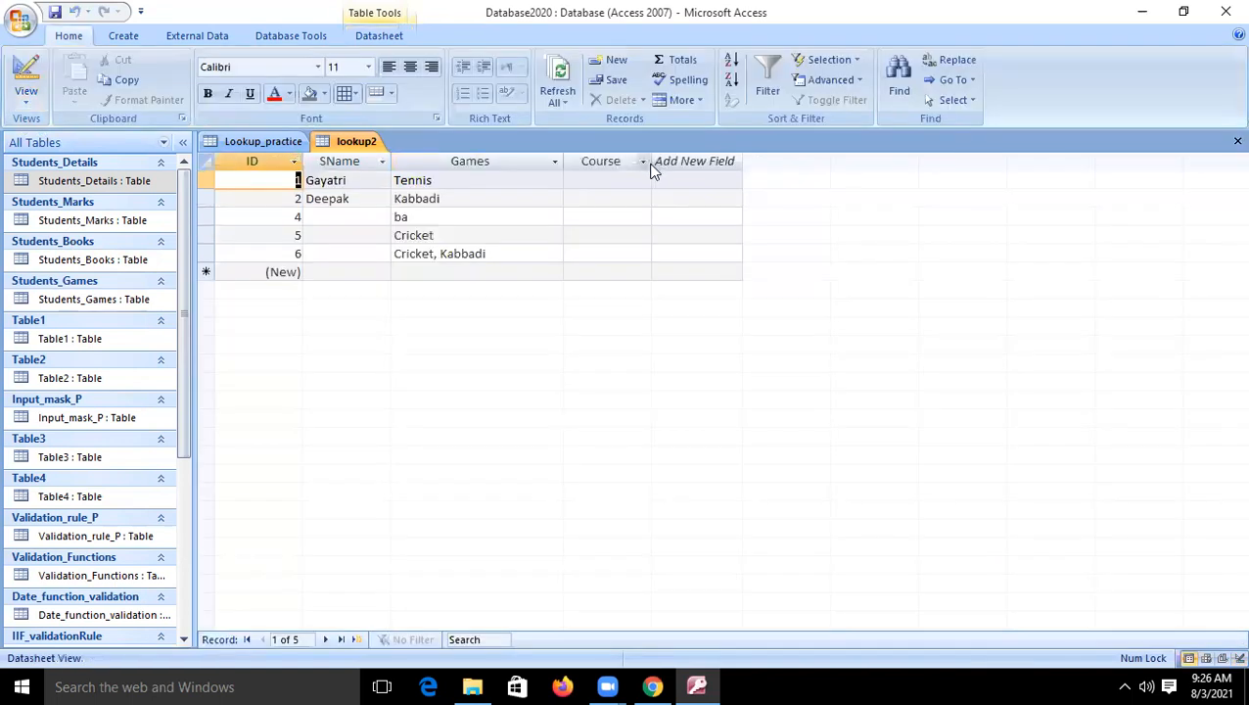
drag(651, 167, 887, 242)
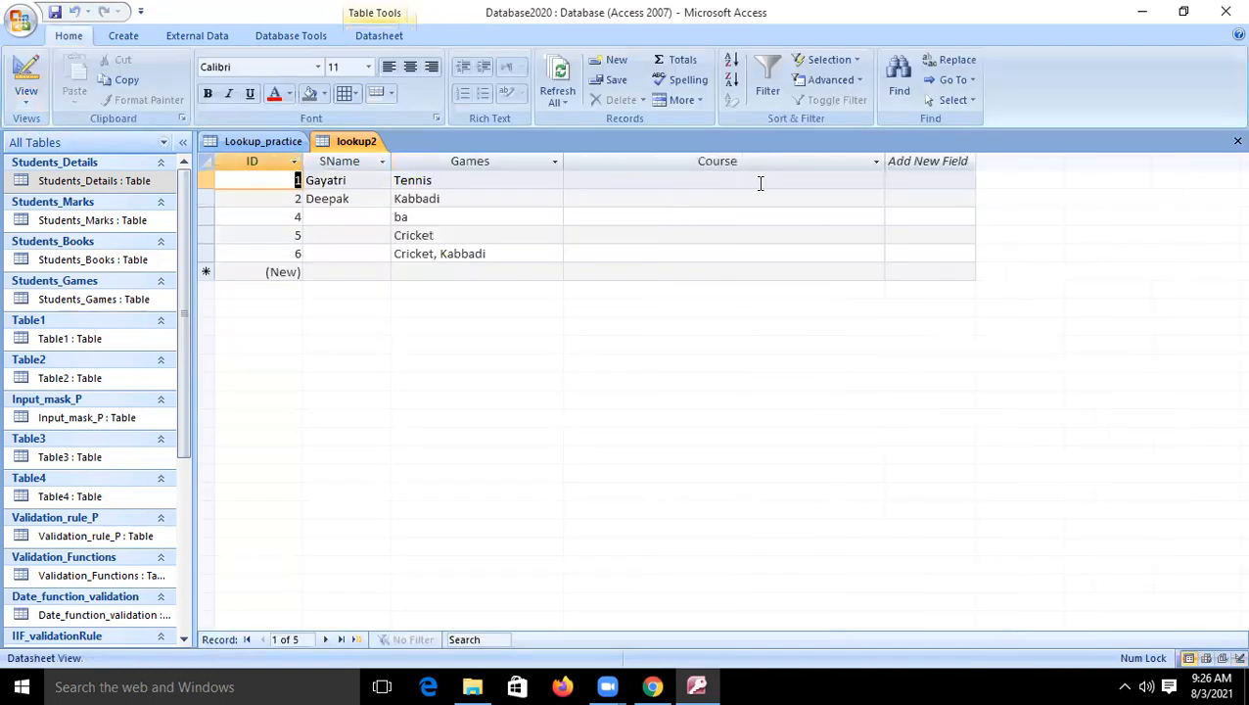
click(758, 180)
click(875, 183)
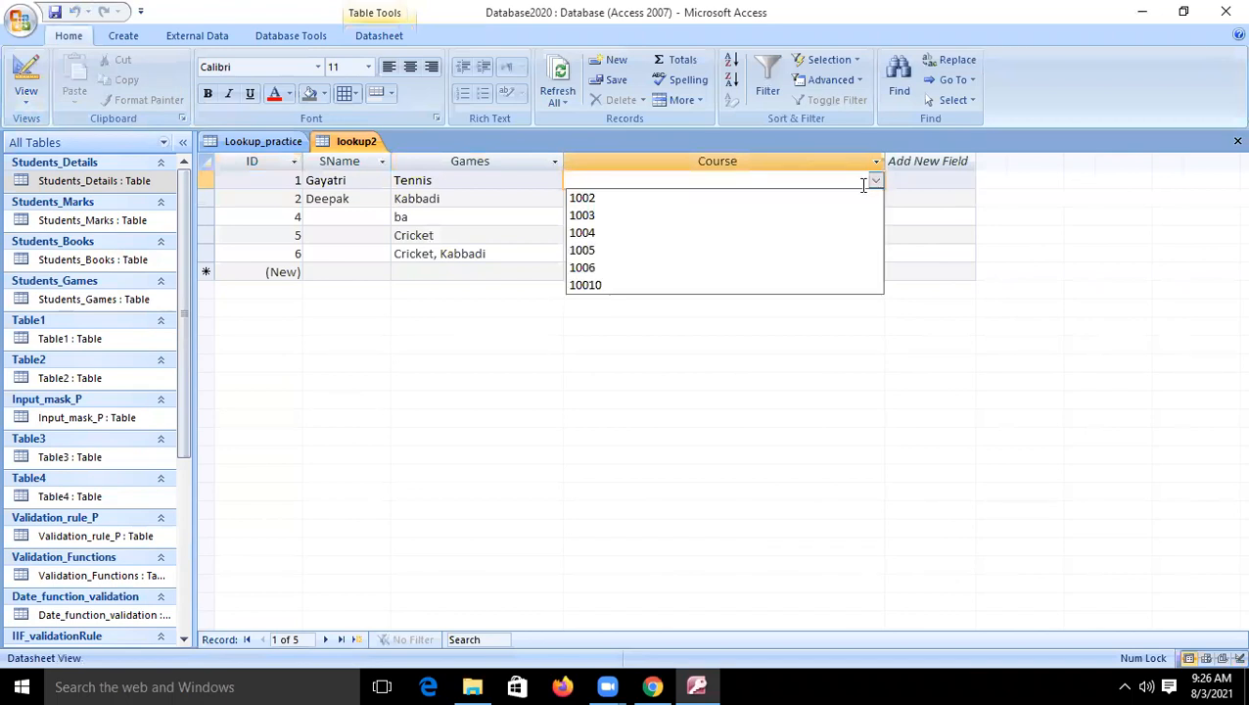
click(618, 198)
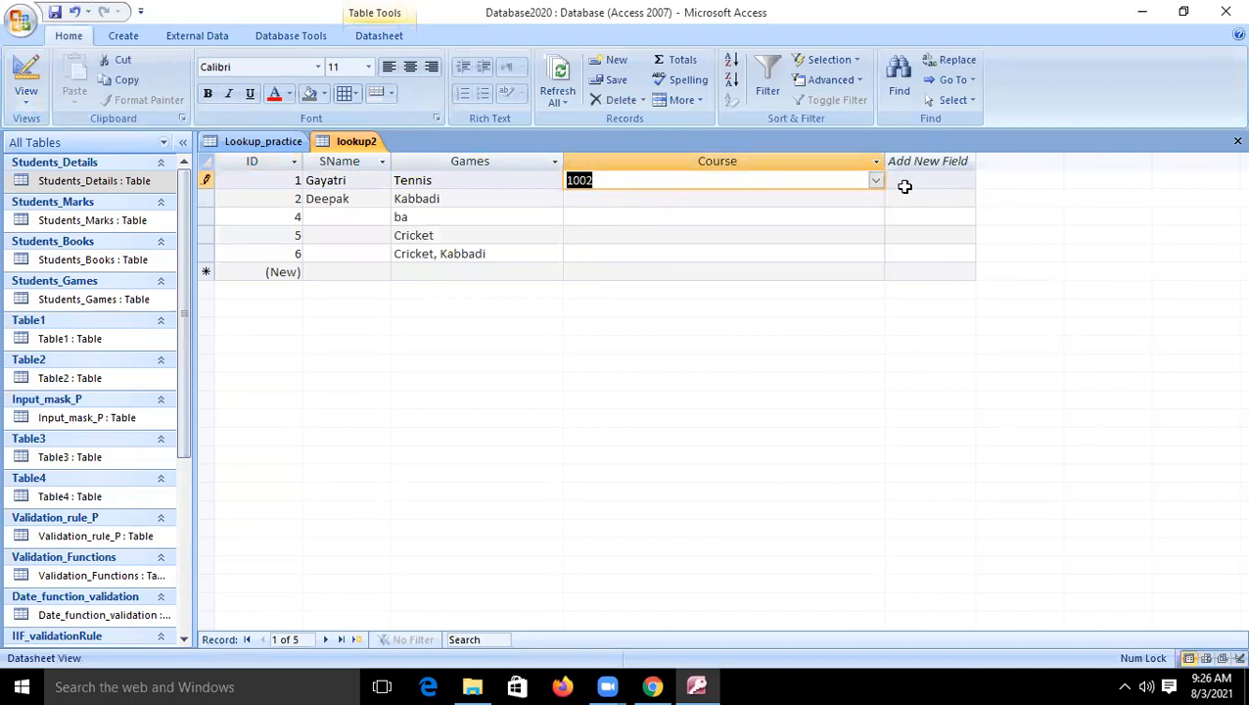
- Clear the first record's Course value and set the Course field's Column Count to 5 in the table design
click(875, 180)
text(10)
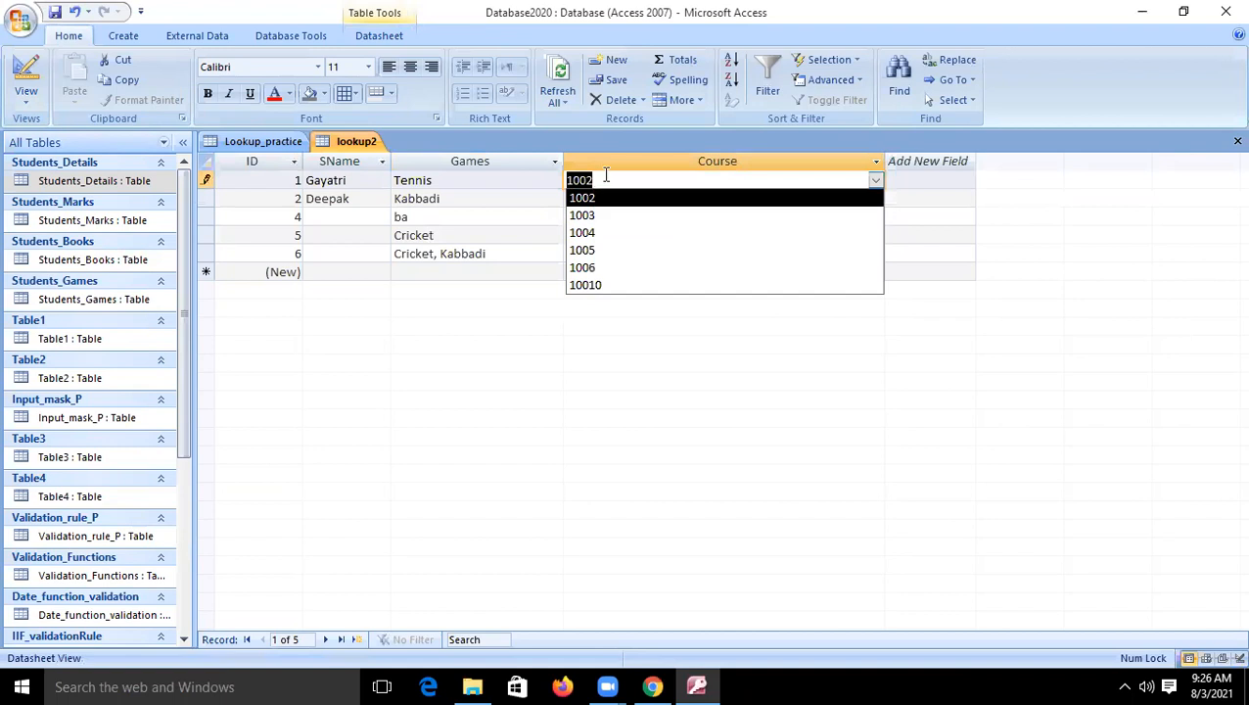
key(BackSpace)
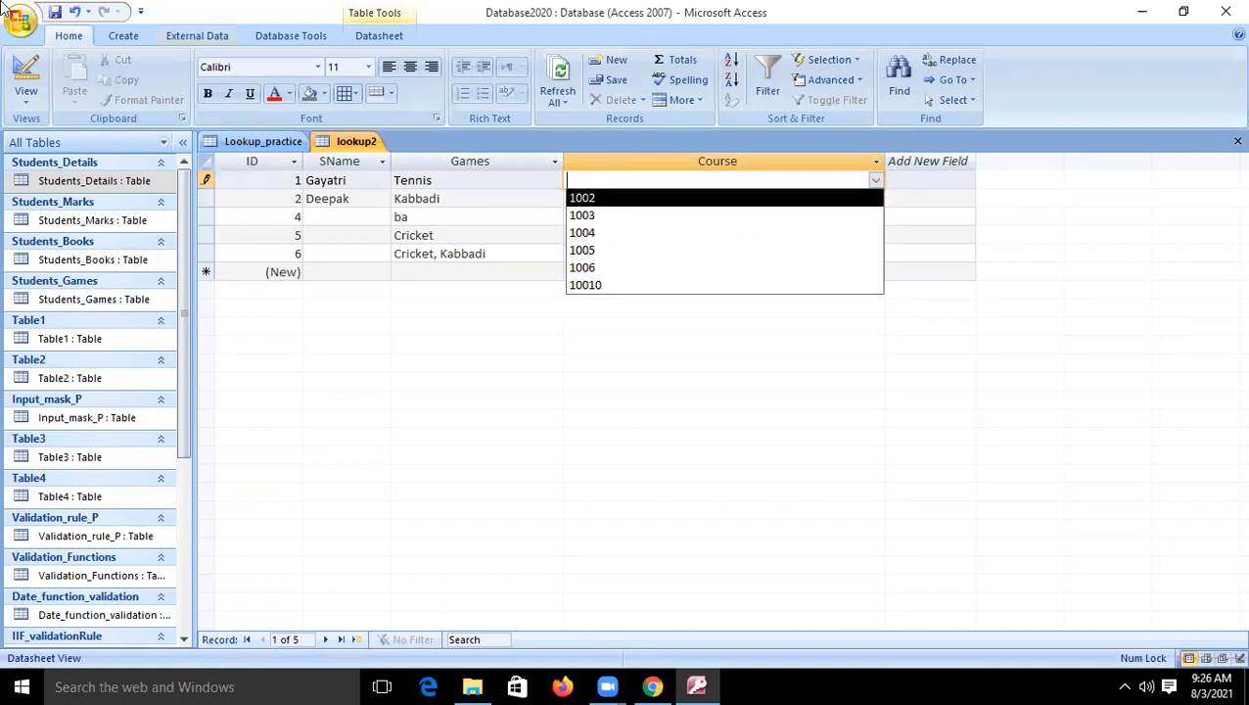
click(27, 70)
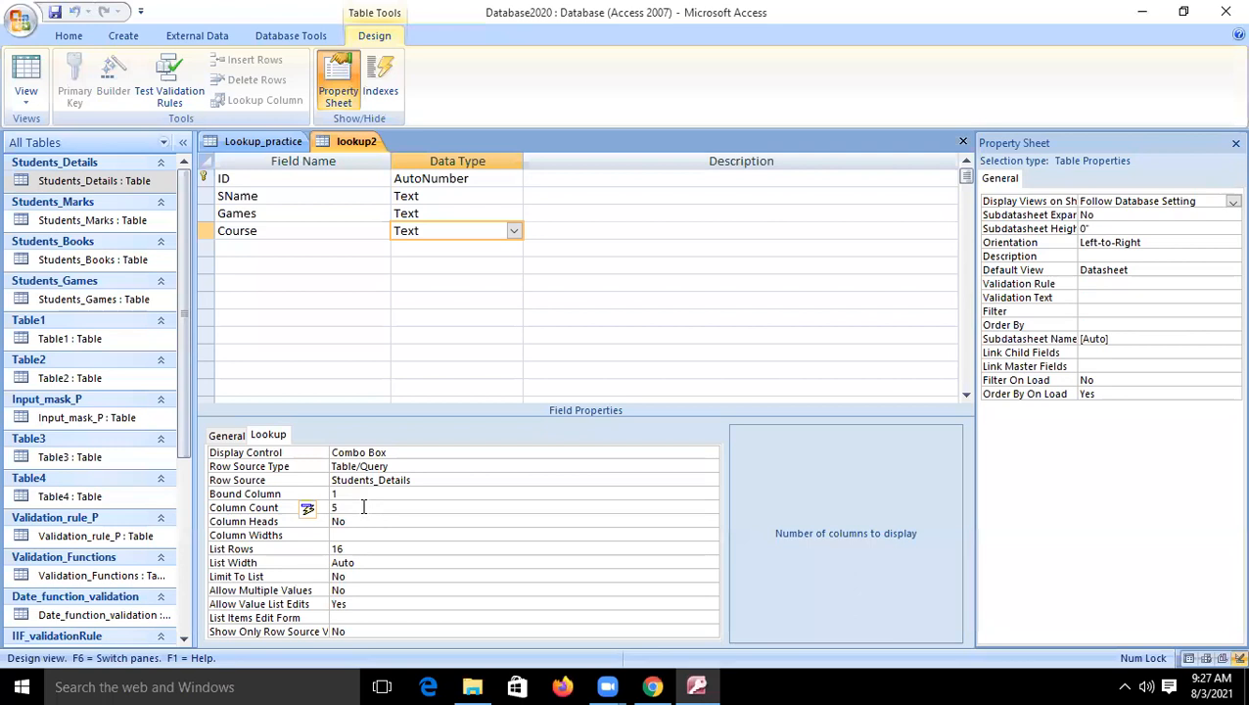
click(27, 74)
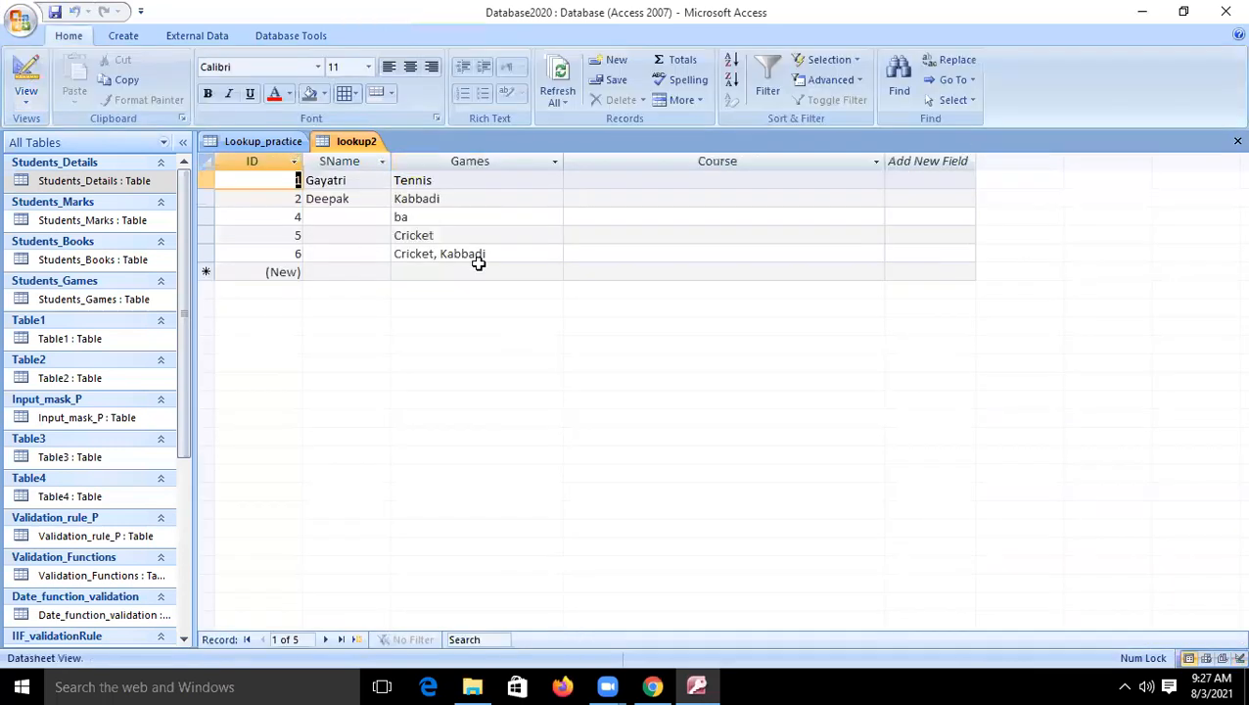
- Choose the first listed student as the first record's Course and reopen the lookup list to check its columns
click(747, 179)
click(875, 180)
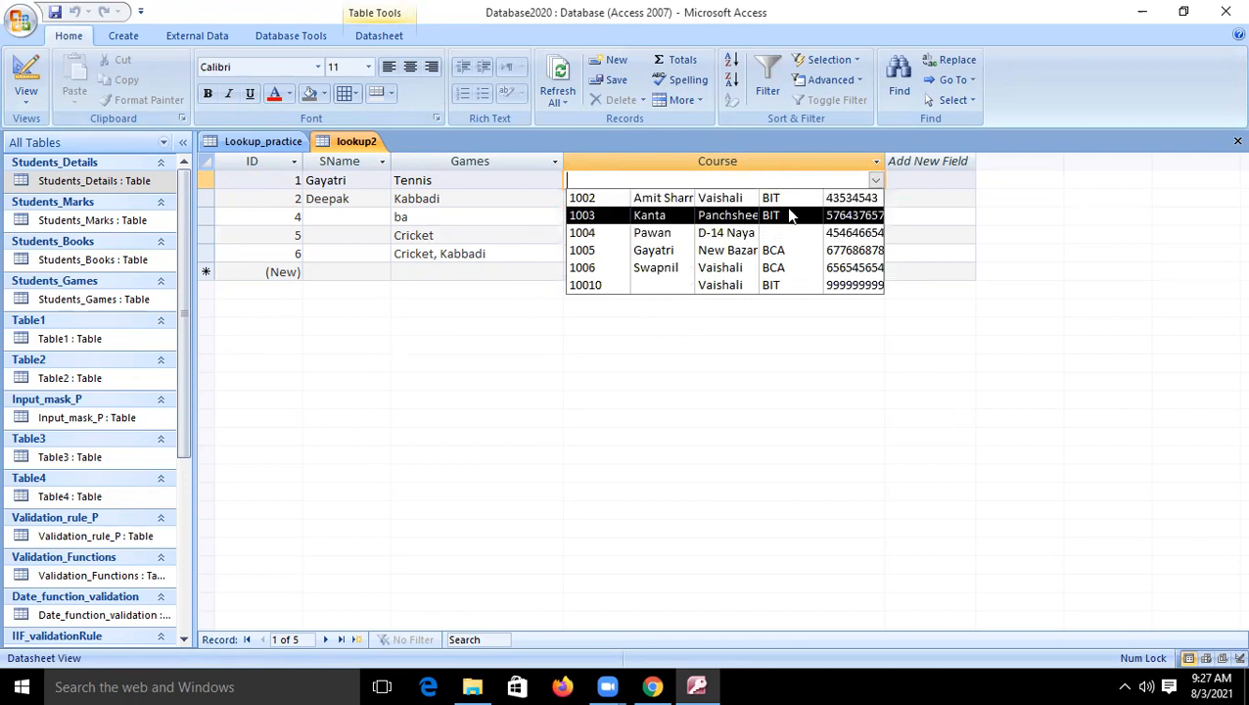
click(591, 199)
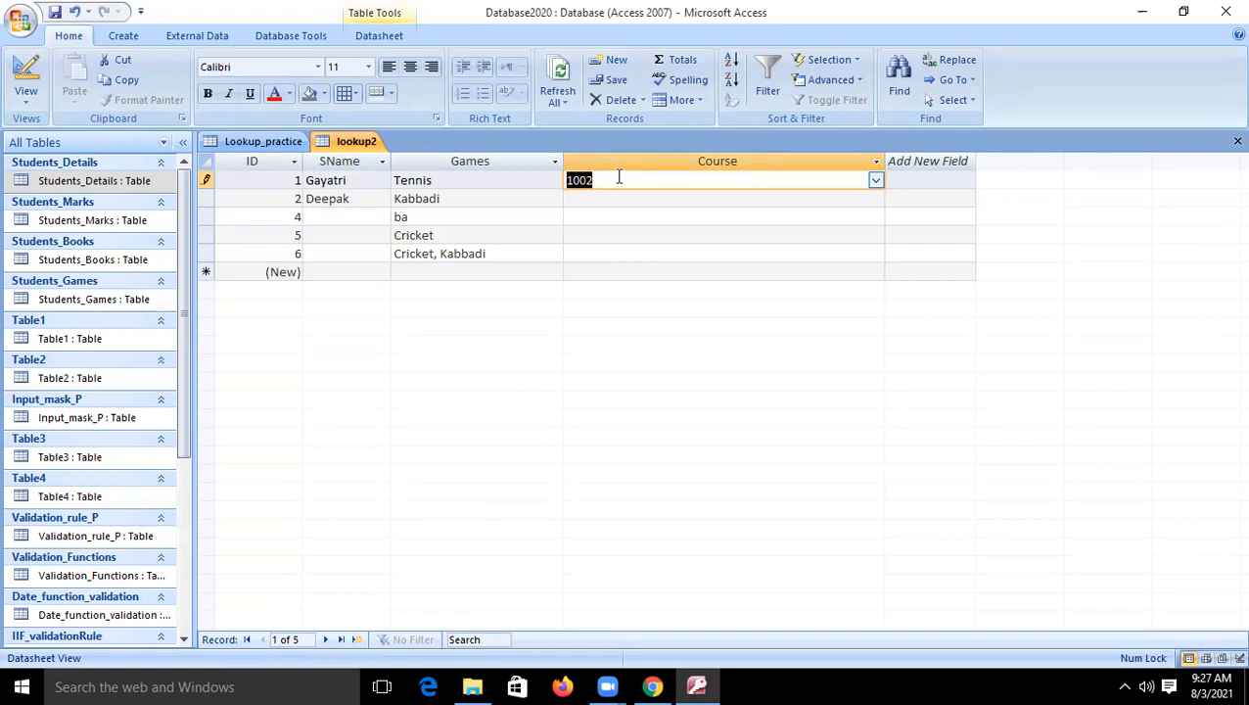
click(607, 180)
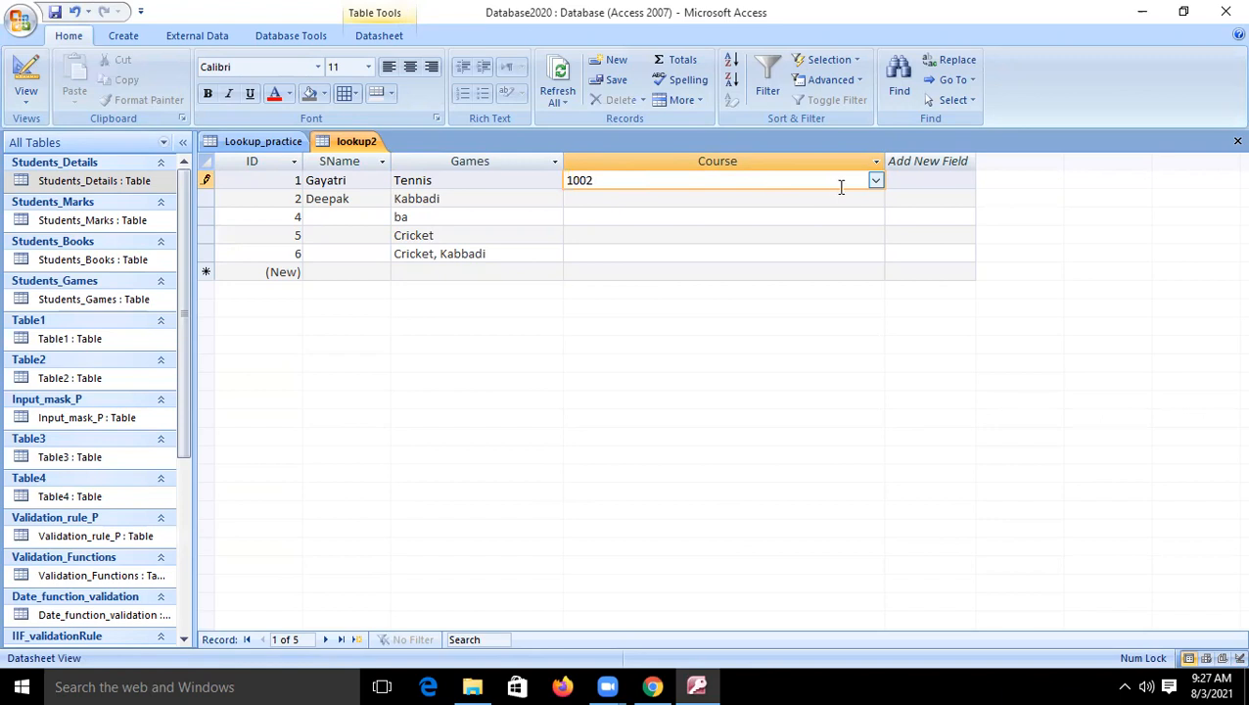
click(873, 181)
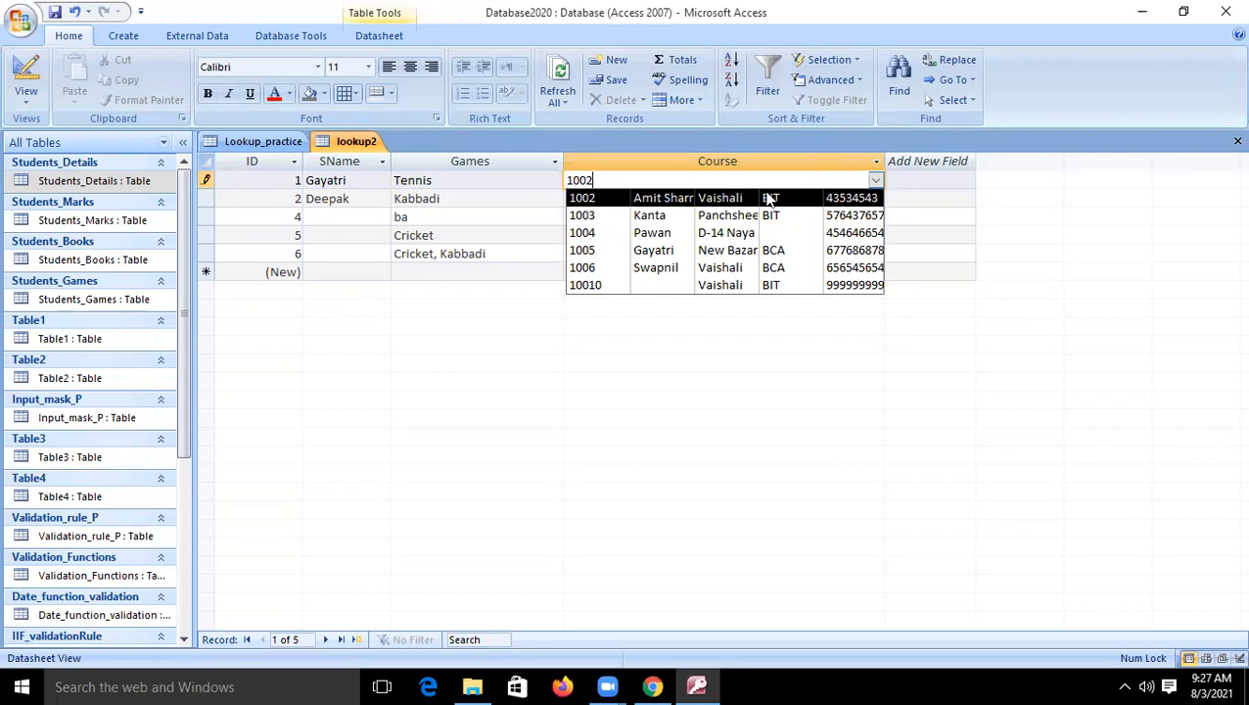
- Set the Course field's Bound Column to 4 and return to the datasheet
click(26, 70)
click(372, 492)
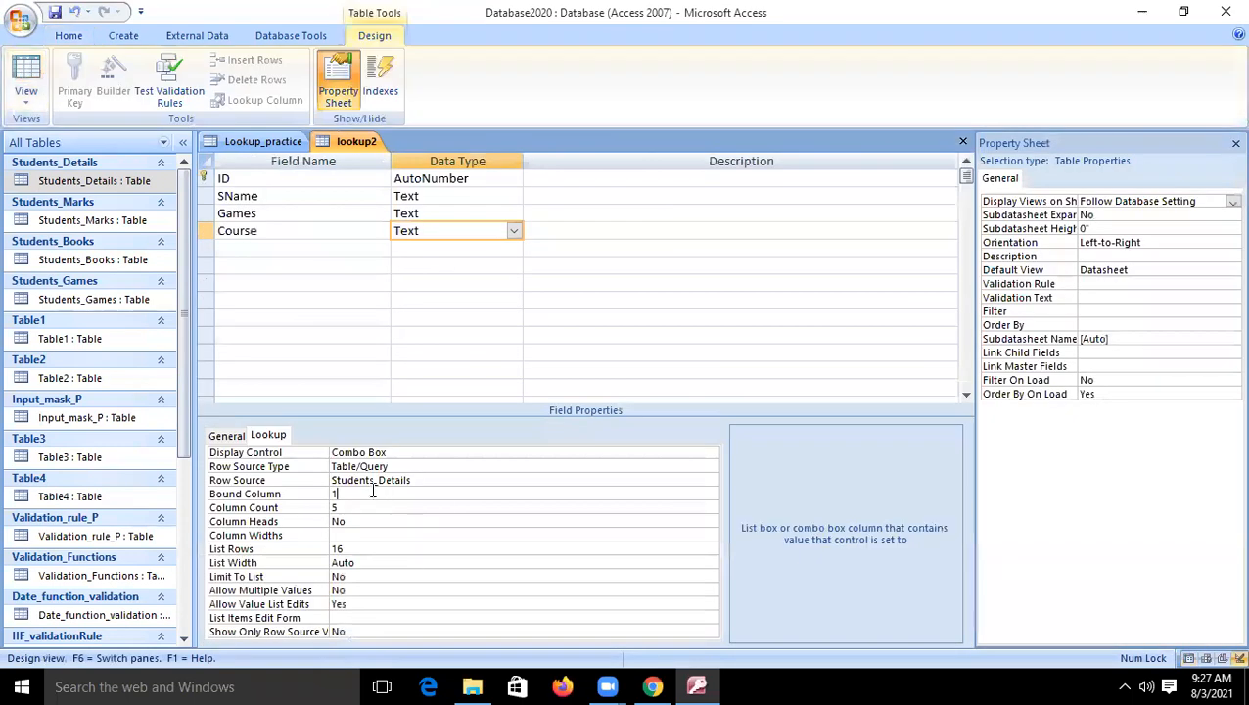
key(Return)
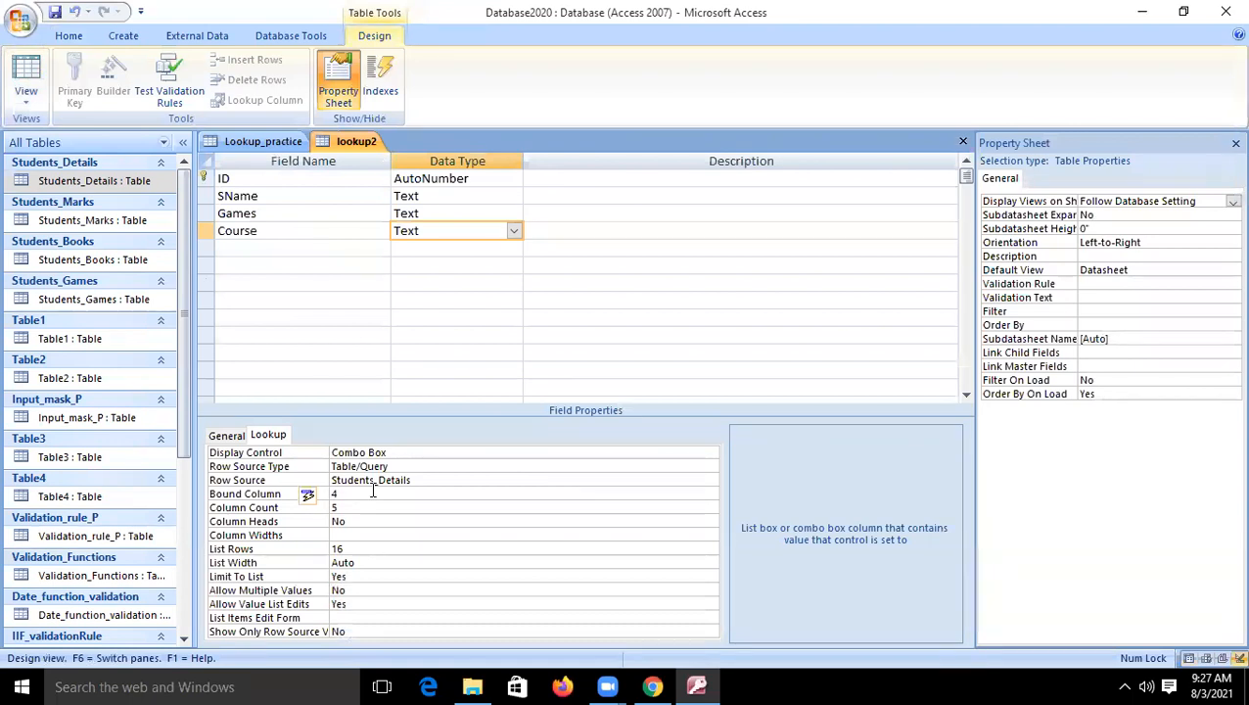
click(26, 71)
- Choose the fourth listed student, a BCA entry, as the first record's Course and commit the record
click(673, 180)
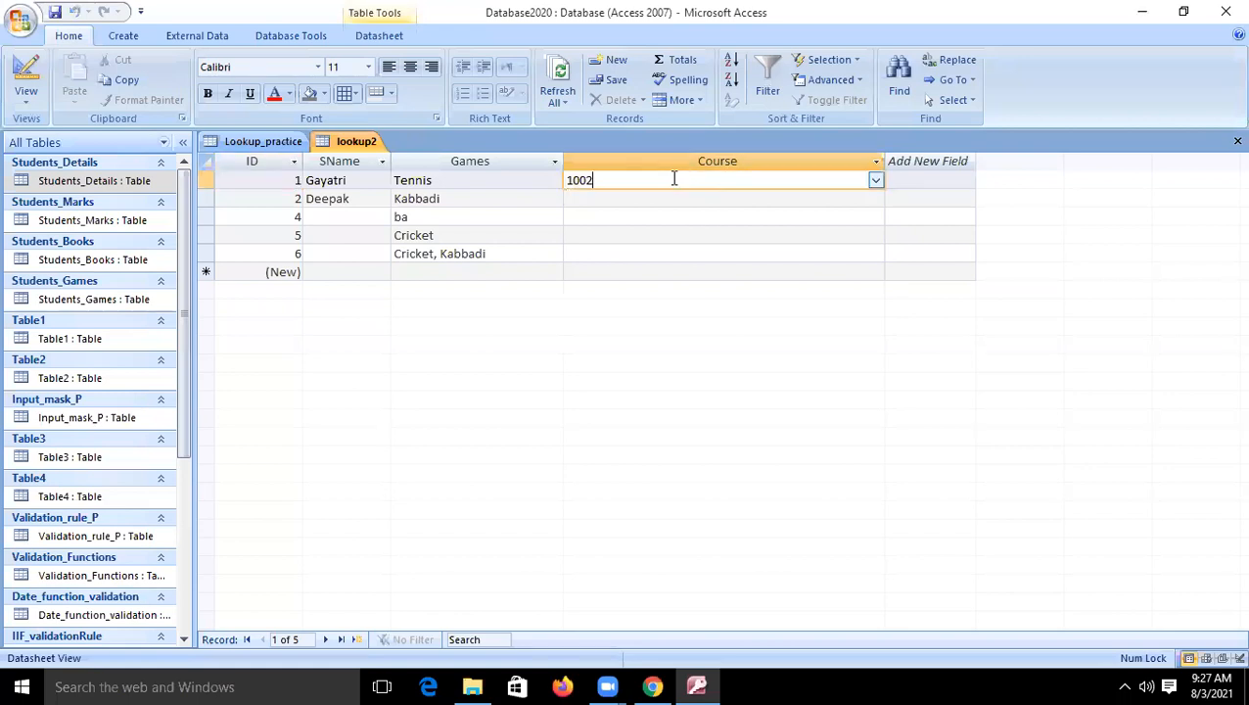
click(869, 180)
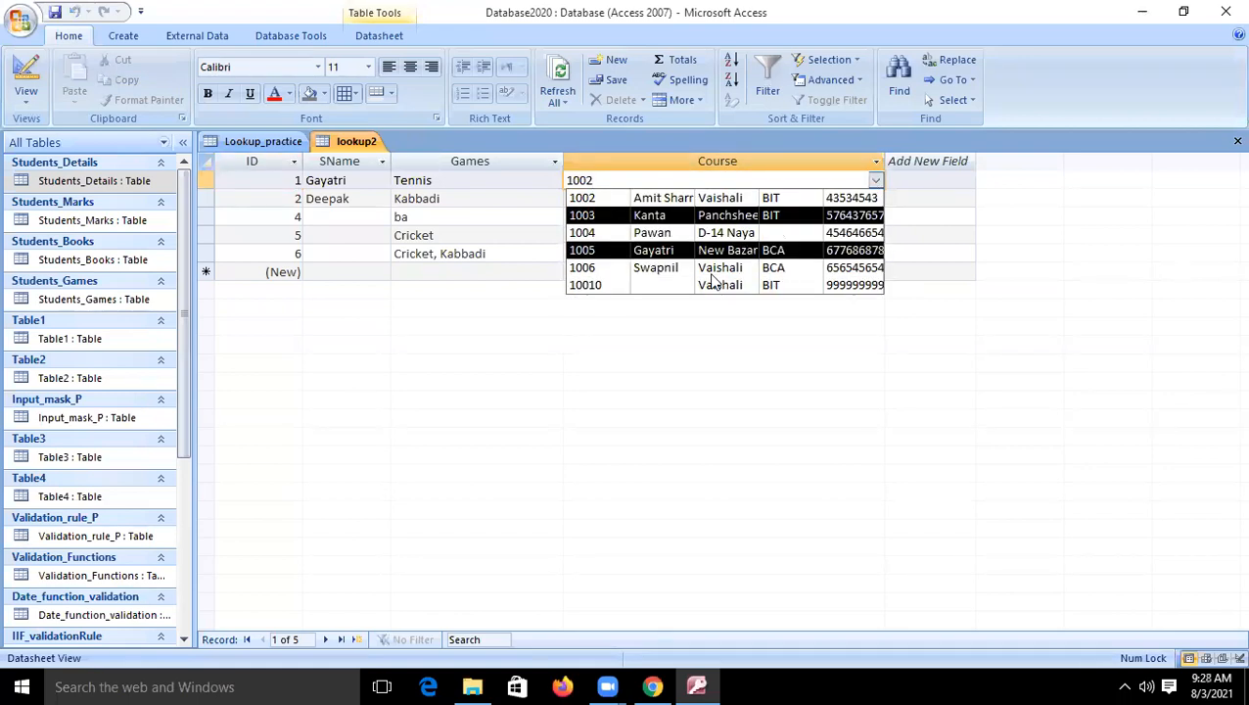
click(723, 254)
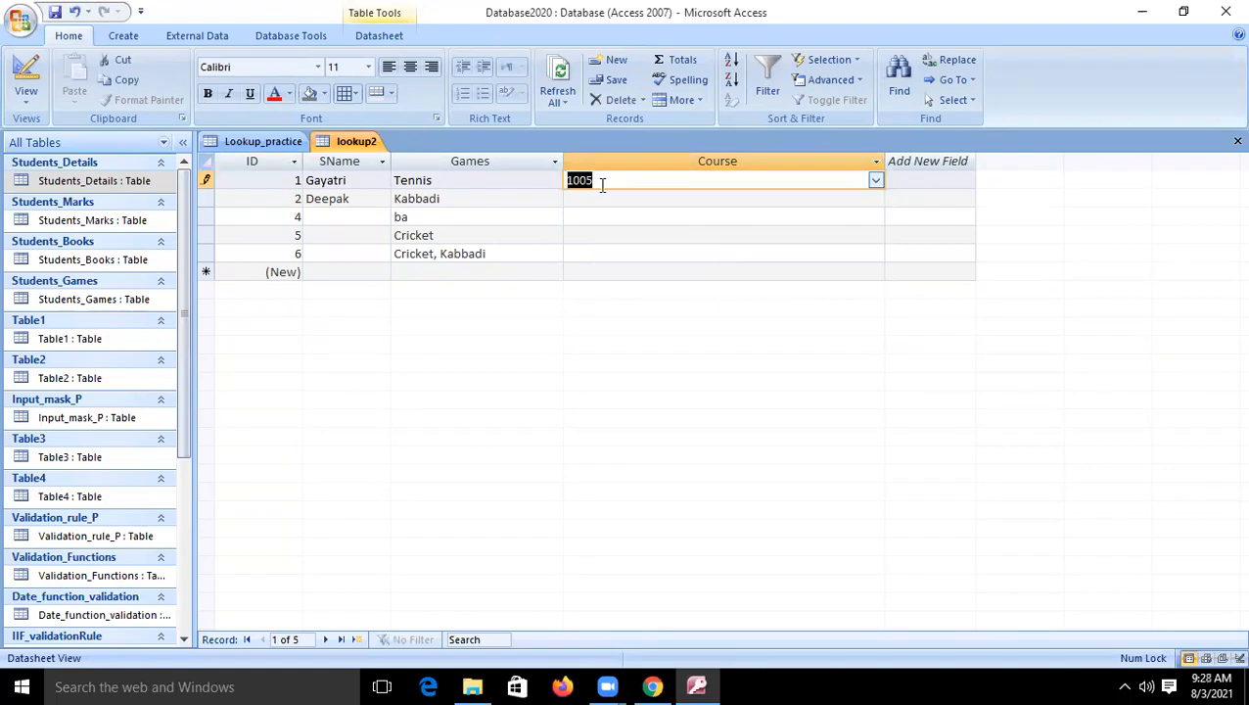
click(603, 194)
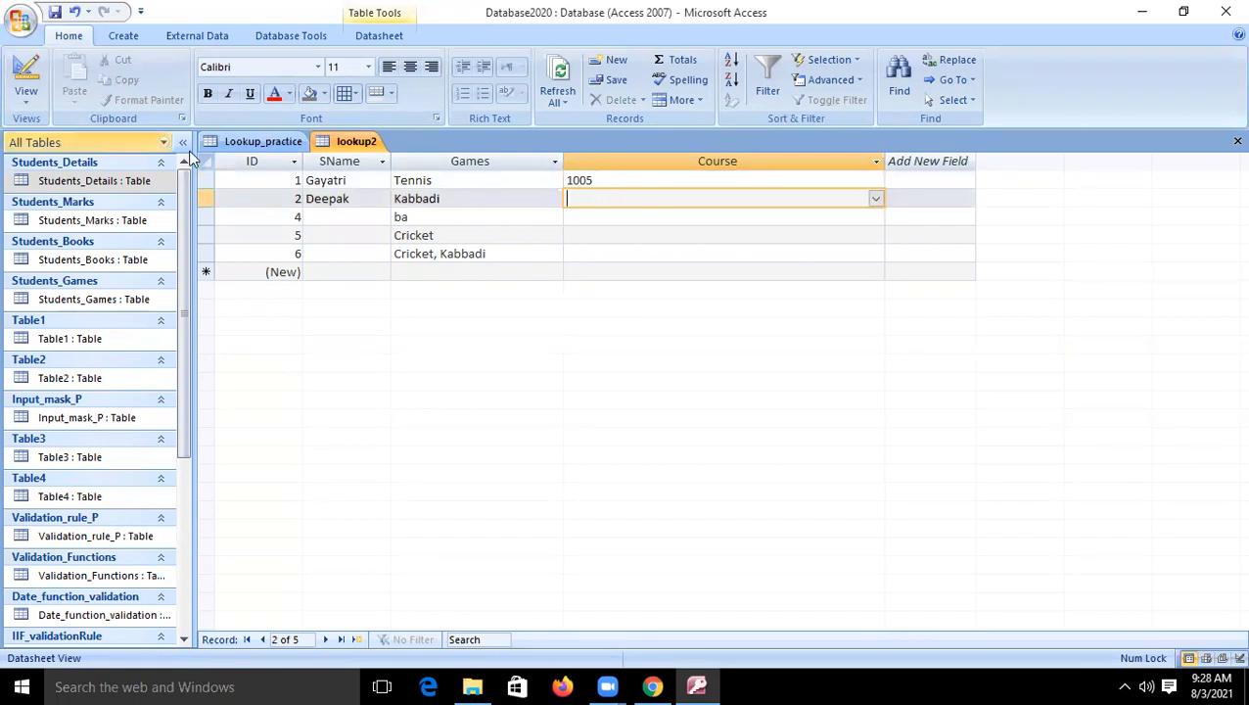
- Examine the Display Control options available for the Course field in the table design
click(30, 77)
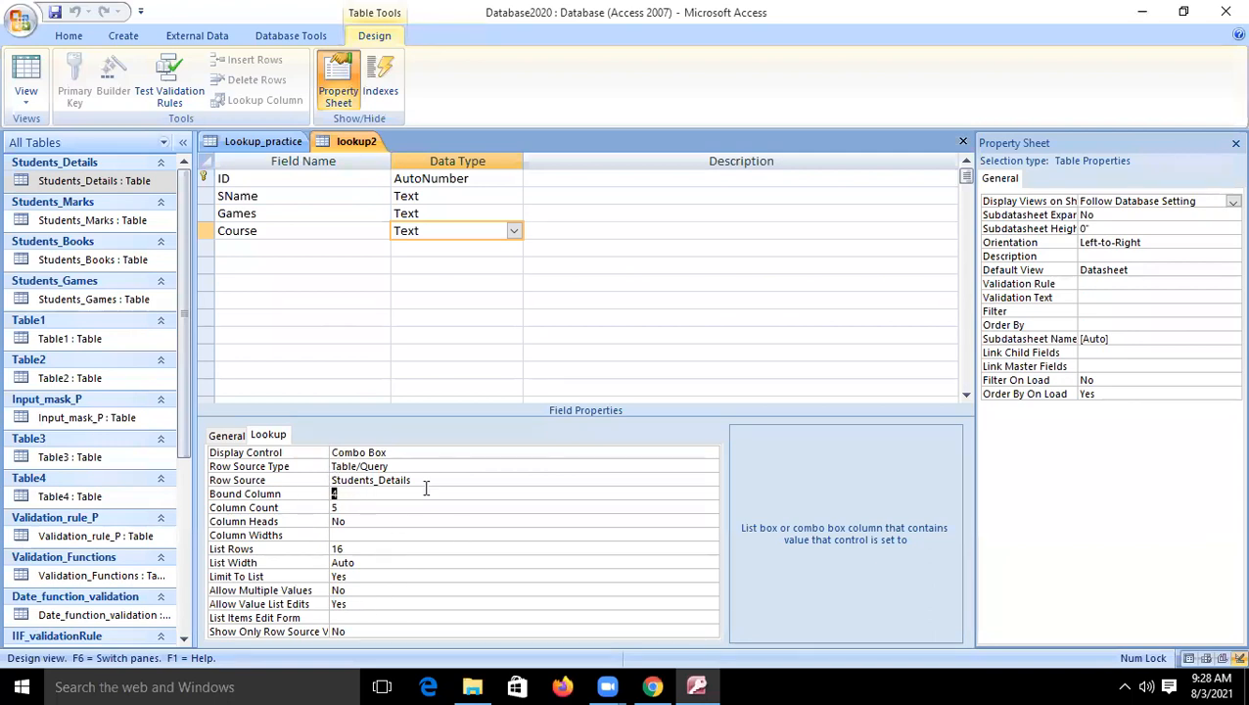
click(440, 454)
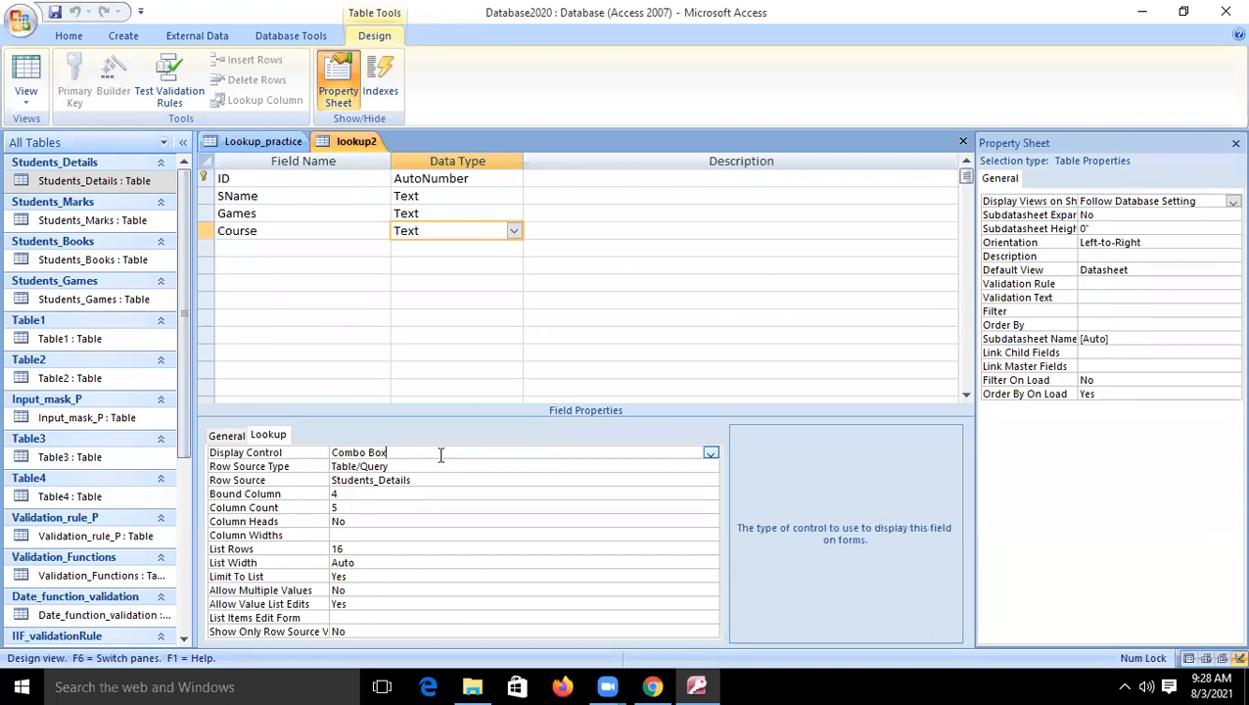
click(711, 455)
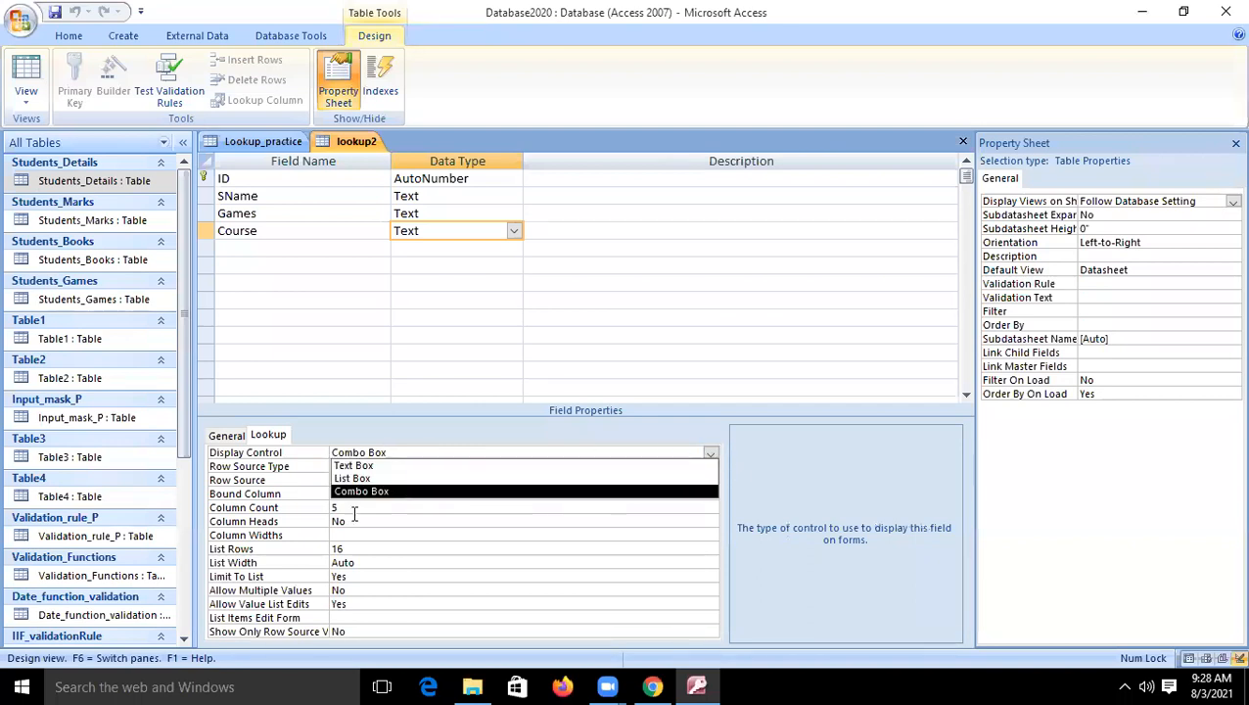
click(370, 561)
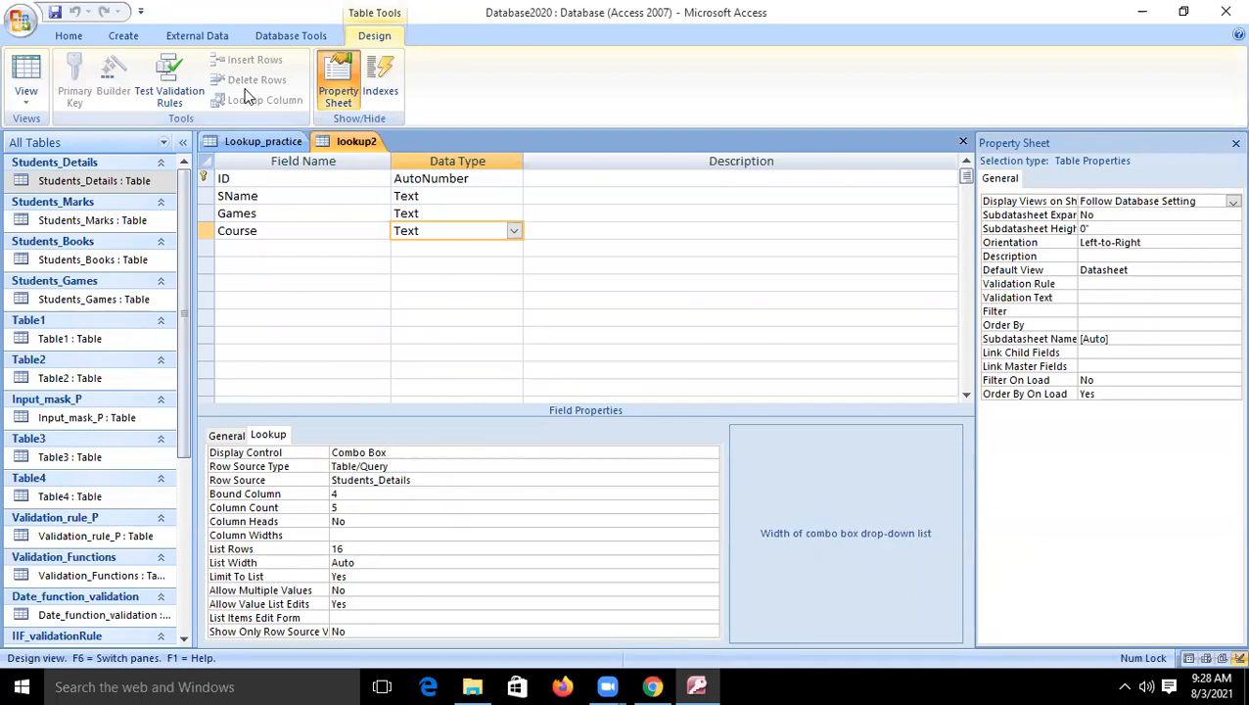
- Review the lookup properties of the Games field
click(444, 295)
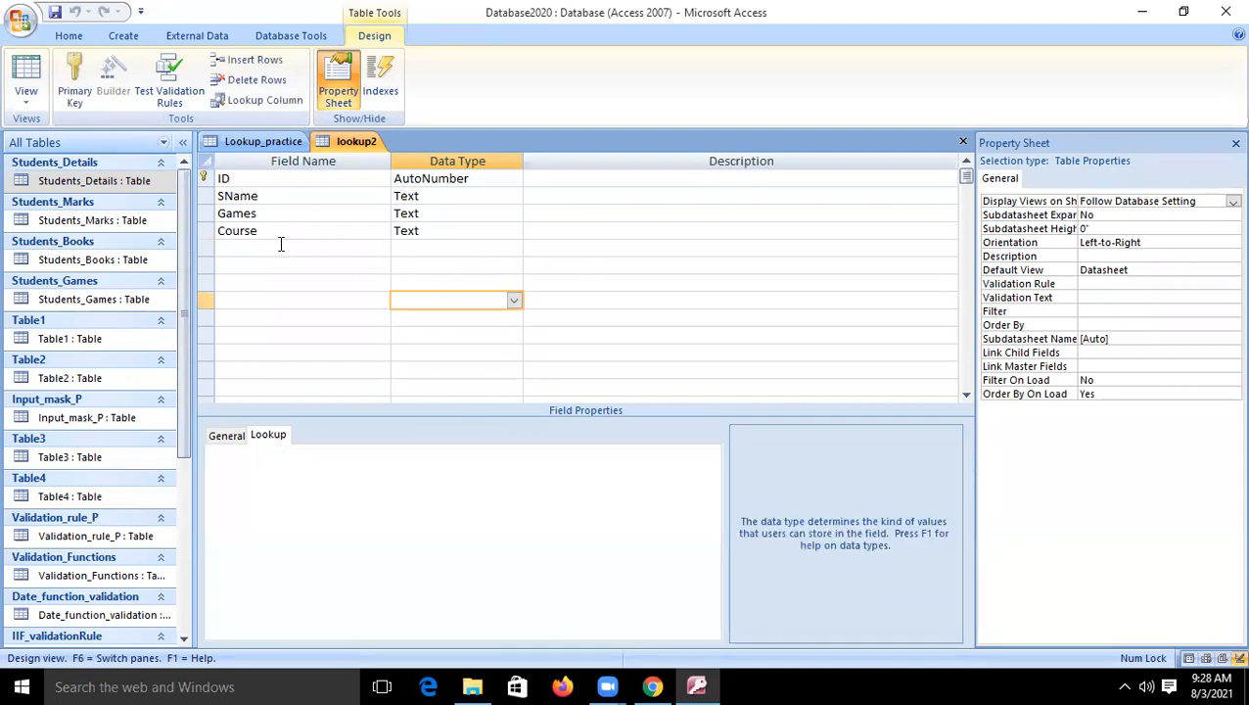
click(280, 242)
click(263, 214)
drag(263, 215, 224, 219)
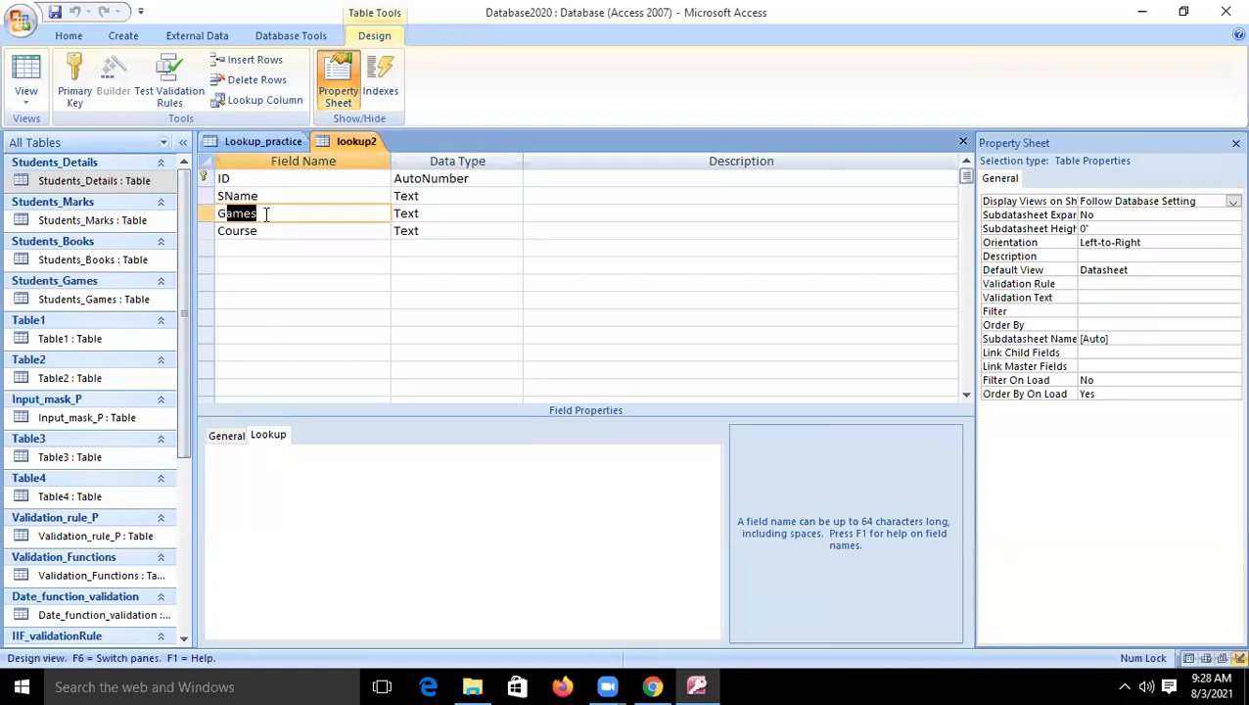
click(265, 214)
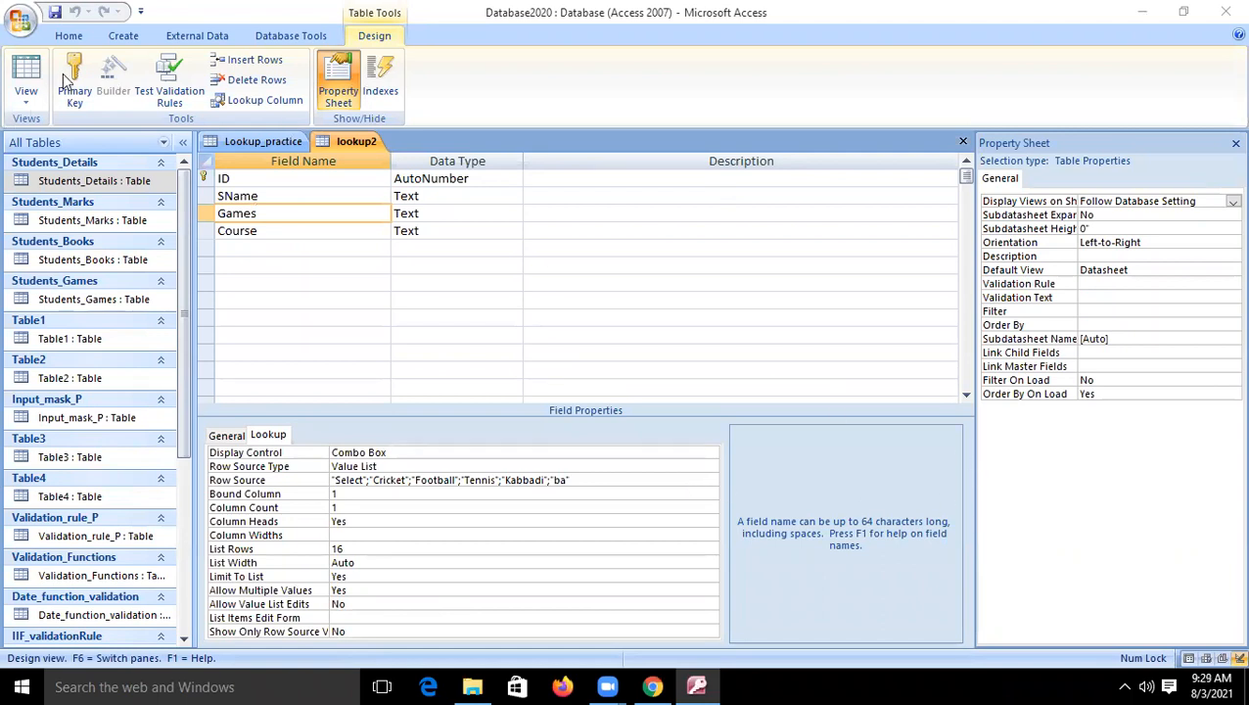
- View the Lookup_practice table's records in Datasheet View and close that table
click(270, 141)
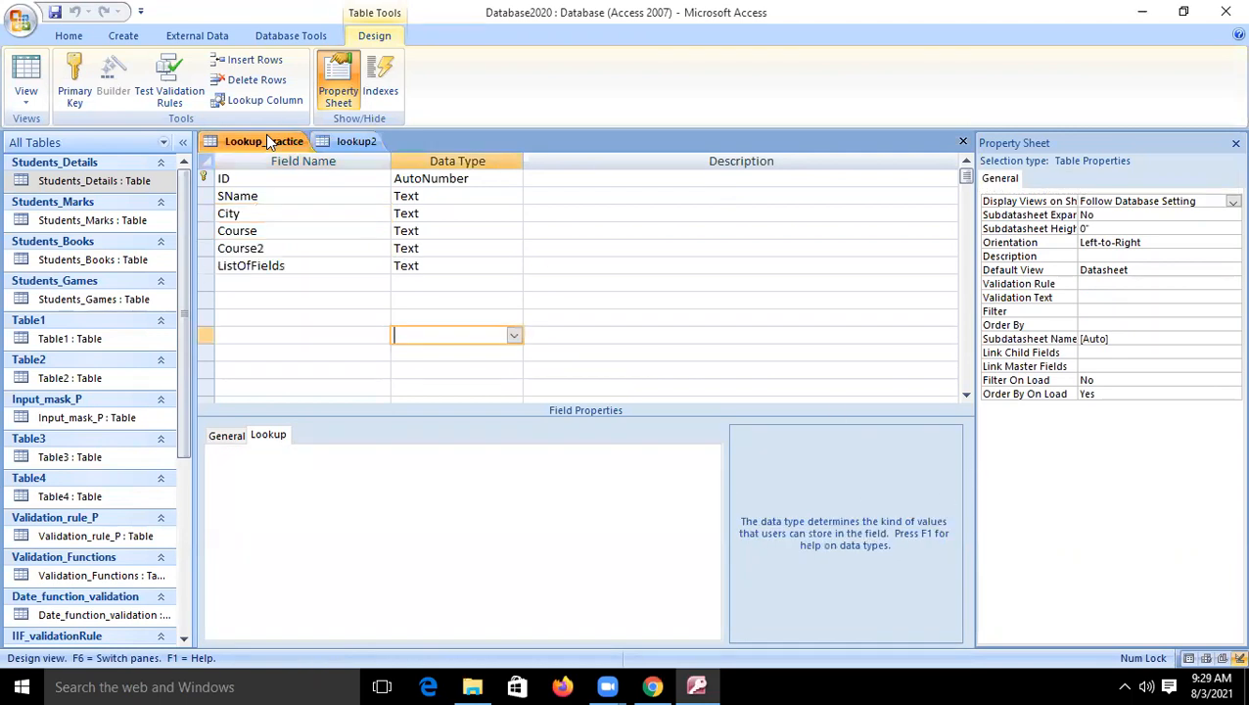
click(15, 98)
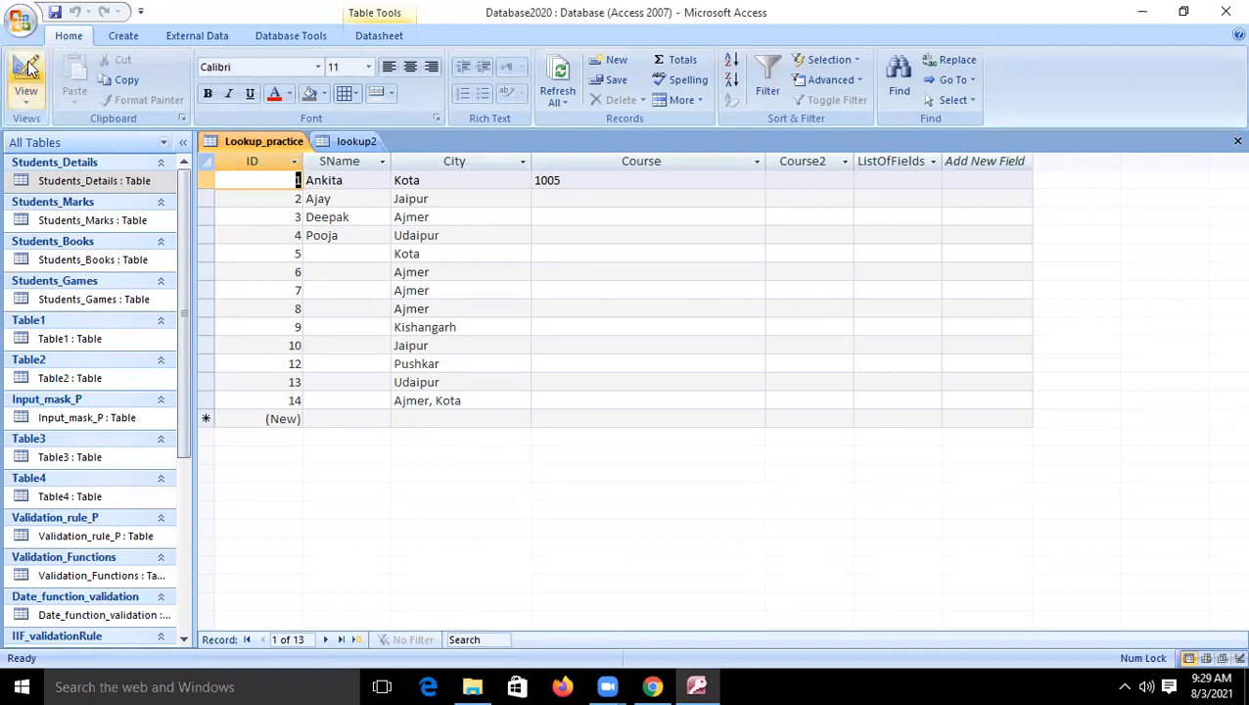
right_click(275, 145)
click(329, 175)
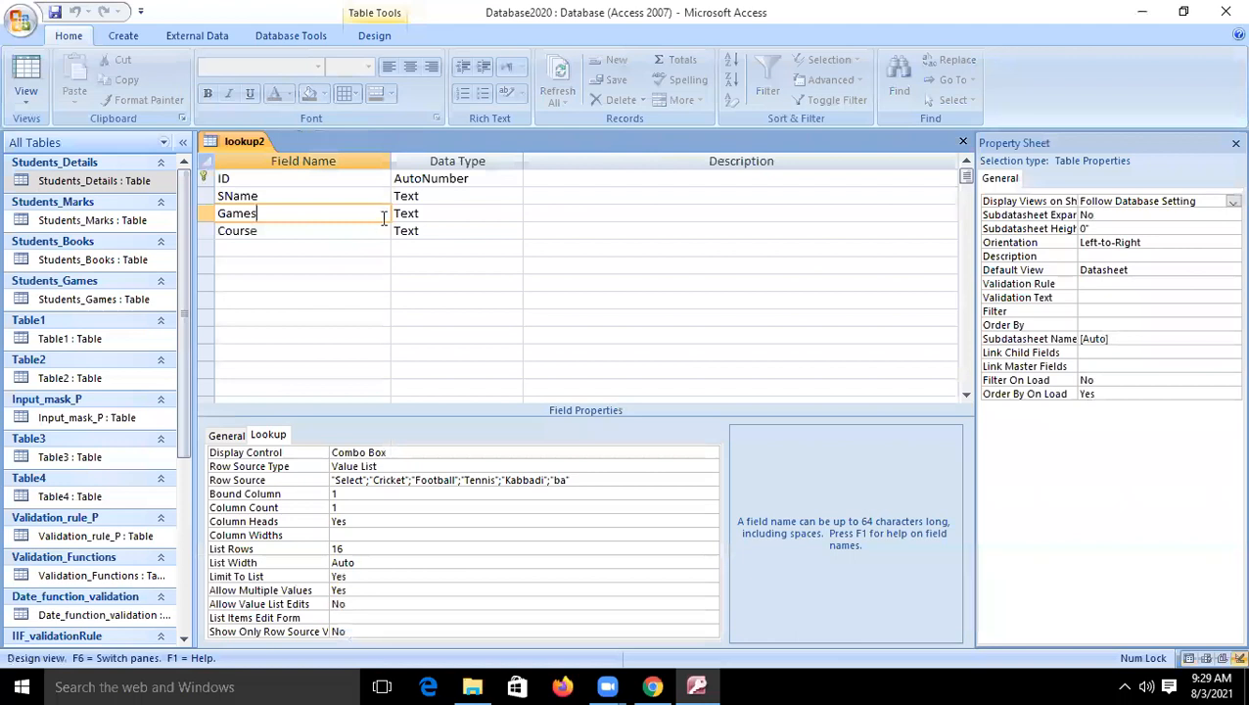
- Add a new field named Games2 with the Text data type below Course
click(446, 213)
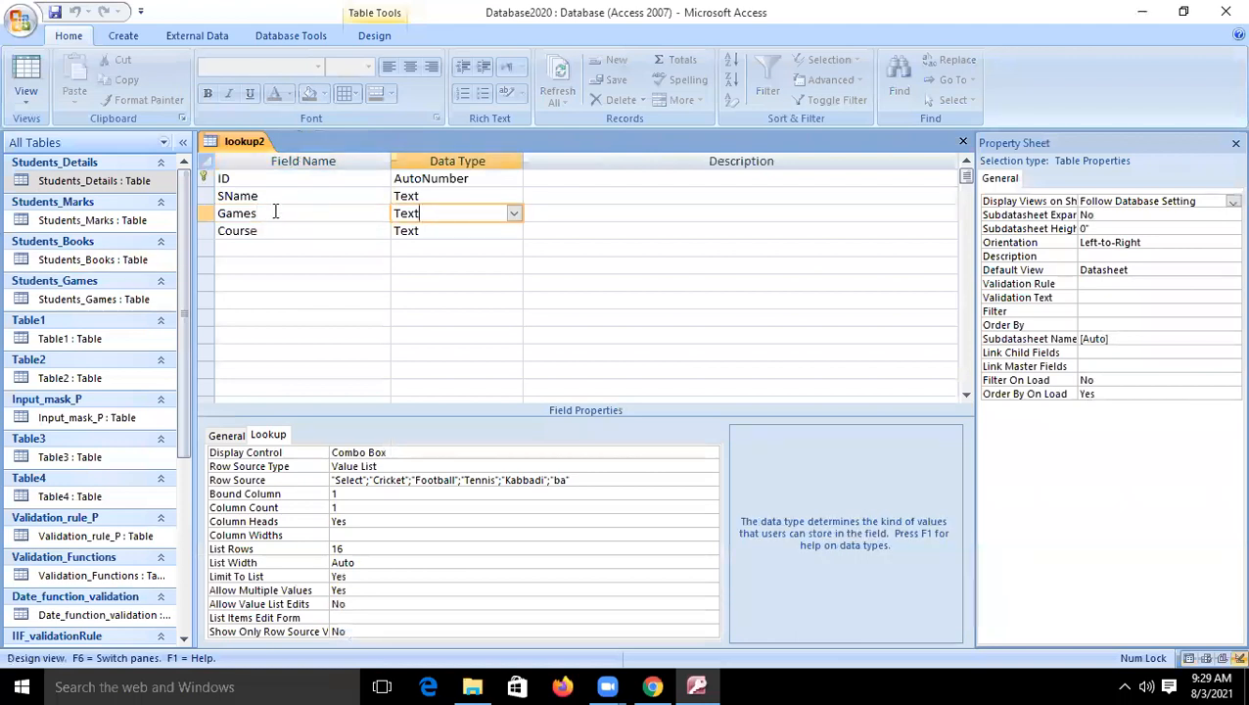
click(245, 248)
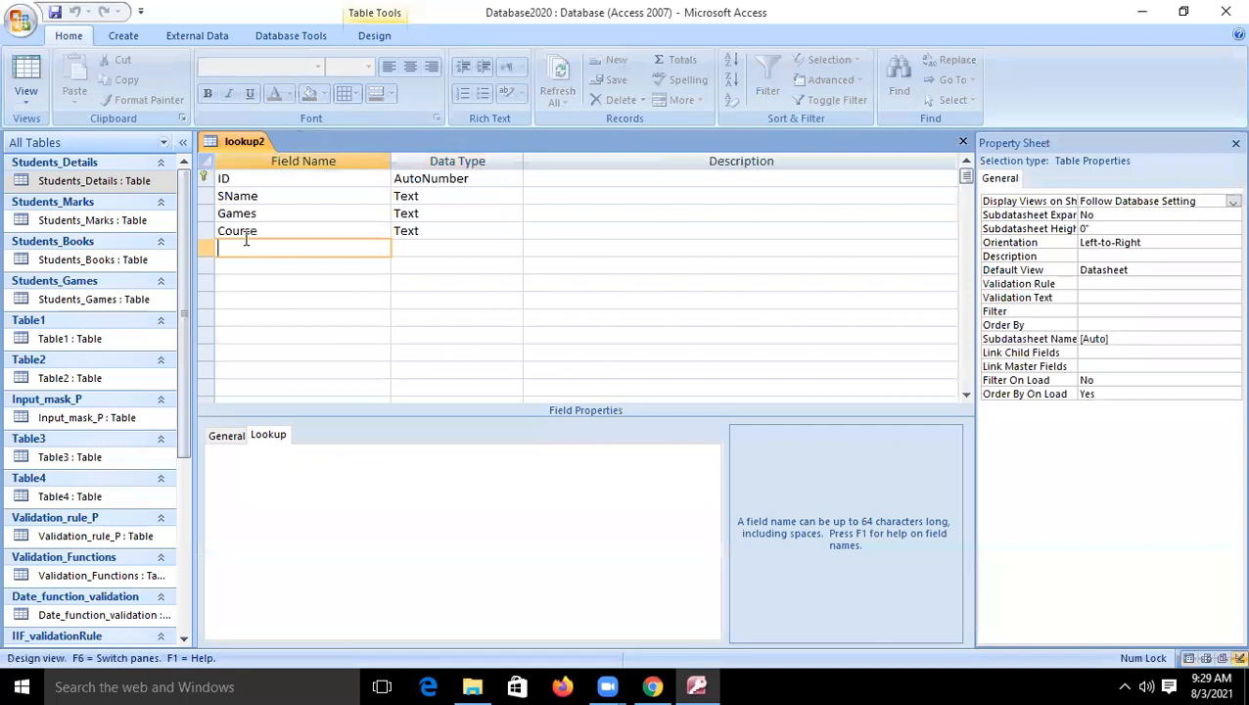
text(Games2)
click(405, 252)
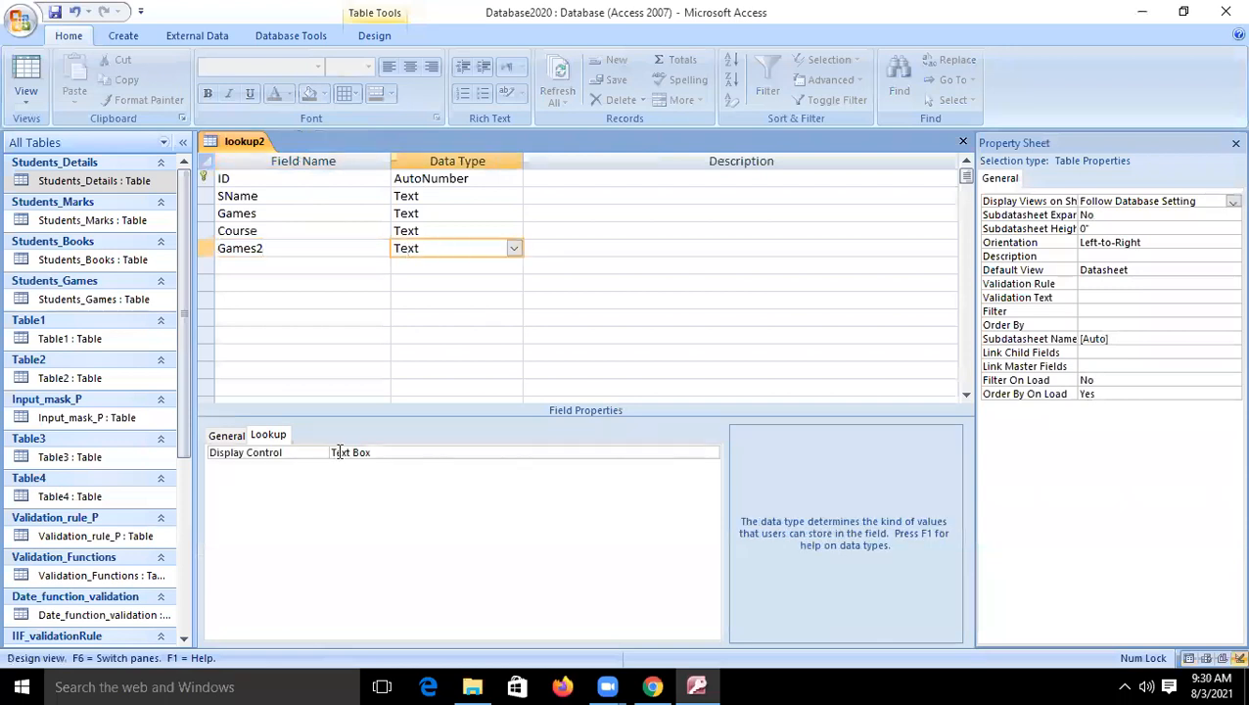
- Set the Games2 field's Display Control to List Box
click(278, 434)
click(376, 452)
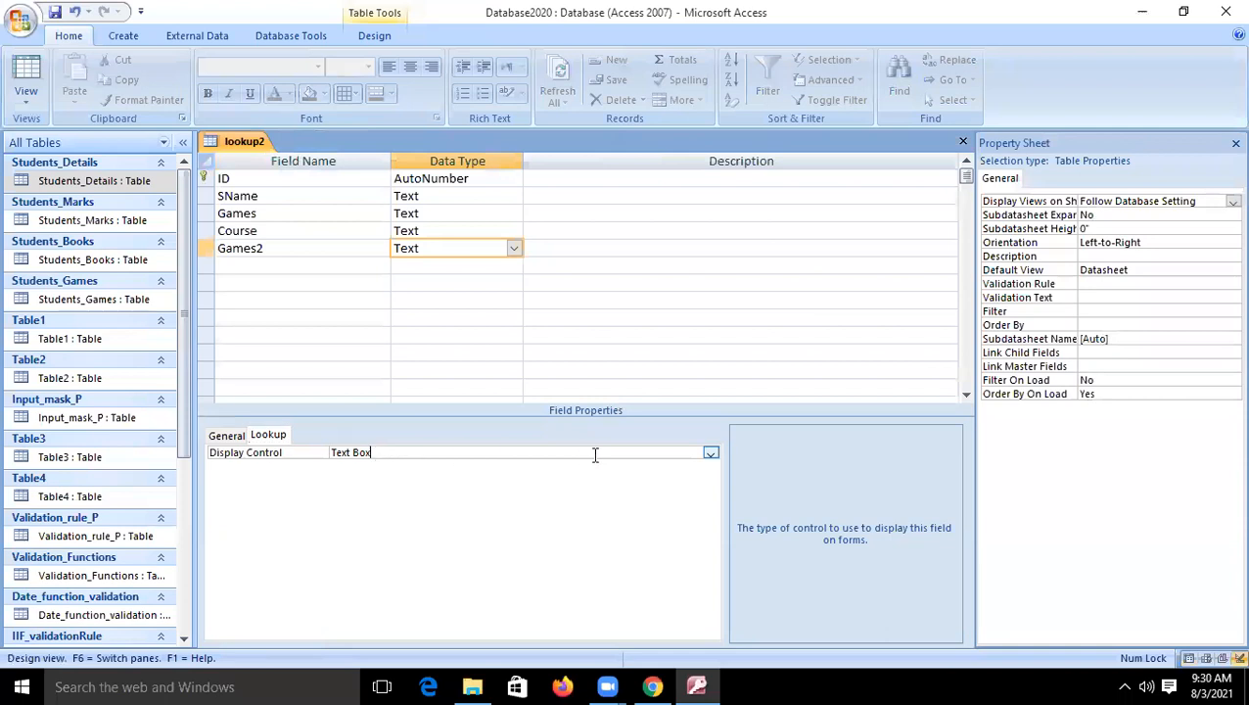
click(710, 453)
click(500, 480)
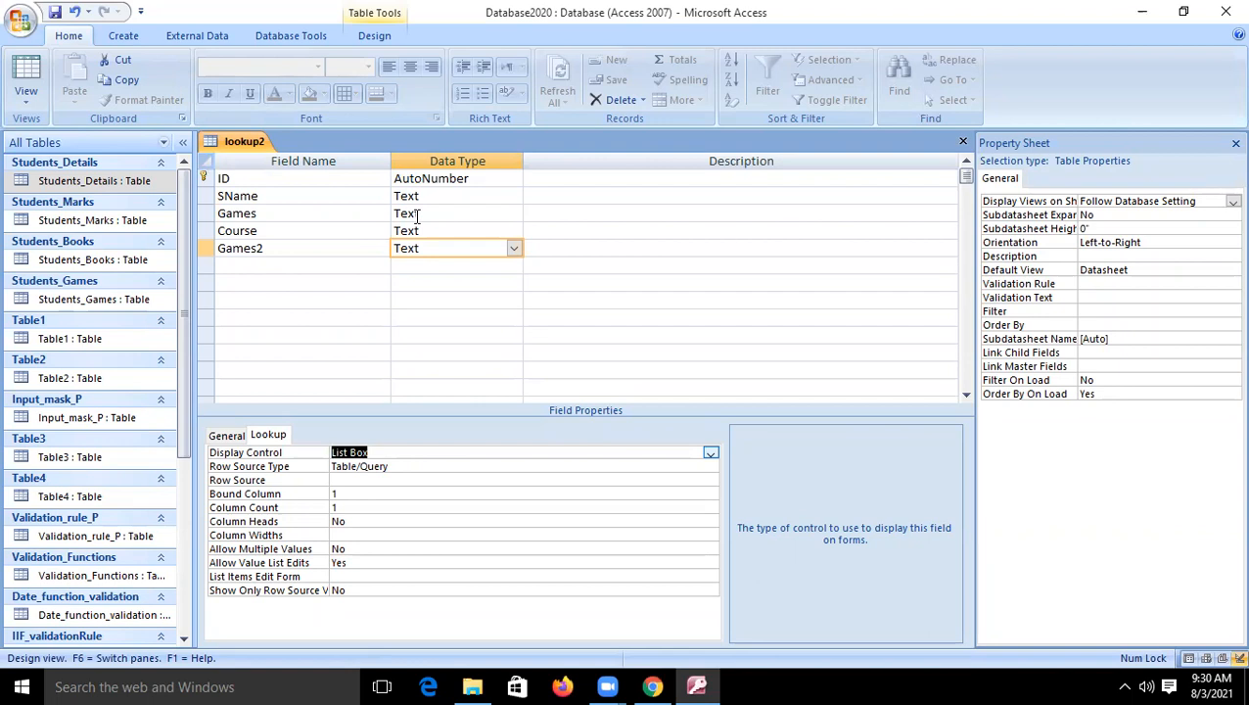
- Compare the lookup properties of Games with those of Games2 in the lookup2 table design
click(244, 213)
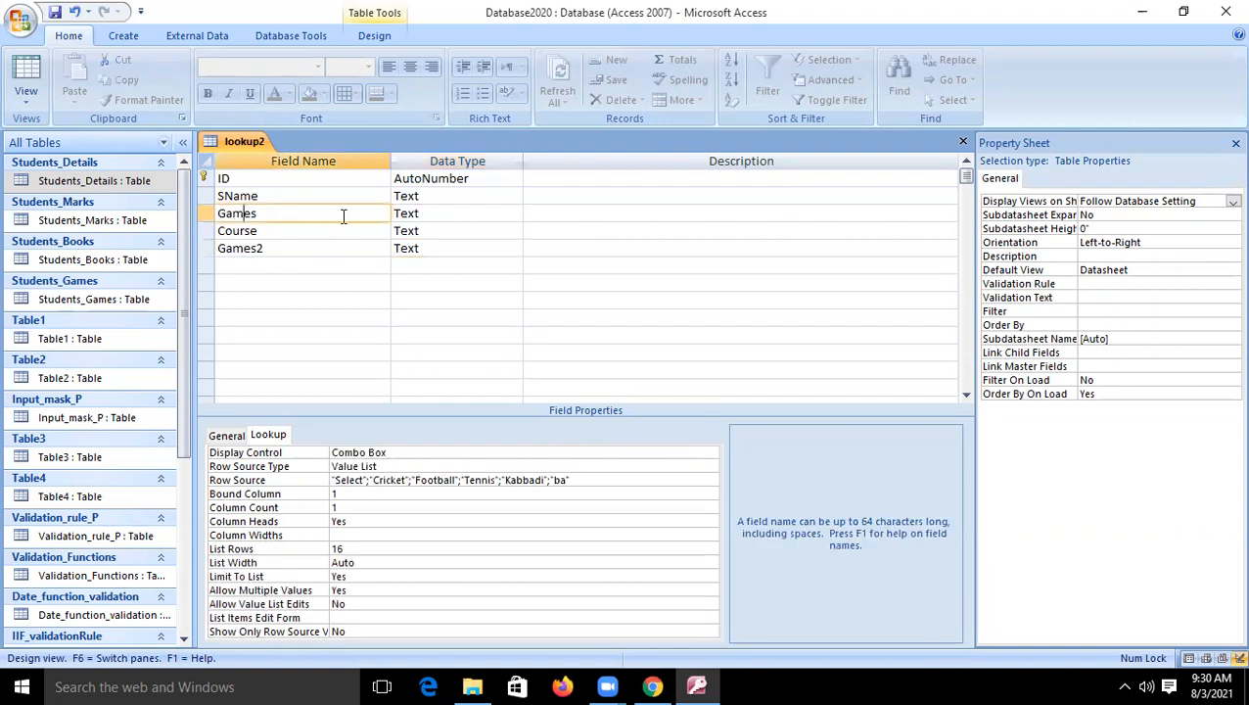
click(435, 213)
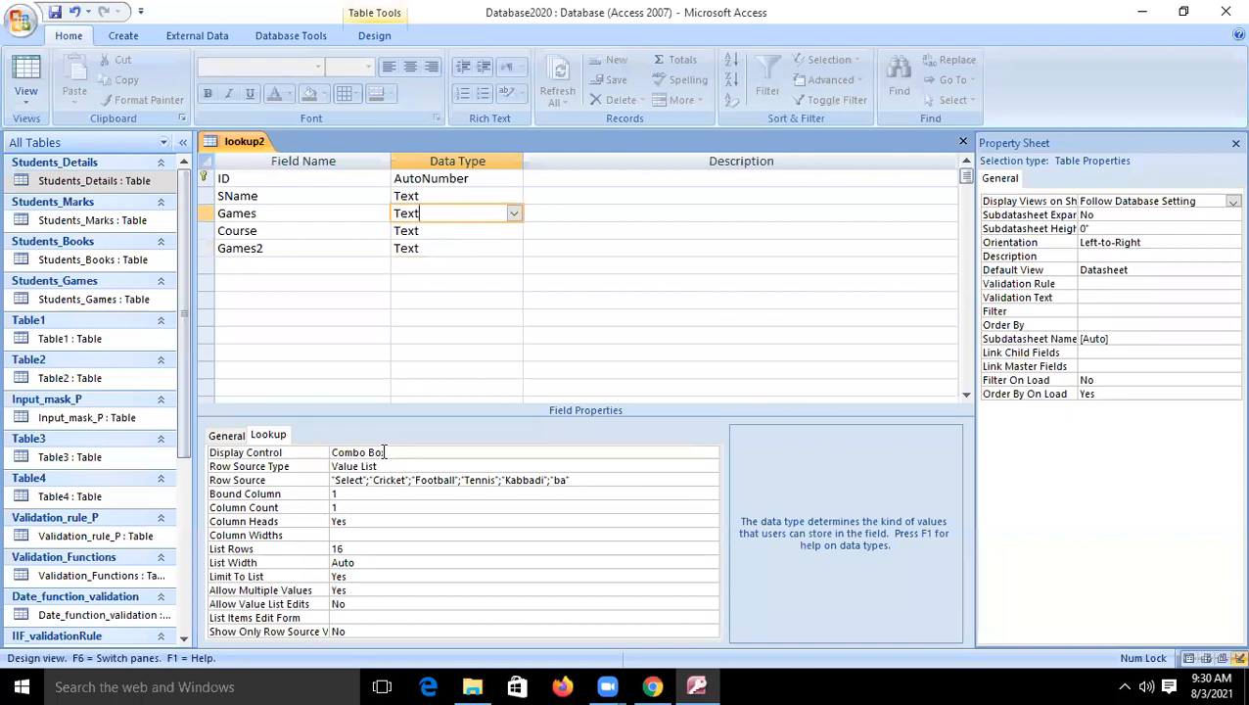
click(412, 247)
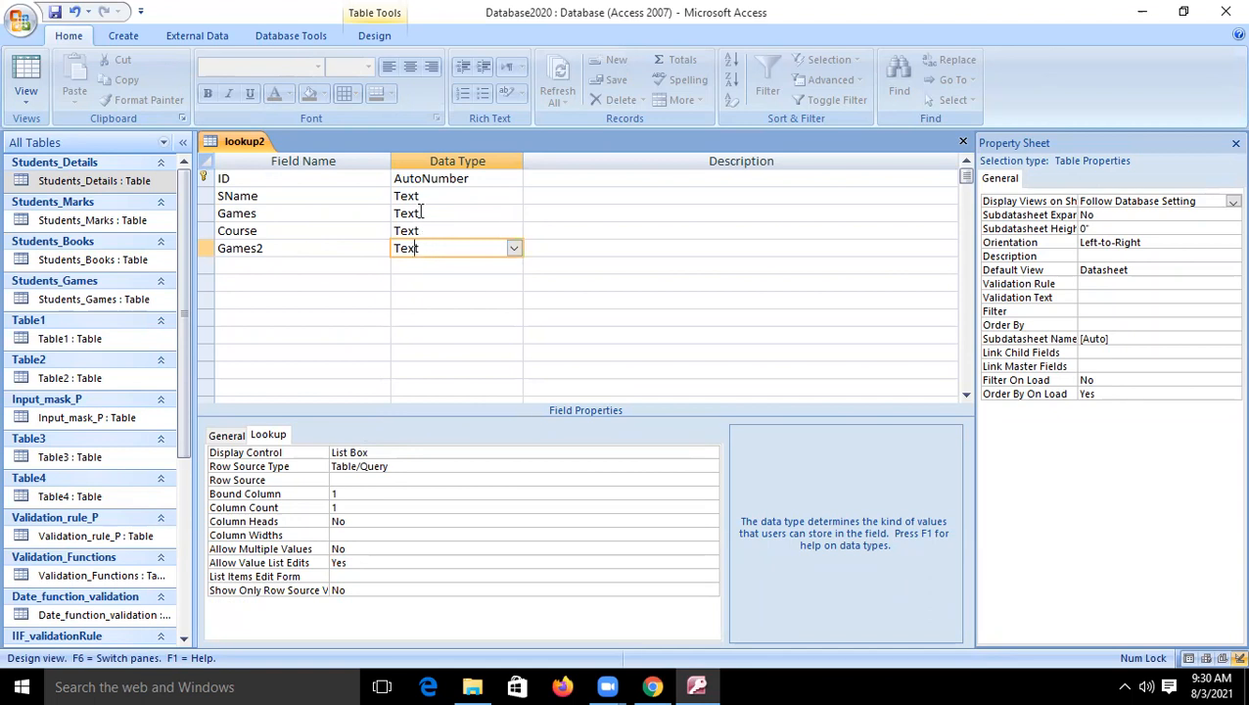
click(422, 213)
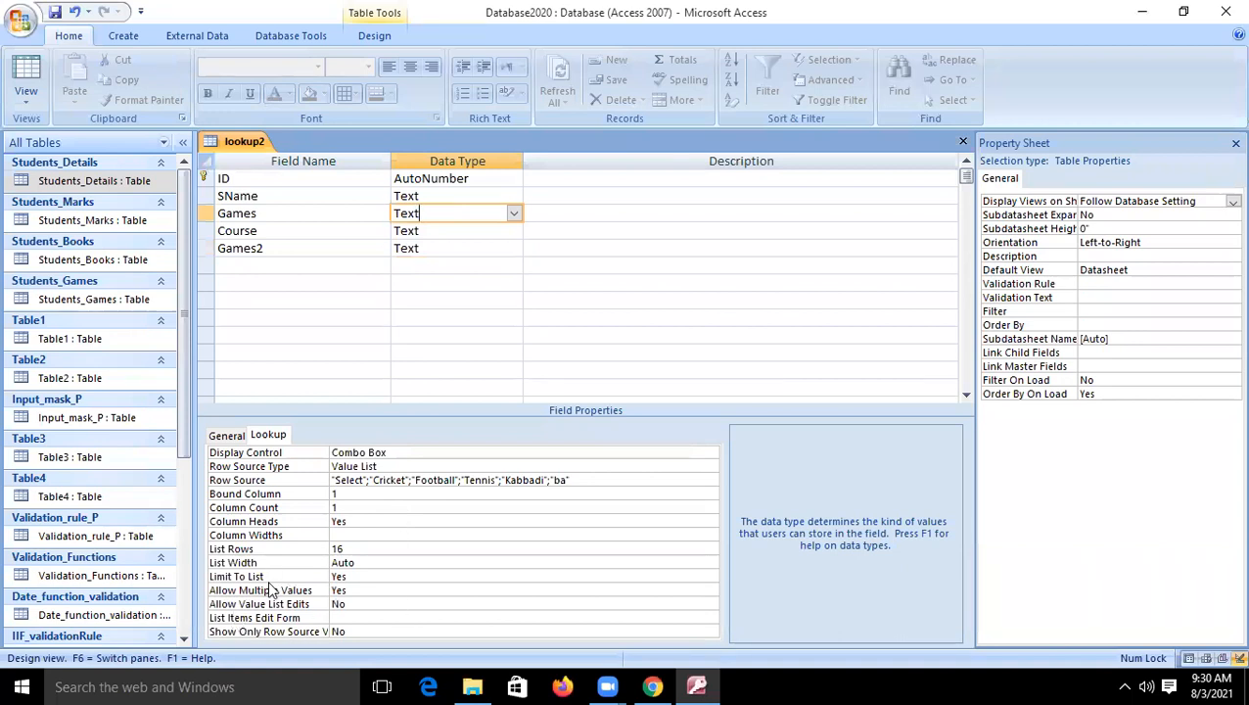
click(438, 247)
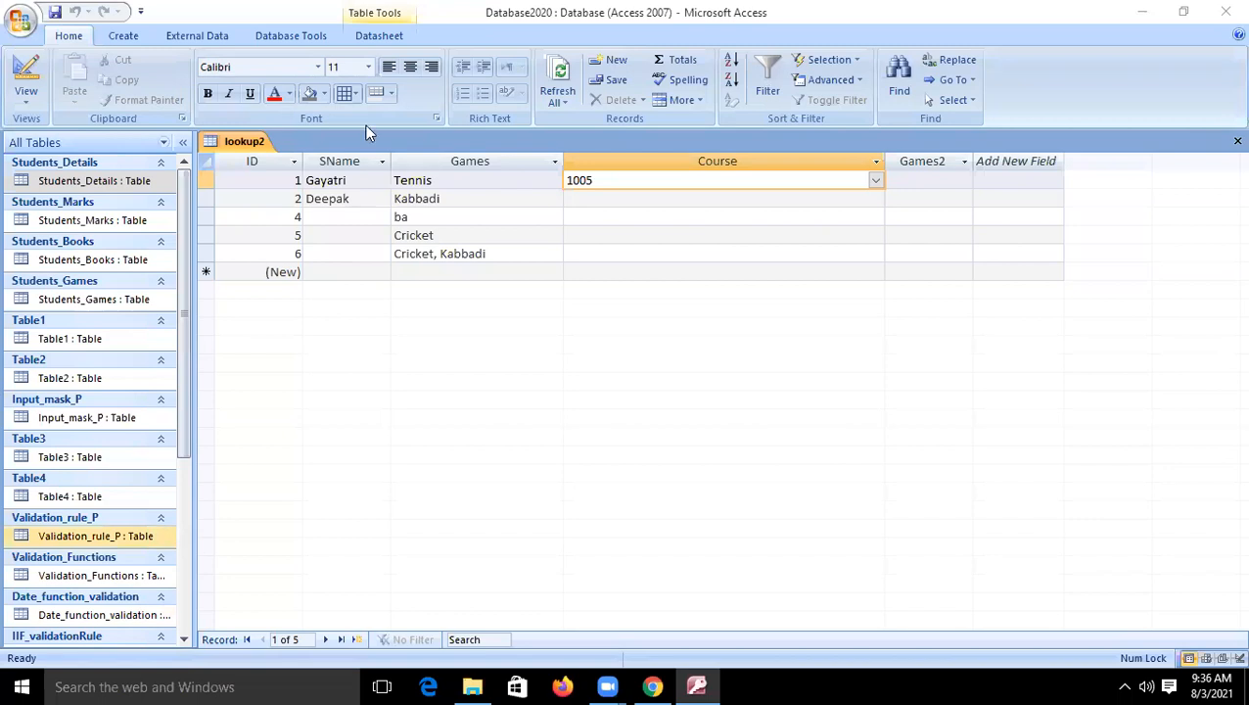
click(26, 74)
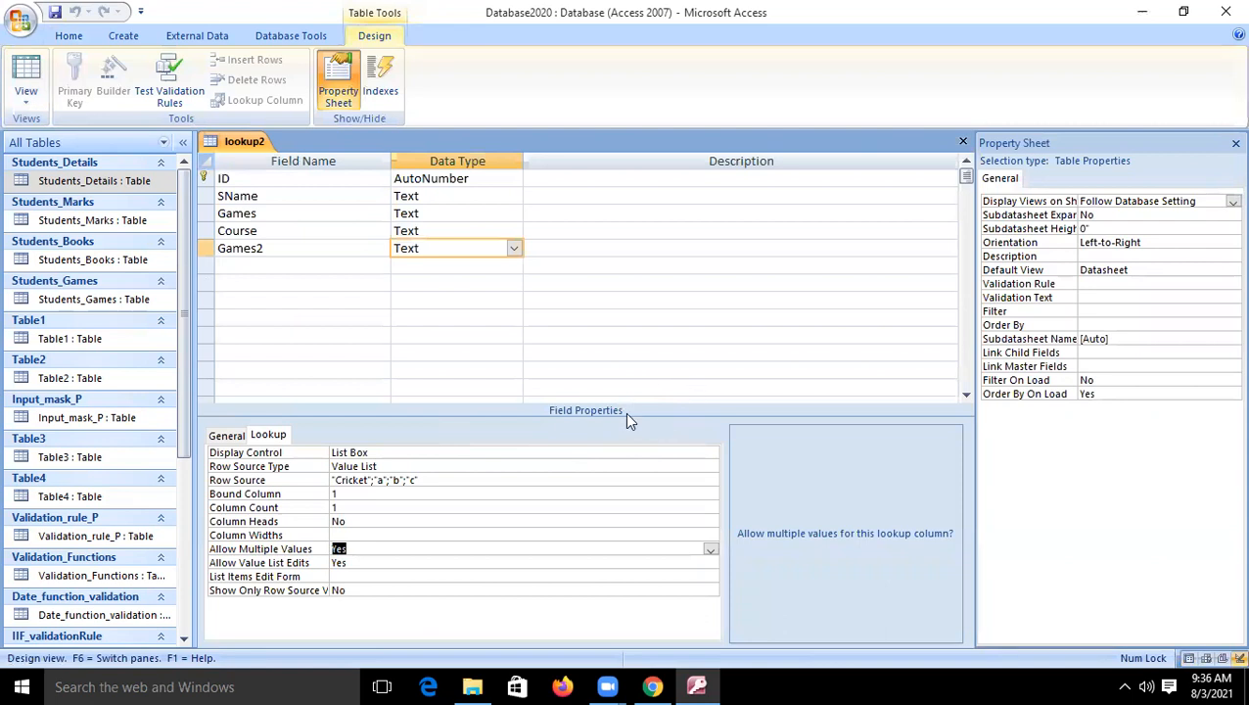
- Review the general and lookup properties of the Games2 field in the lookup2 table design
click(222, 438)
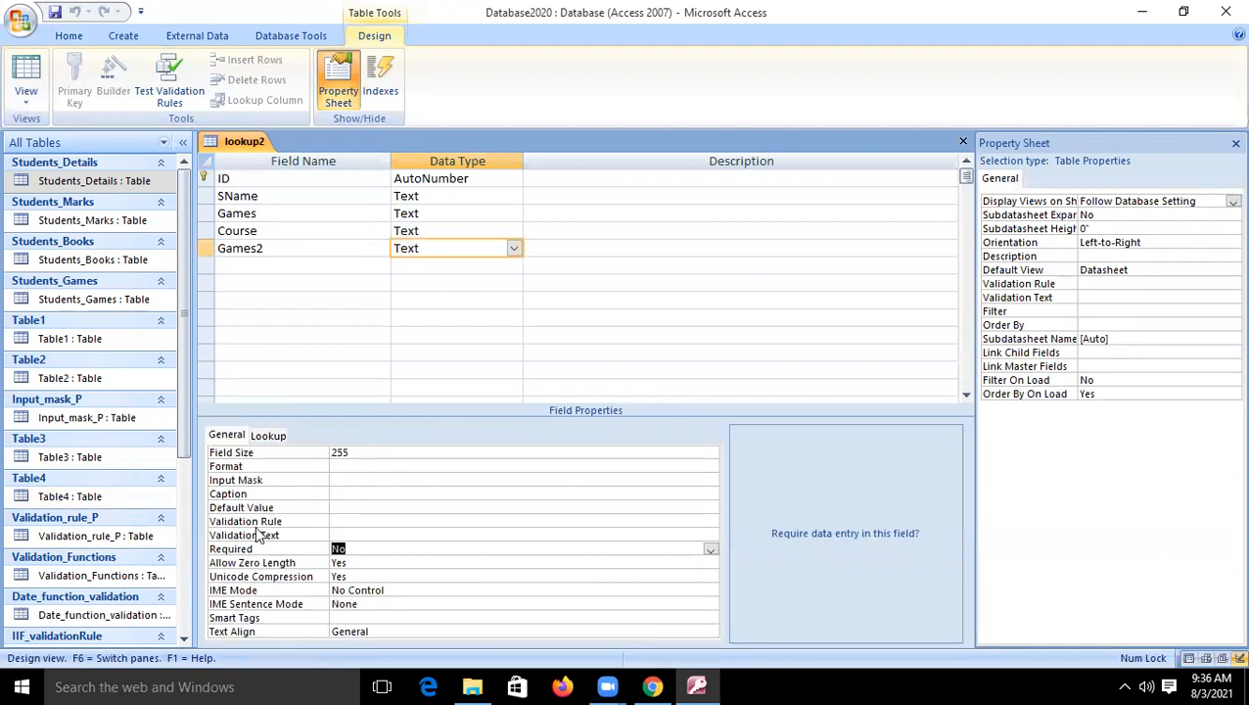
click(269, 436)
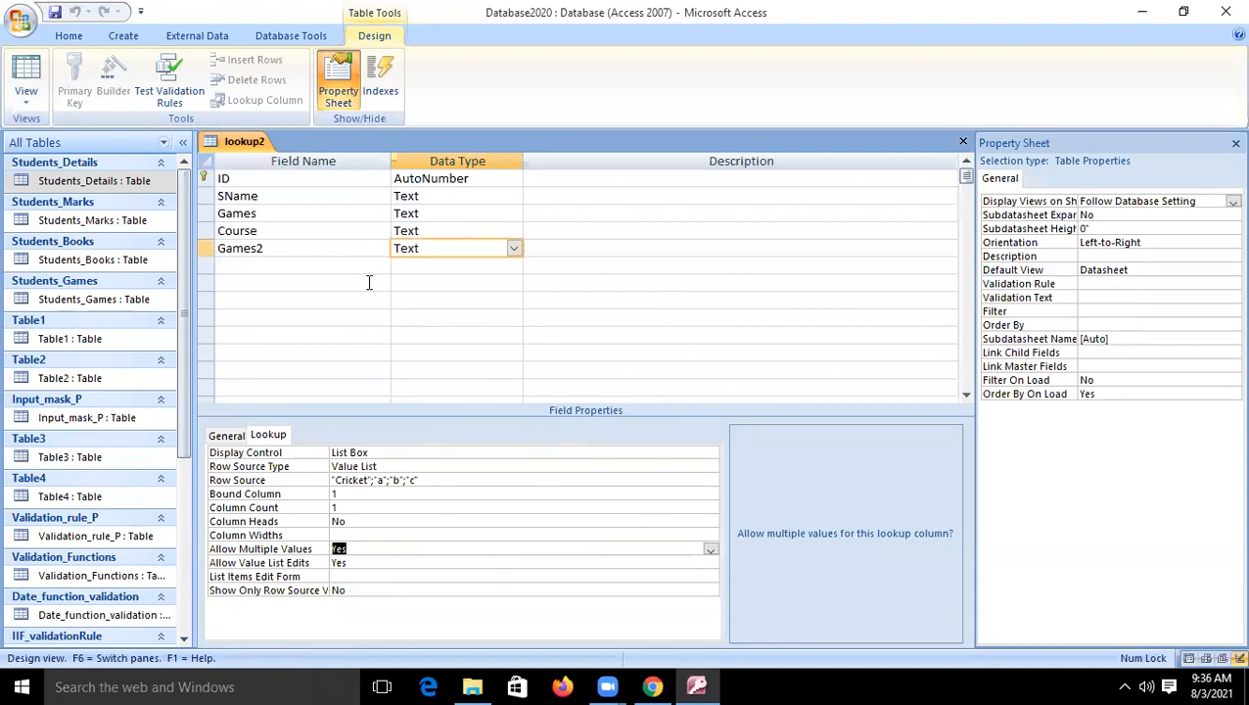
click(412, 262)
click(436, 249)
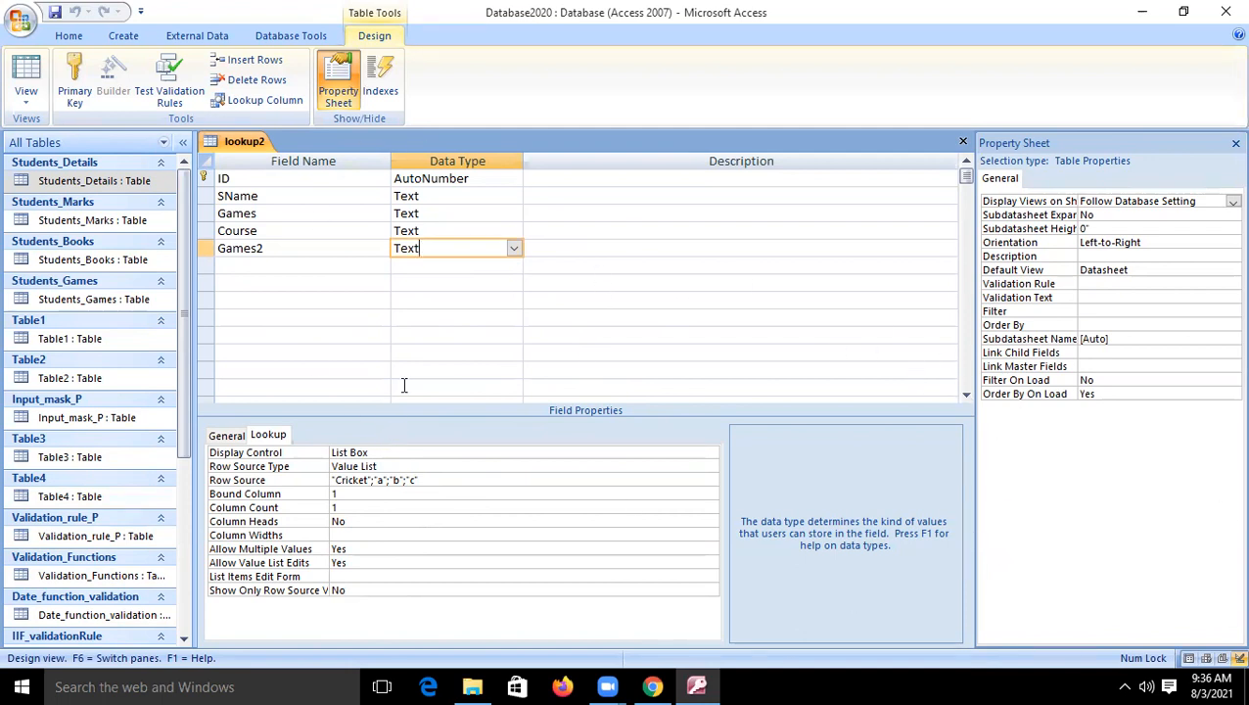
- Open the Students_Games and Students_Details tables in Datasheet View and look over the advanced filter options
click(69, 35)
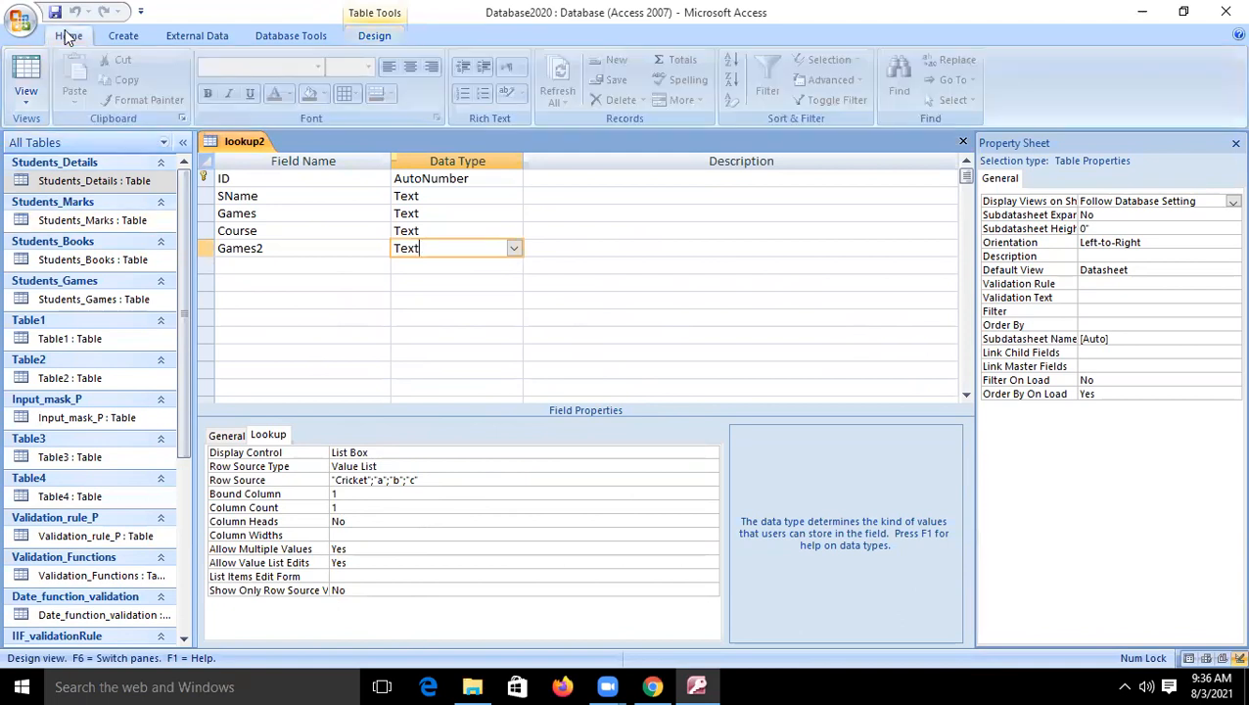
double_click(109, 306)
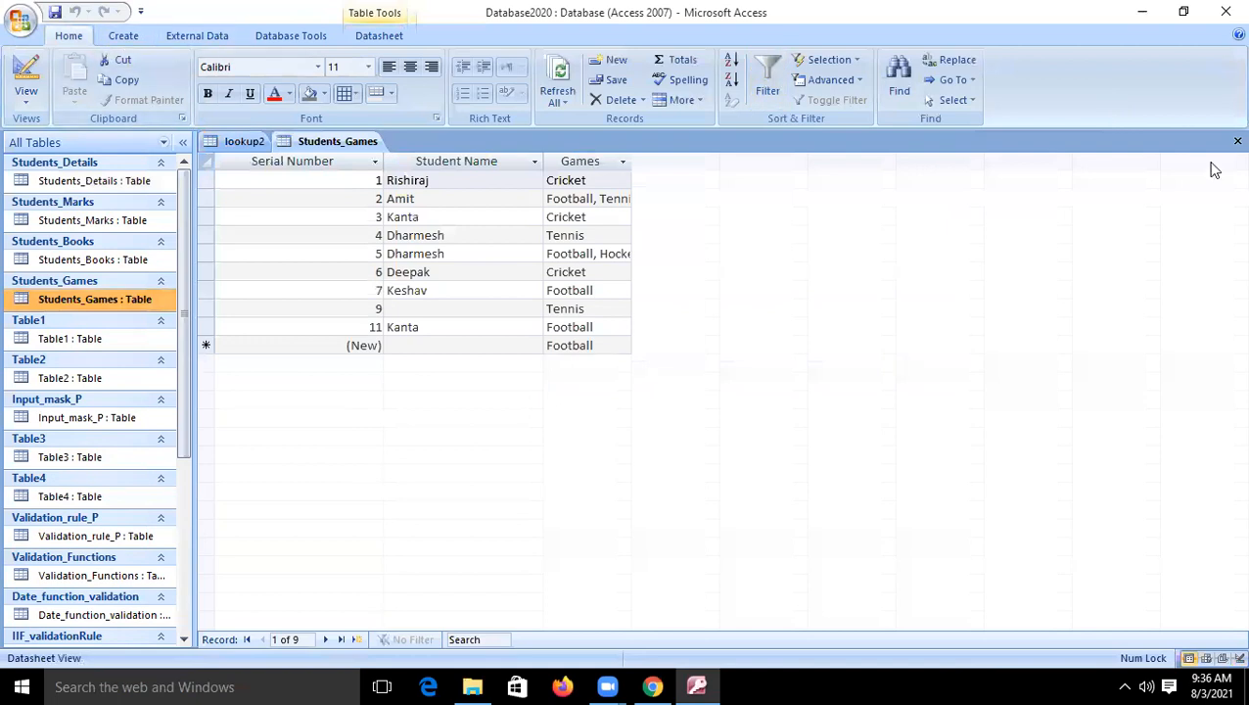
double_click(140, 181)
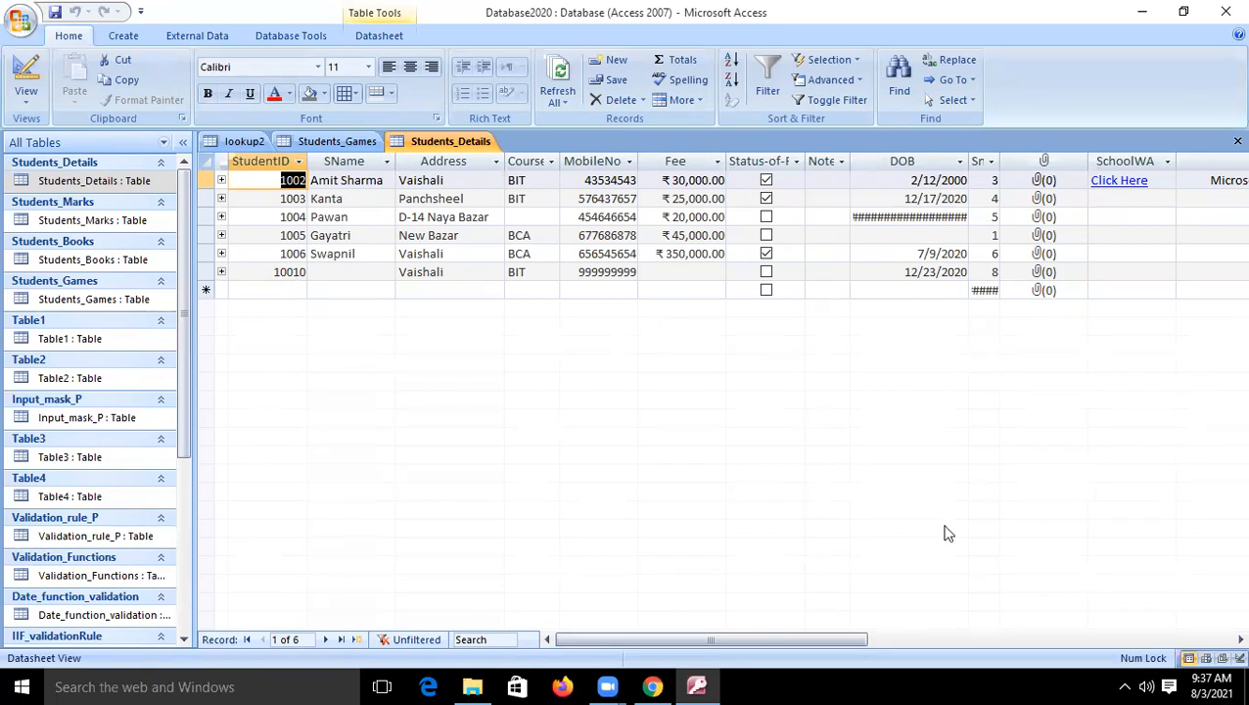
drag(819, 646, 848, 647)
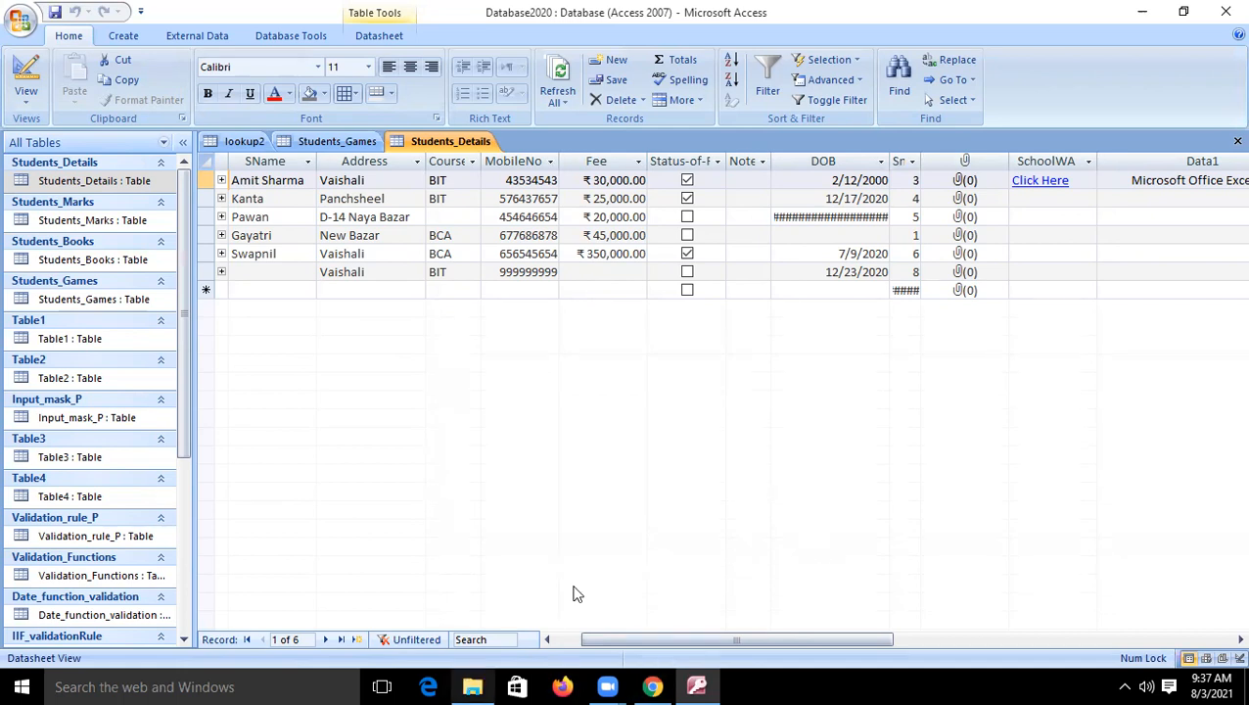
click(828, 80)
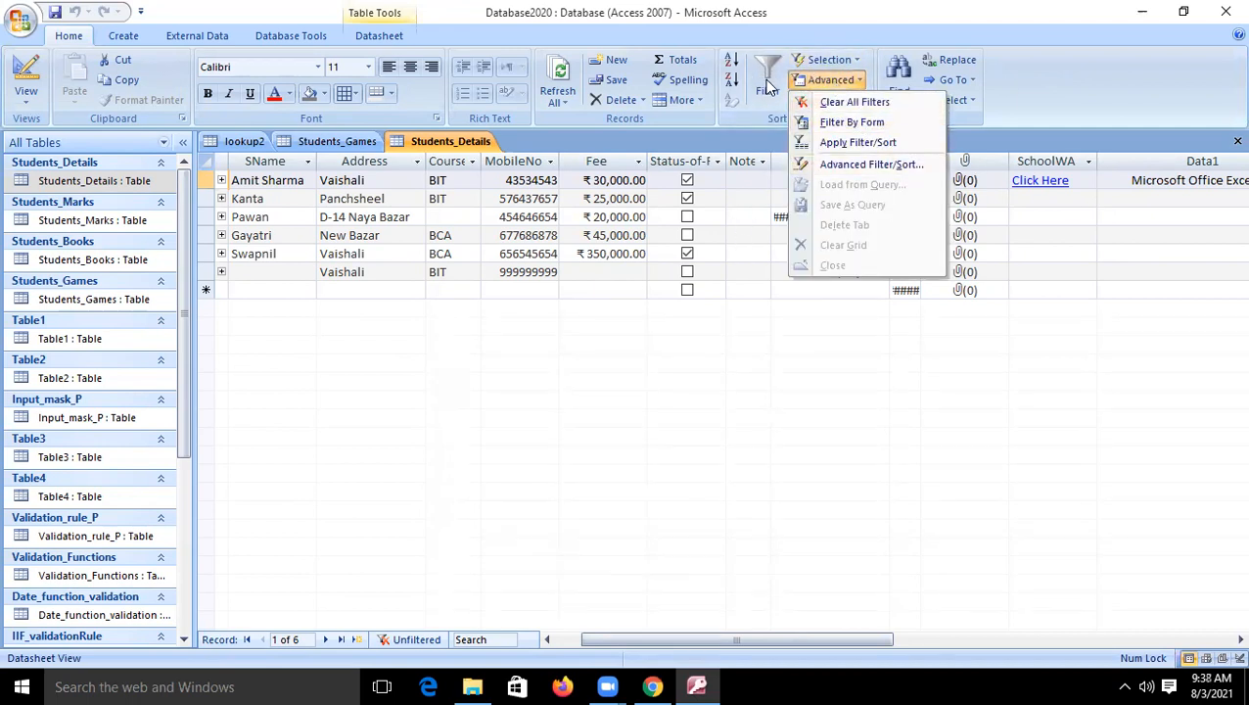
click(757, 360)
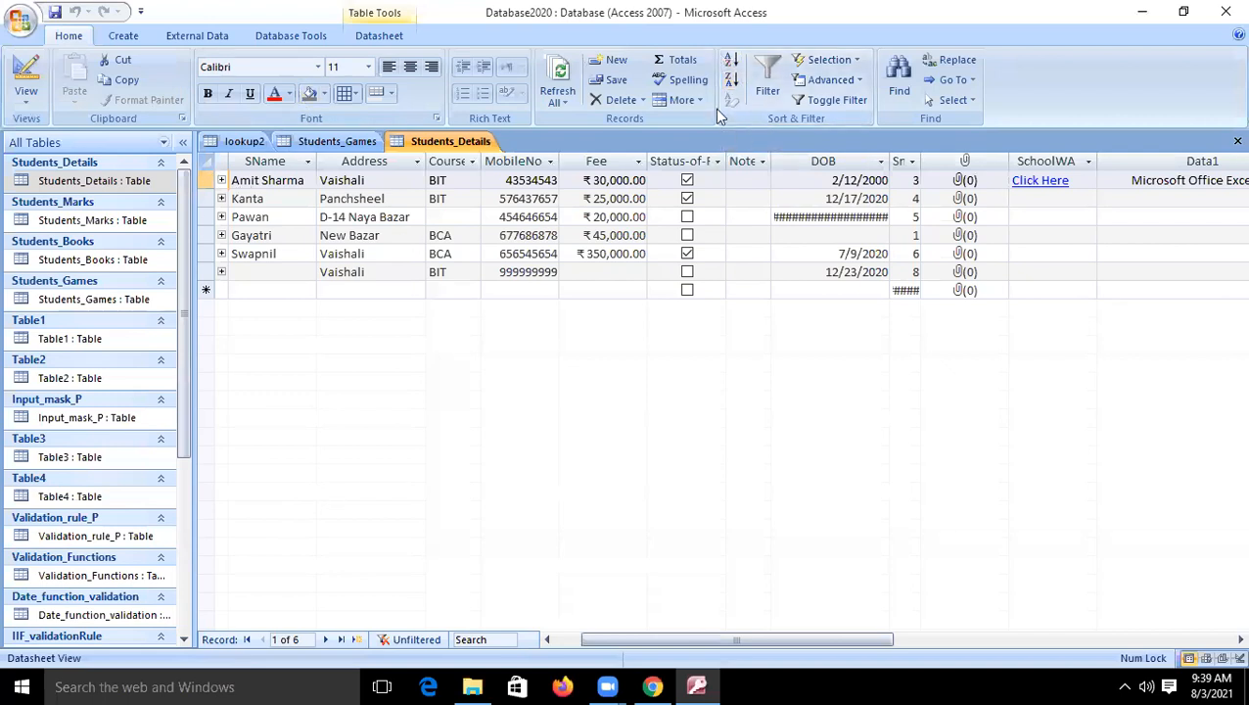
- Sort the Students_Details records by StudentID in ascending order and in descending order
click(732, 61)
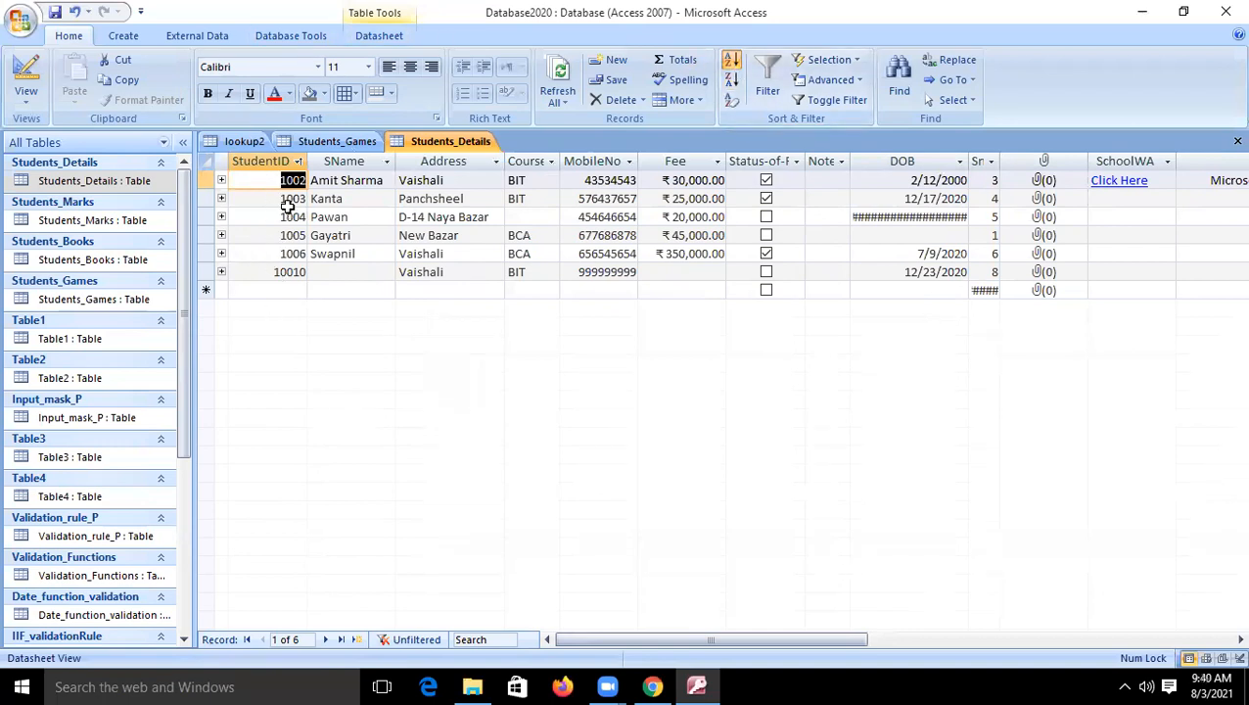
click(731, 79)
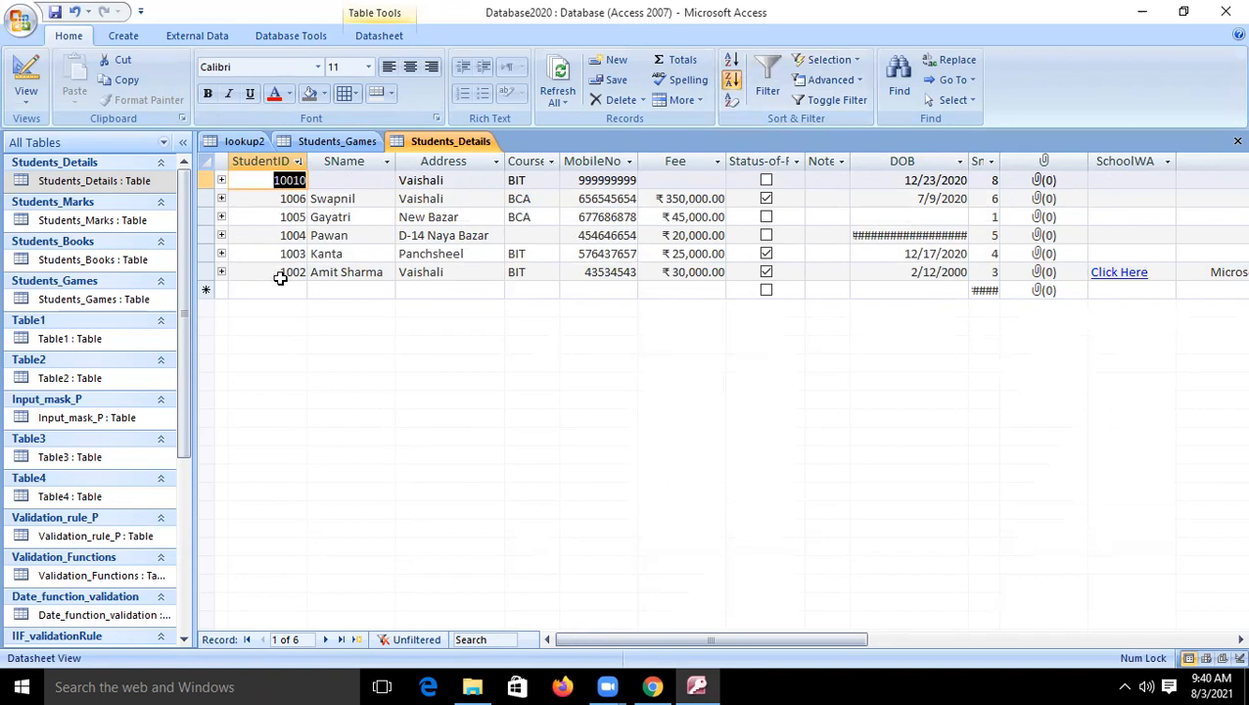
- Sort the Students_Details records by the SName column in ascending order
click(356, 161)
click(732, 60)
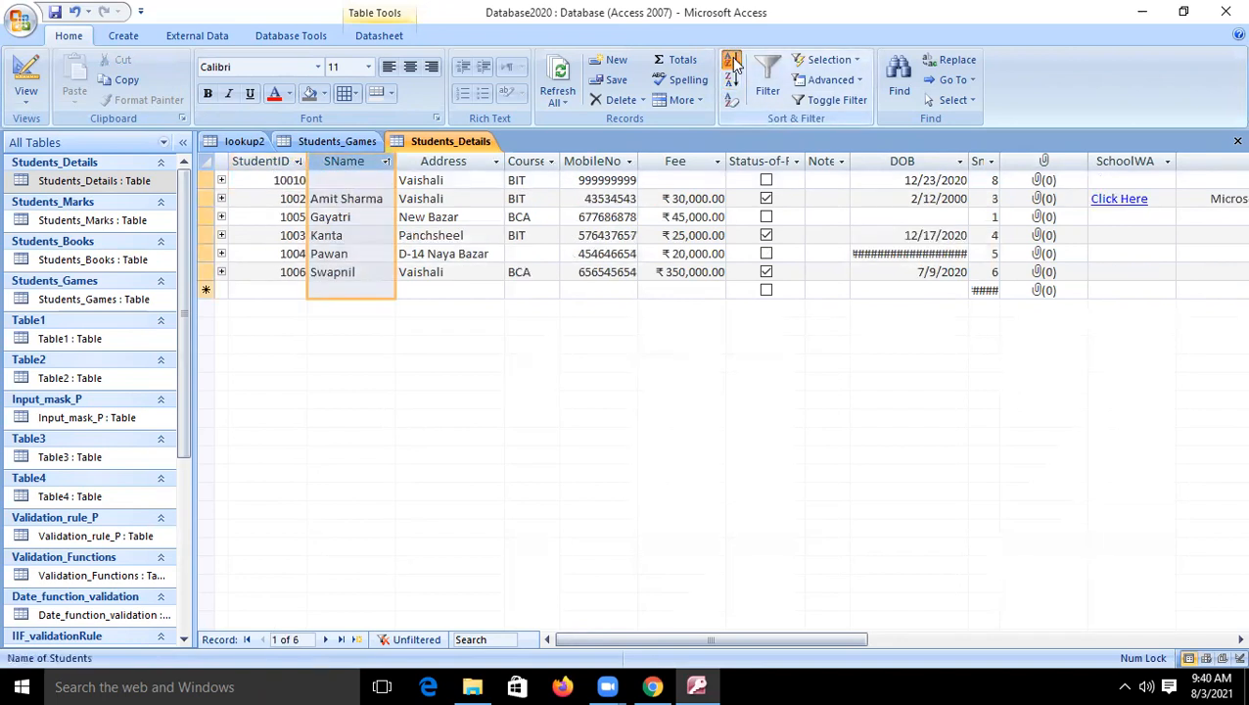